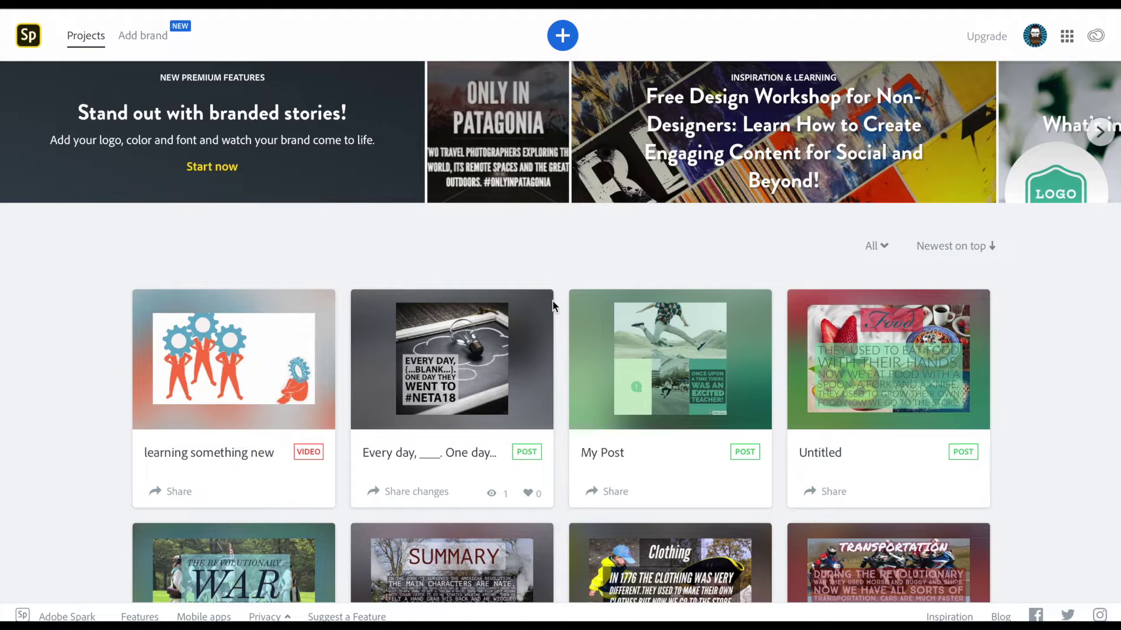
- Start a new Post project and look through the template categories from Business down to Collages
click(562, 38)
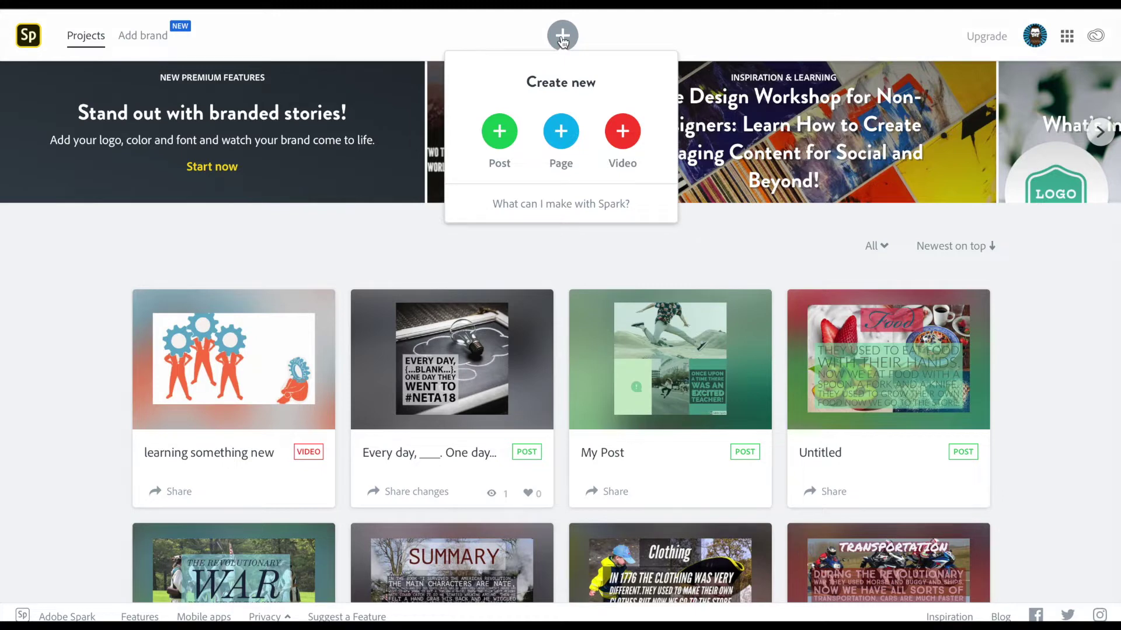
click(494, 133)
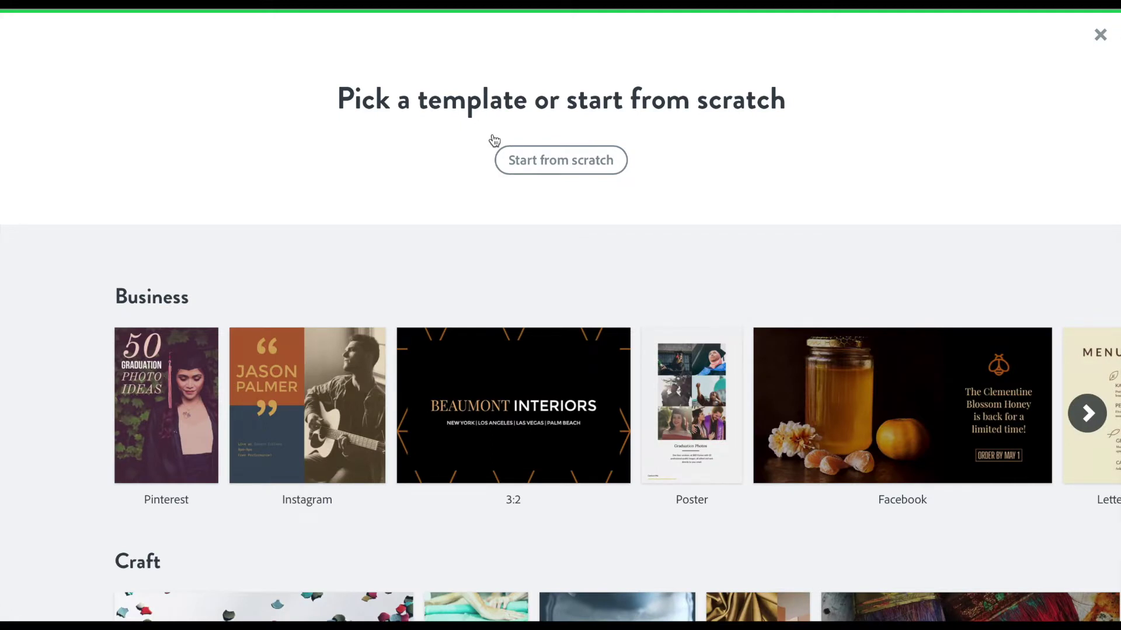
scroll(515, 405, down, 2)
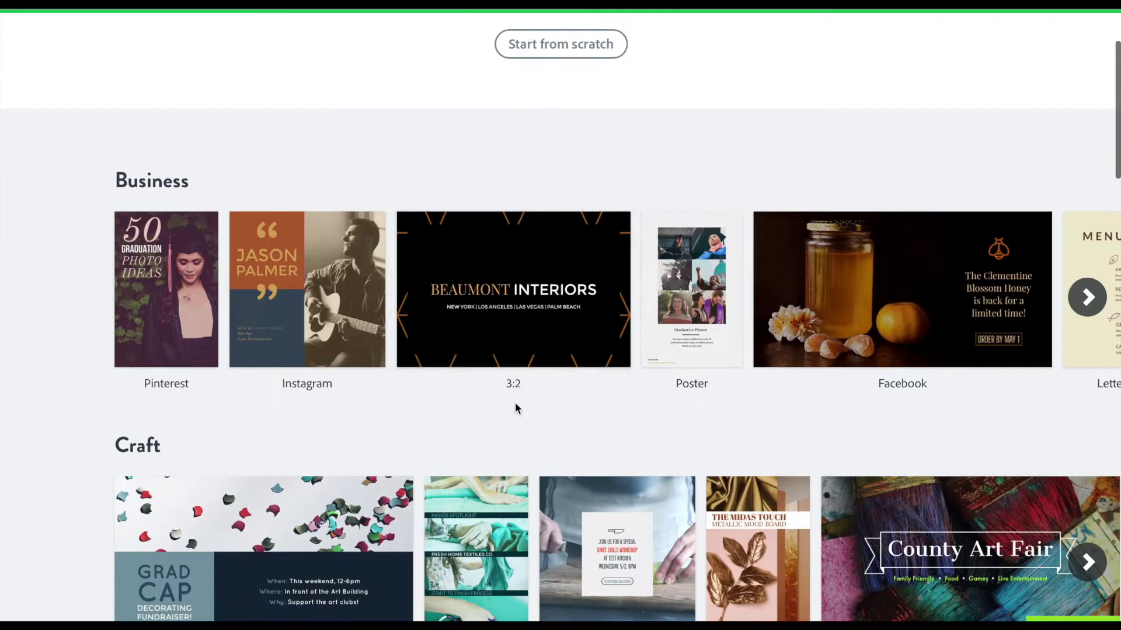
scroll(514, 402, down, 8)
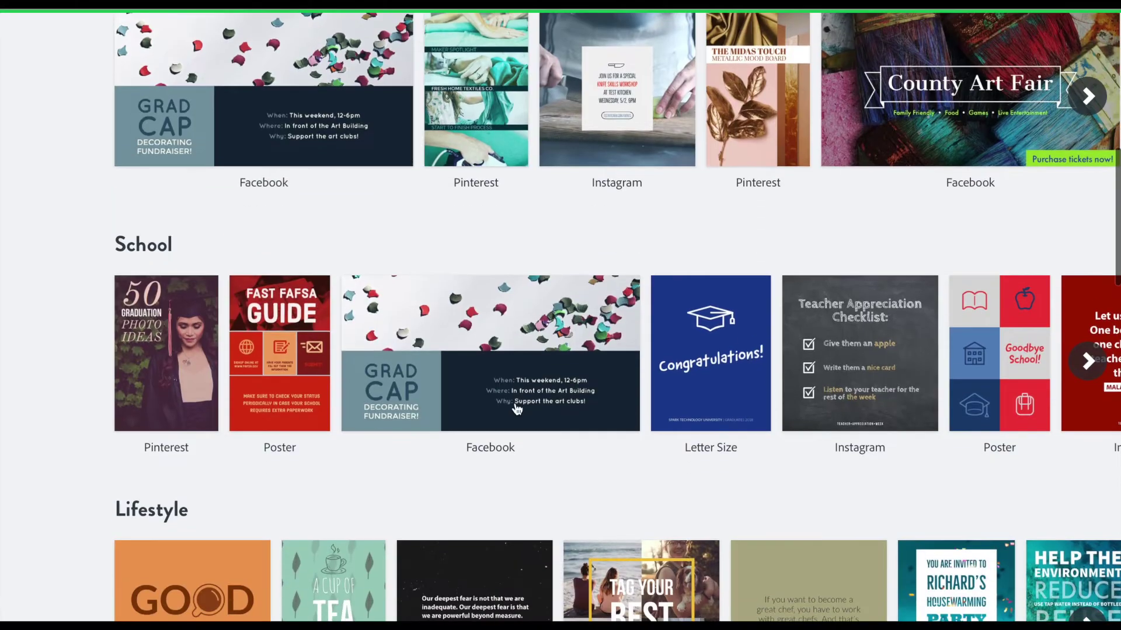
scroll(515, 409, down, 3)
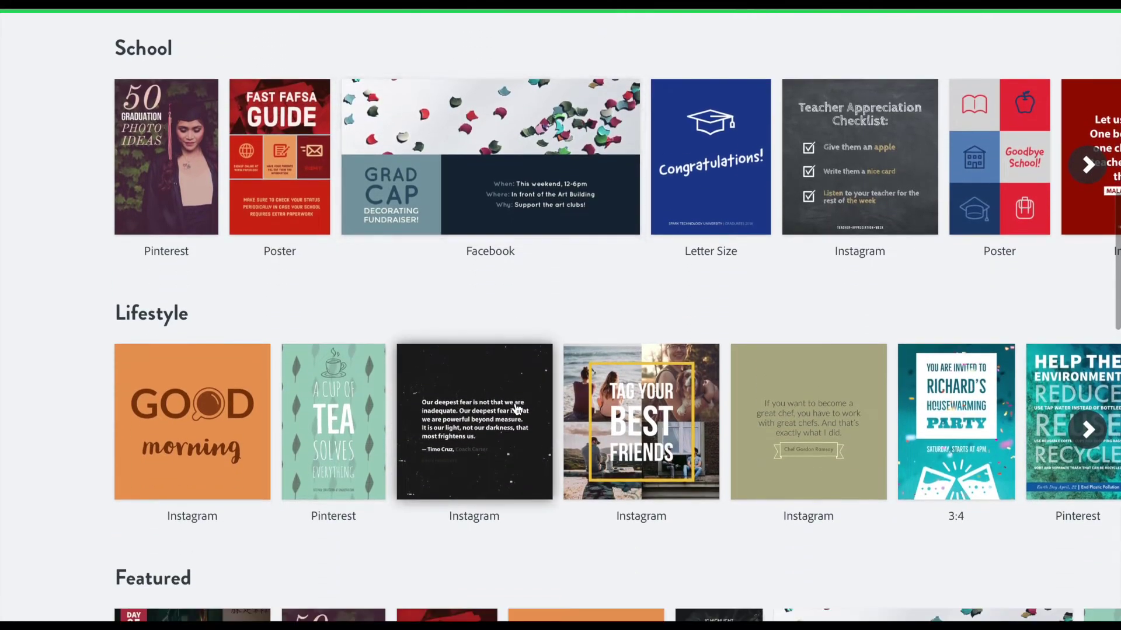
scroll(516, 409, down, 2)
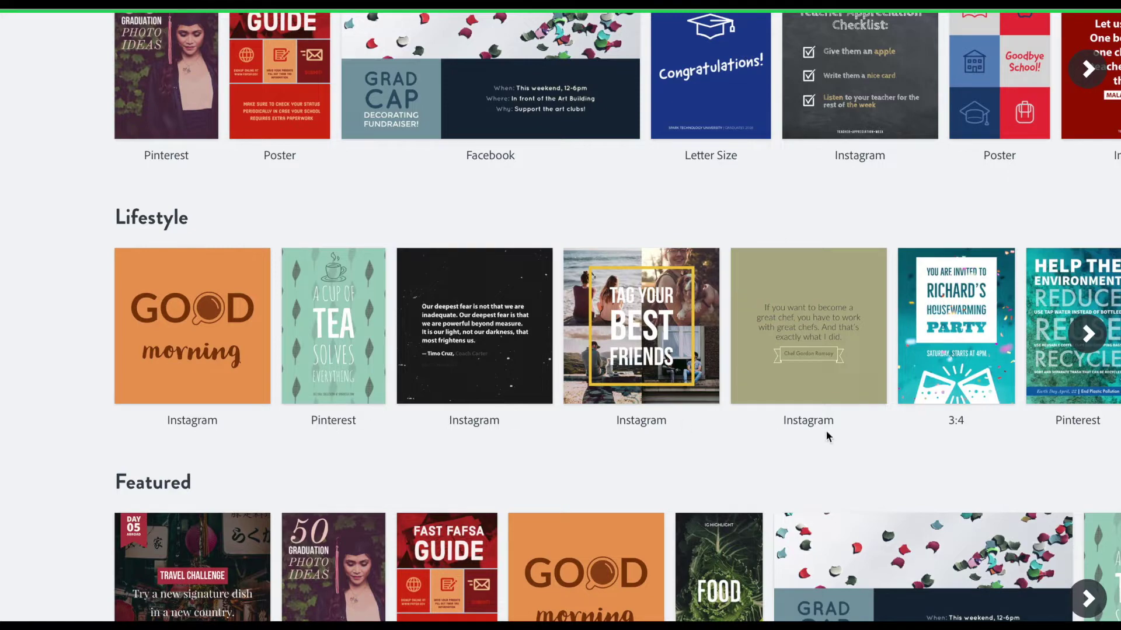
scroll(951, 437, down, 2)
scroll(951, 437, down, 4)
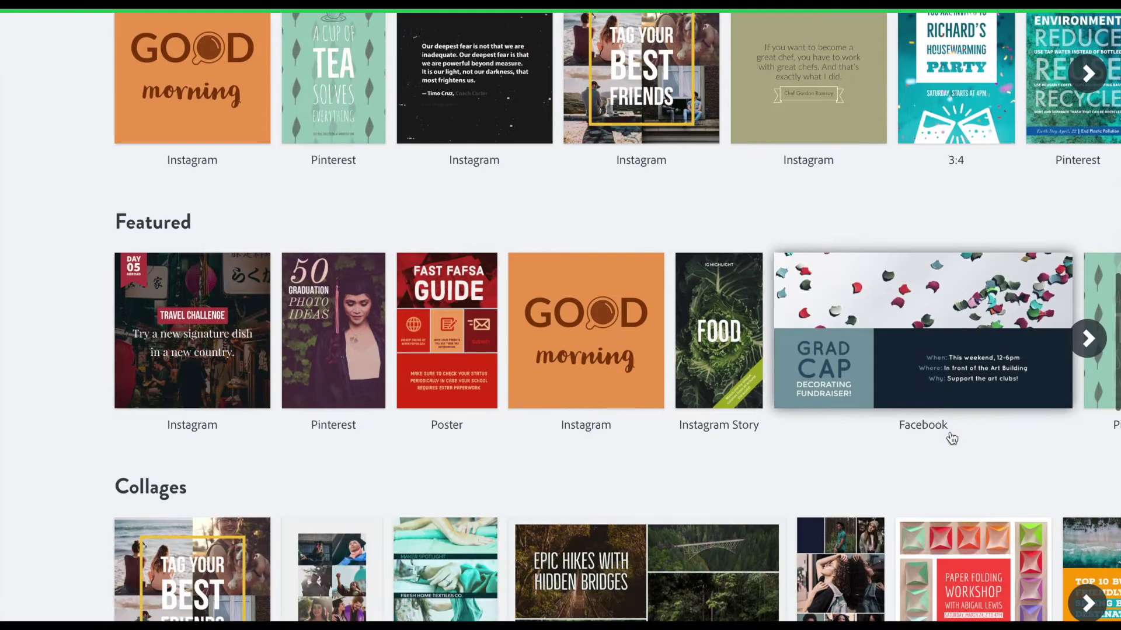
scroll(950, 437, down, 1)
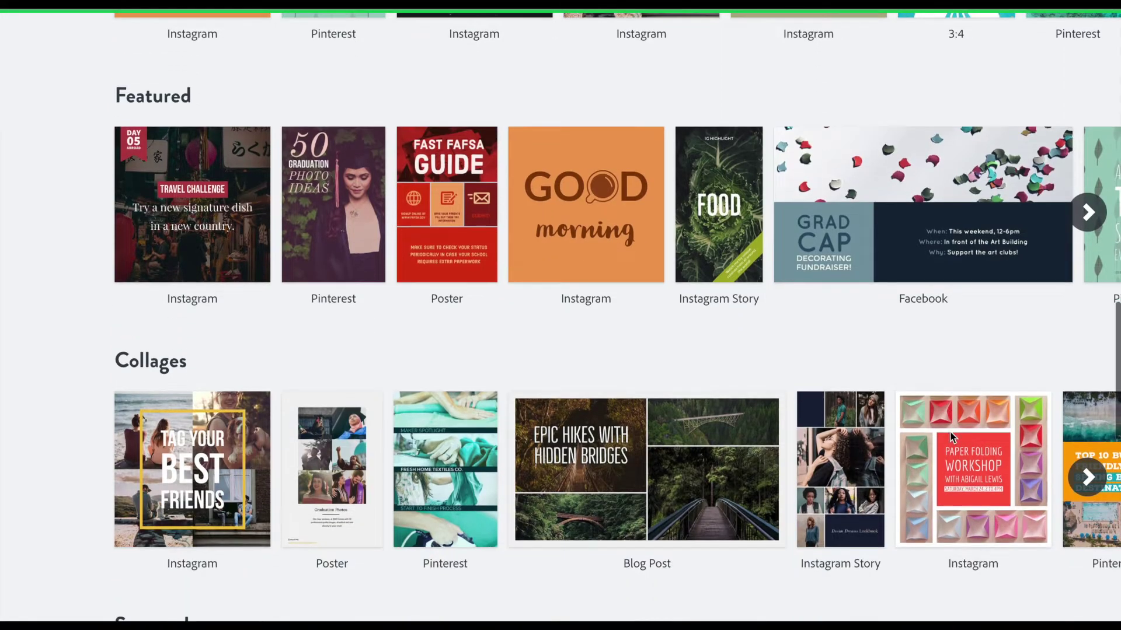
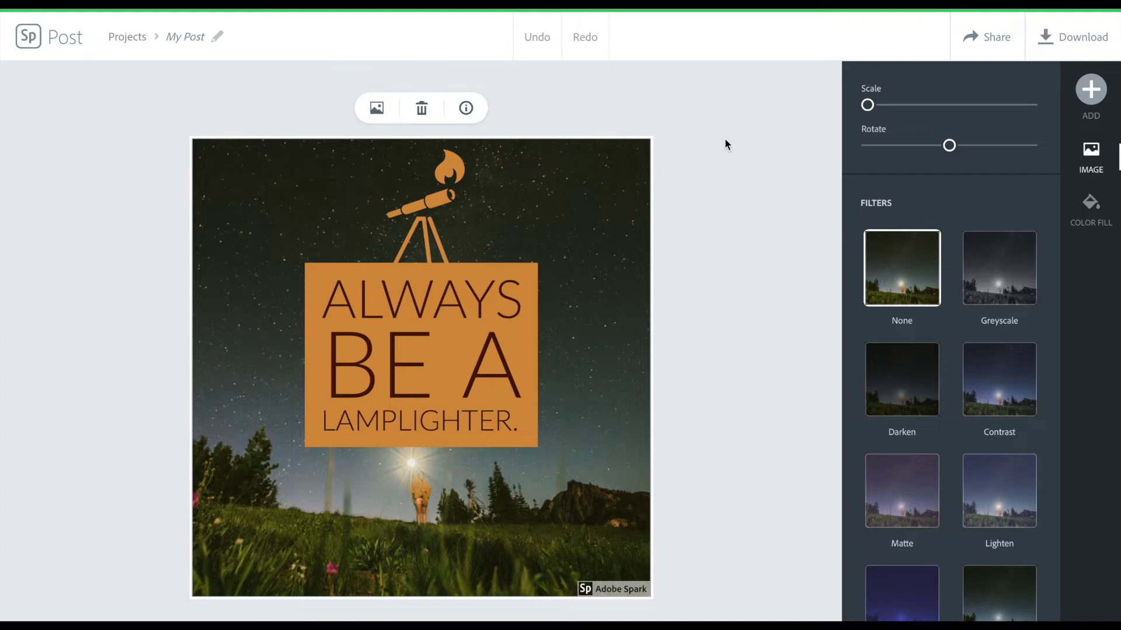
- Select the starry background photo and search the free photos for "flashlight" as a replacement
click(1093, 93)
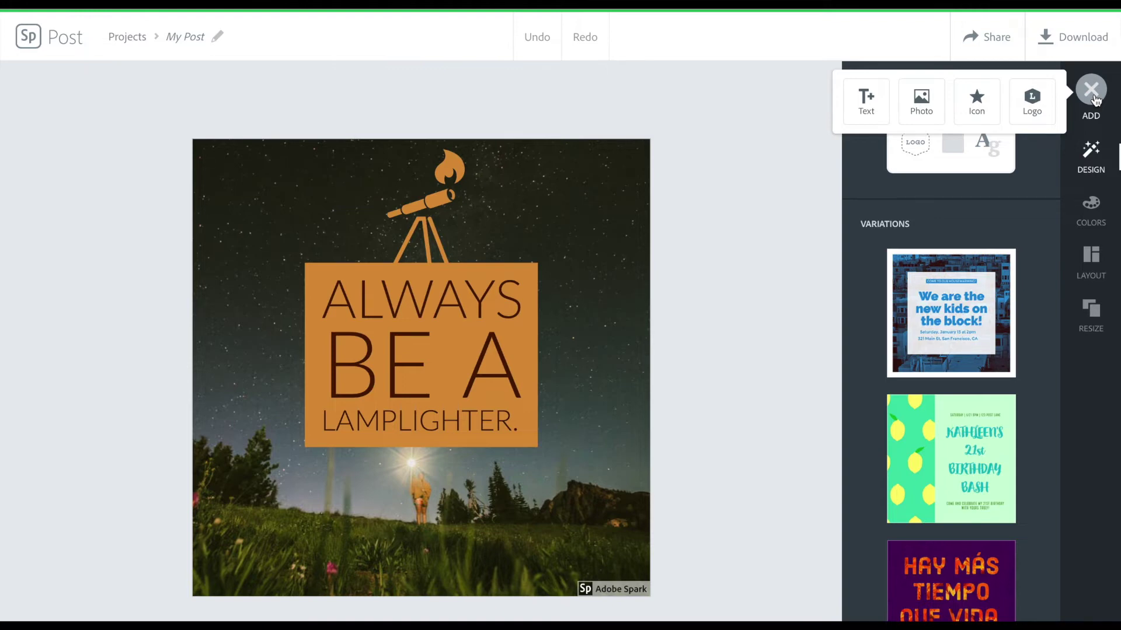
click(1095, 100)
click(620, 198)
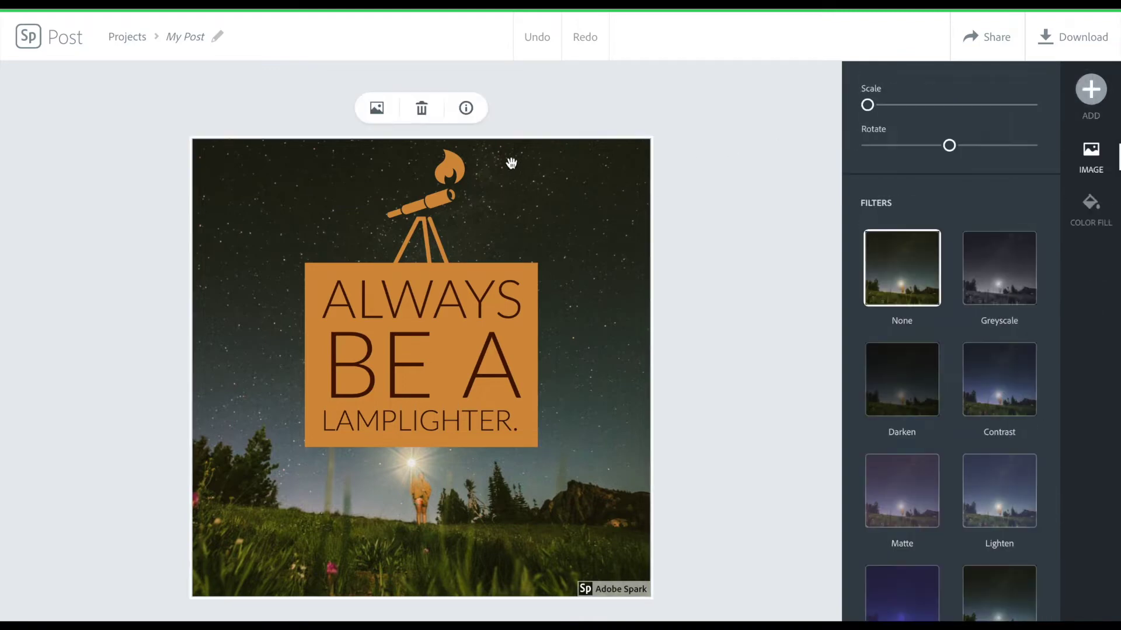
click(380, 112)
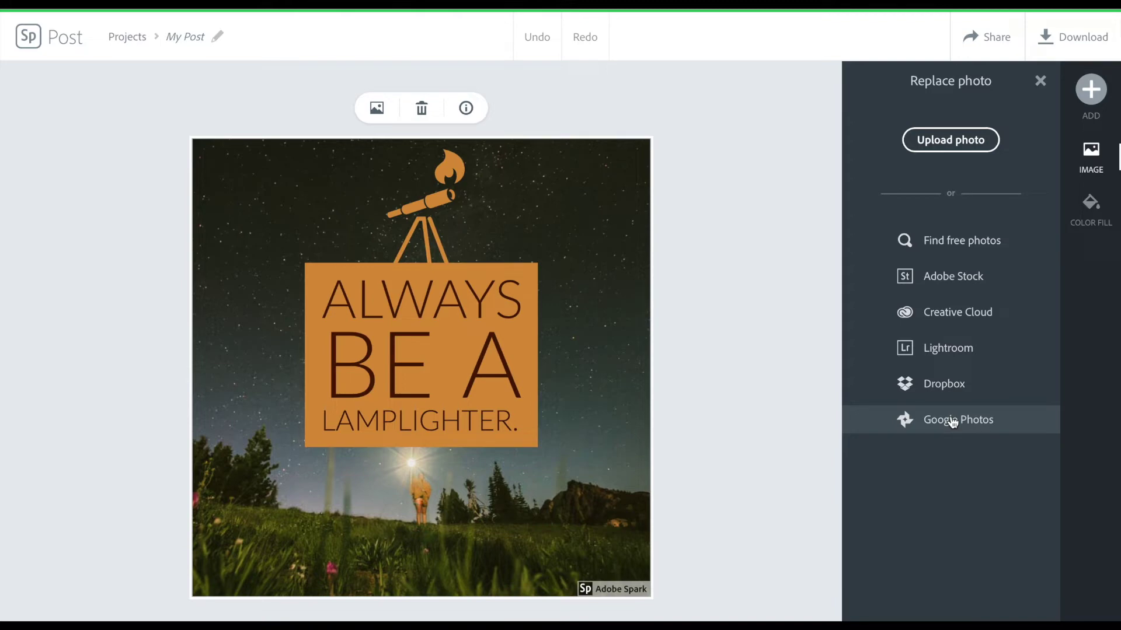
click(948, 245)
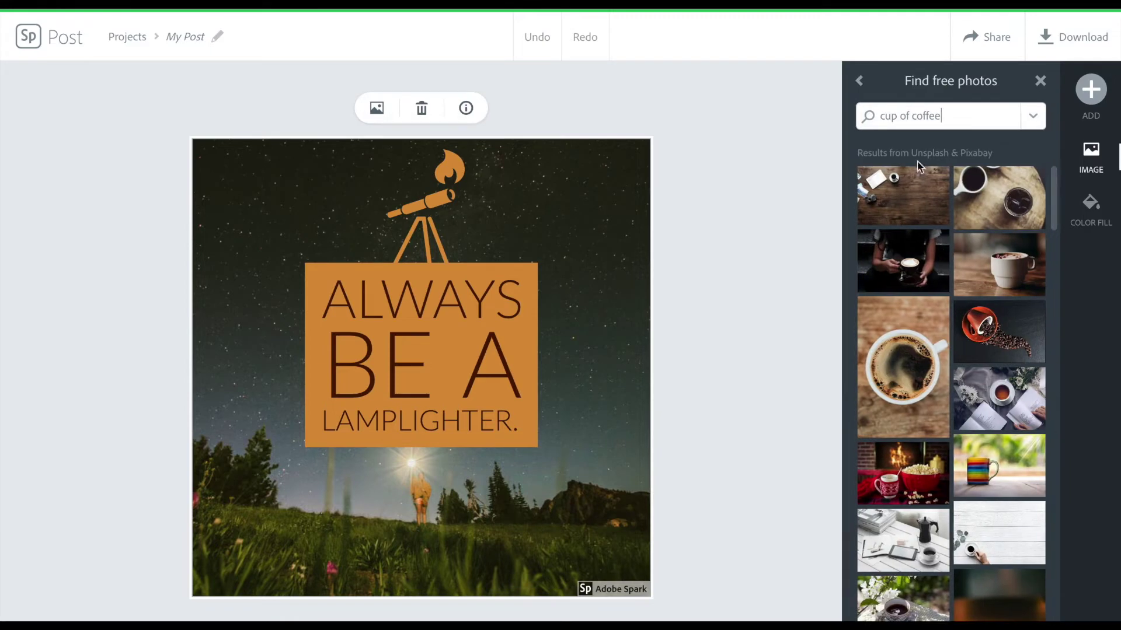
triple_click(950, 117)
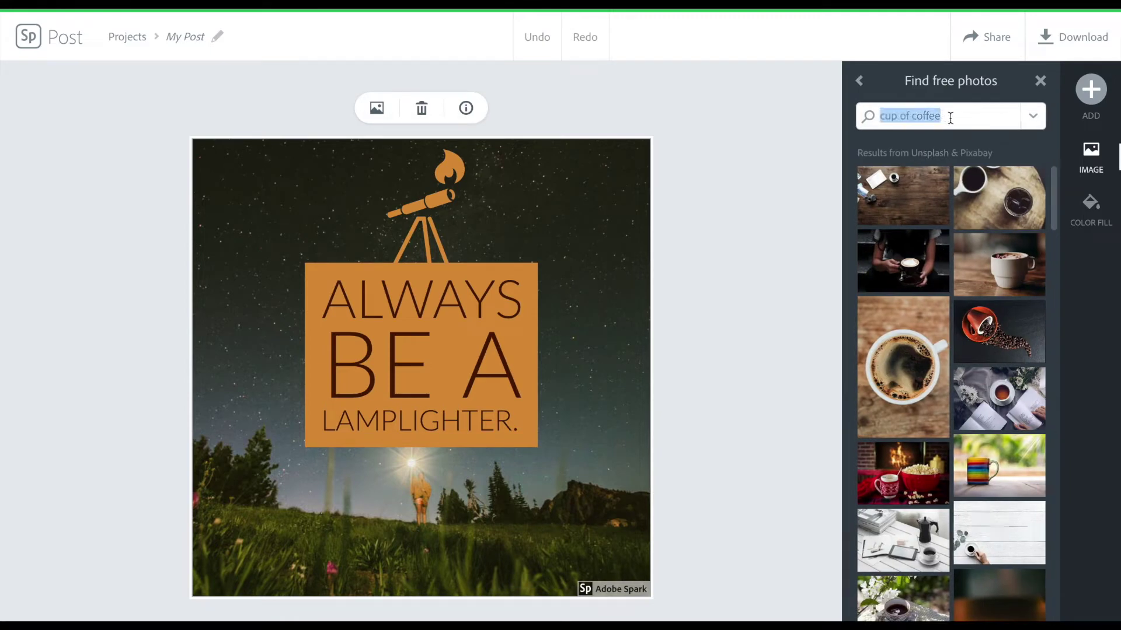
text(flash)
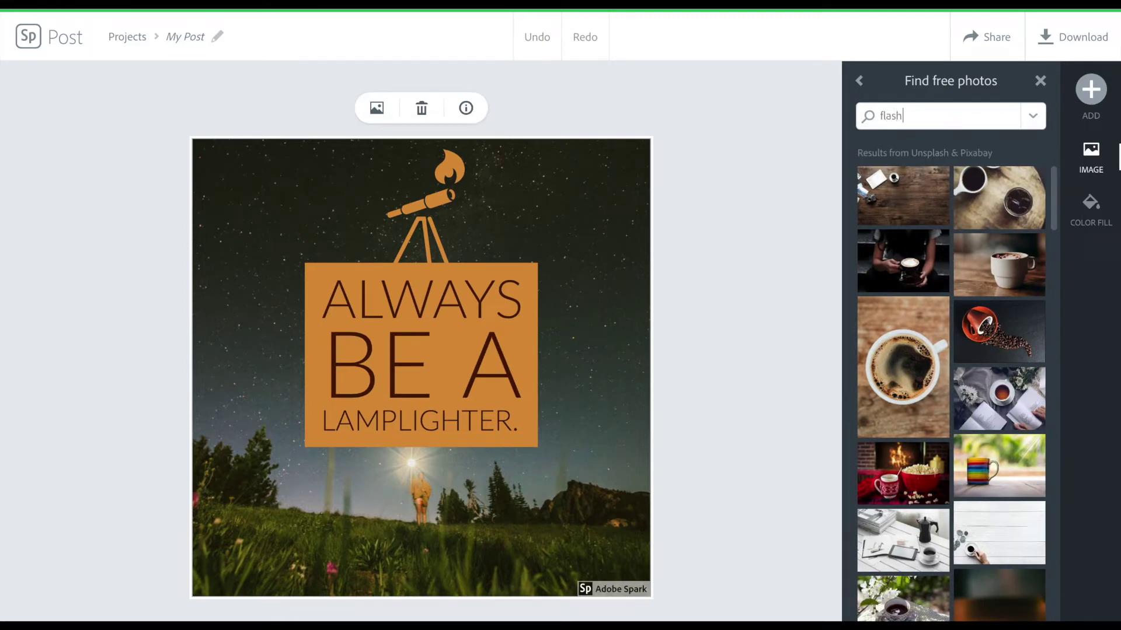
text(light)
key(Return)
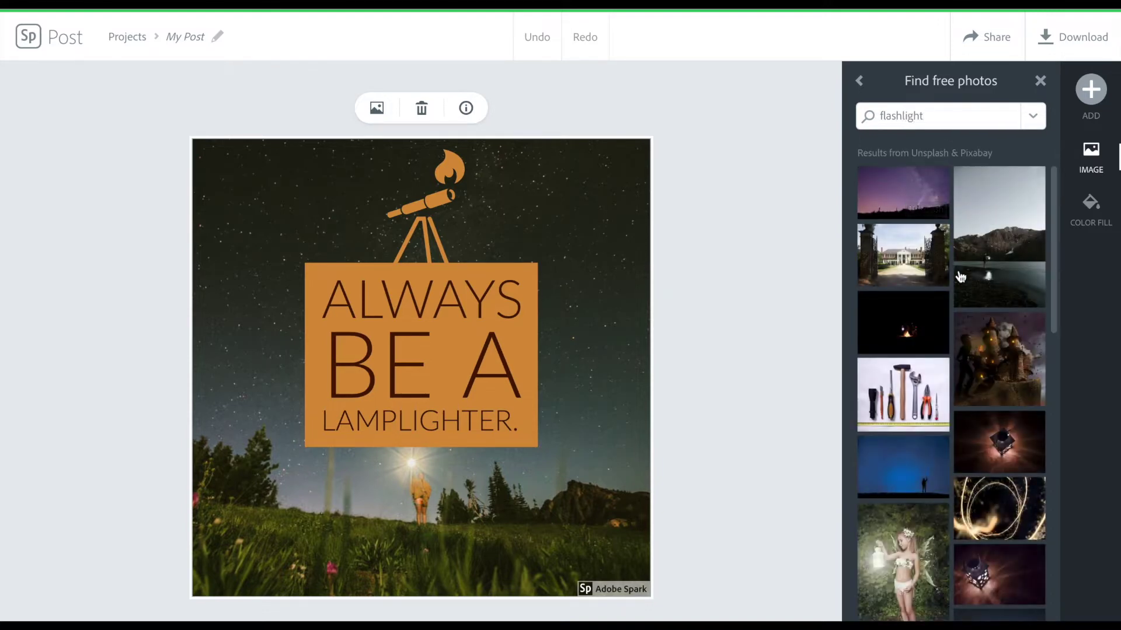
- Replace the background with the purple night-sky flashlight photo, undo and redo the swap, and undo it again
click(892, 192)
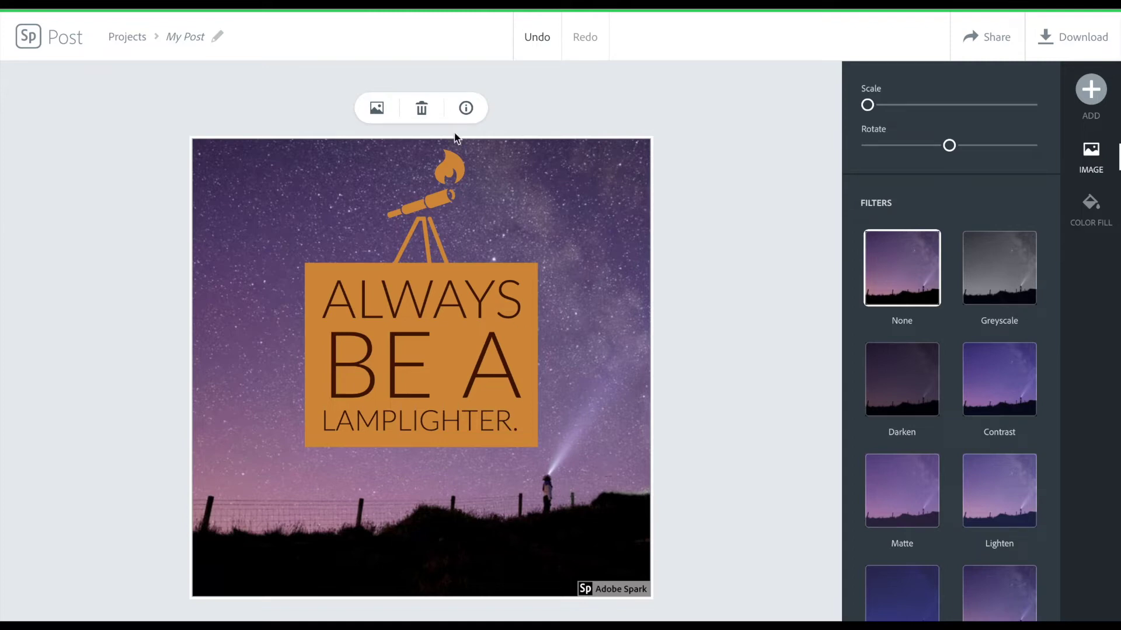
click(536, 40)
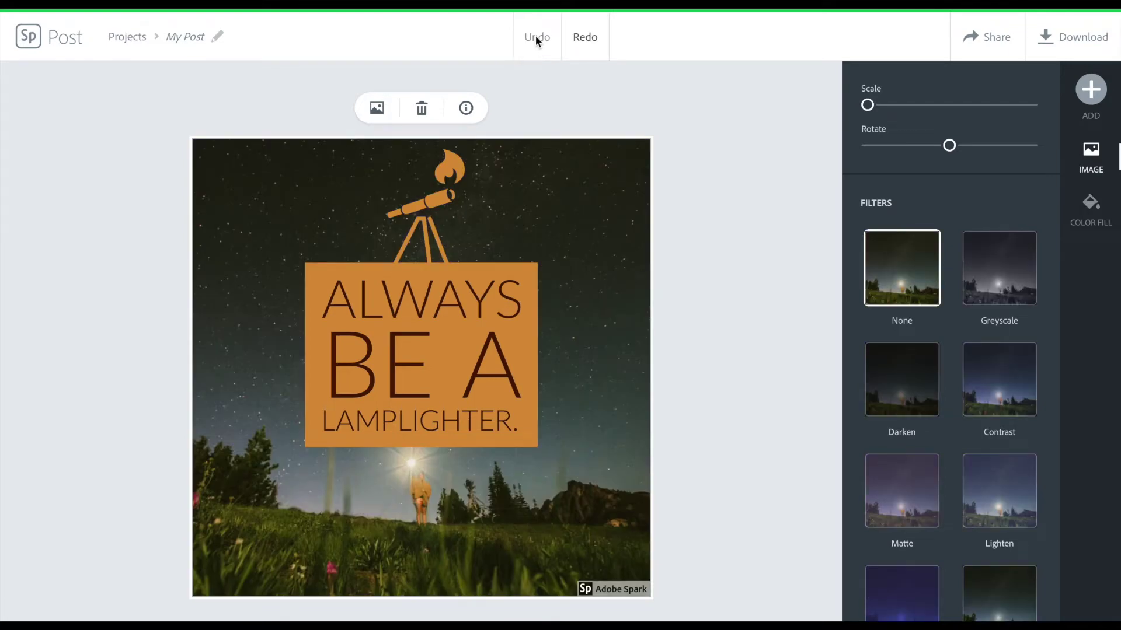
click(594, 39)
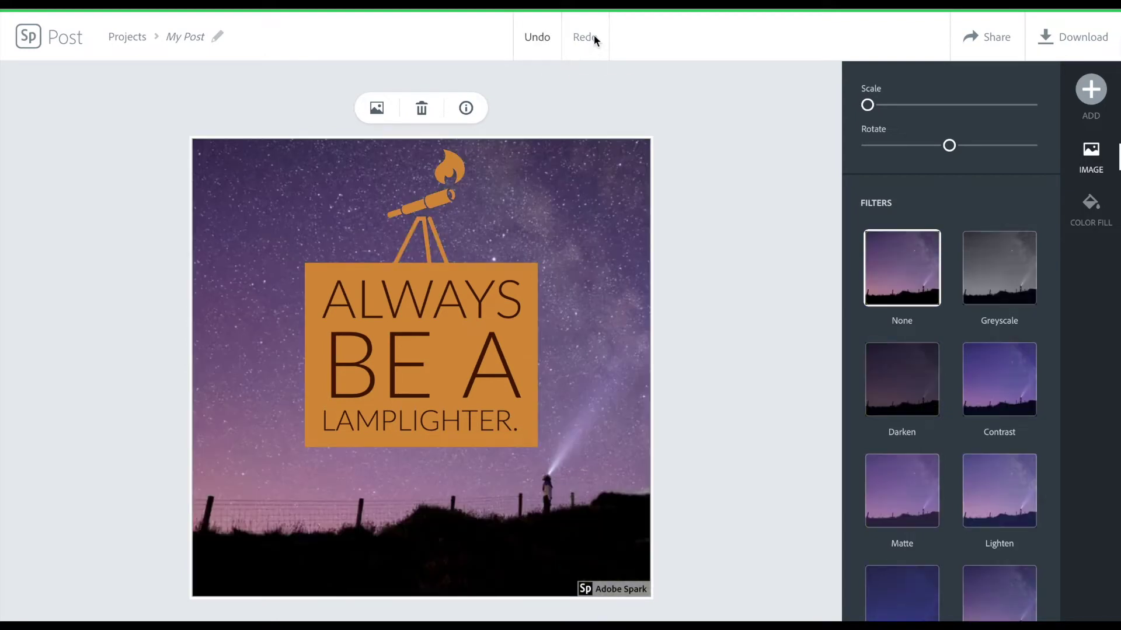
click(537, 38)
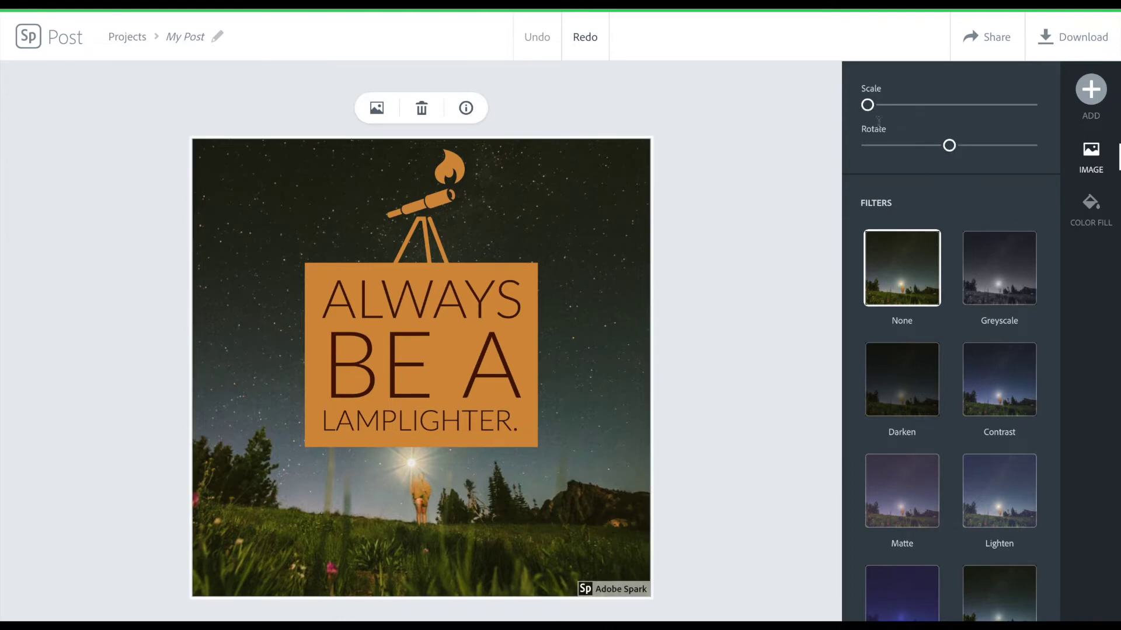
- Try adjusting the background photo's scale and rotation, and deselect it
mouse_move(871, 111)
mouse_down()
mouse_move(848, 108)
mouse_move(864, 109)
mouse_up()
mouse_move(952, 150)
mouse_down()
mouse_move(973, 149)
mouse_move(951, 147)
mouse_up()
click(754, 182)
- Add the purple night-sky photo from the free "flashlight" photos as a second image in the post
click(1090, 89)
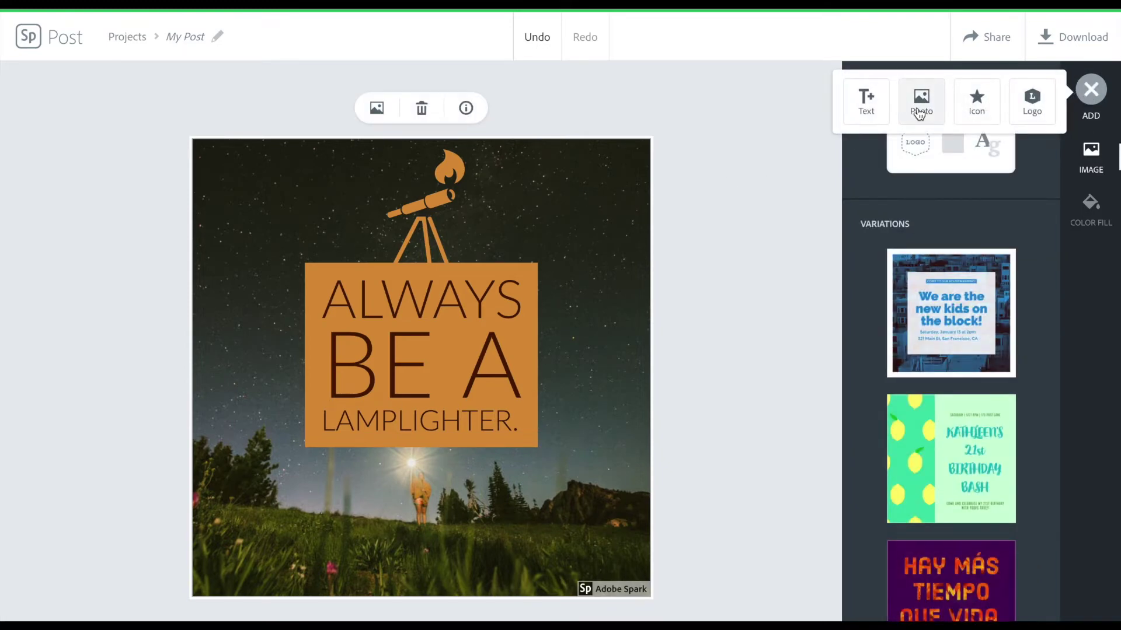
click(1091, 88)
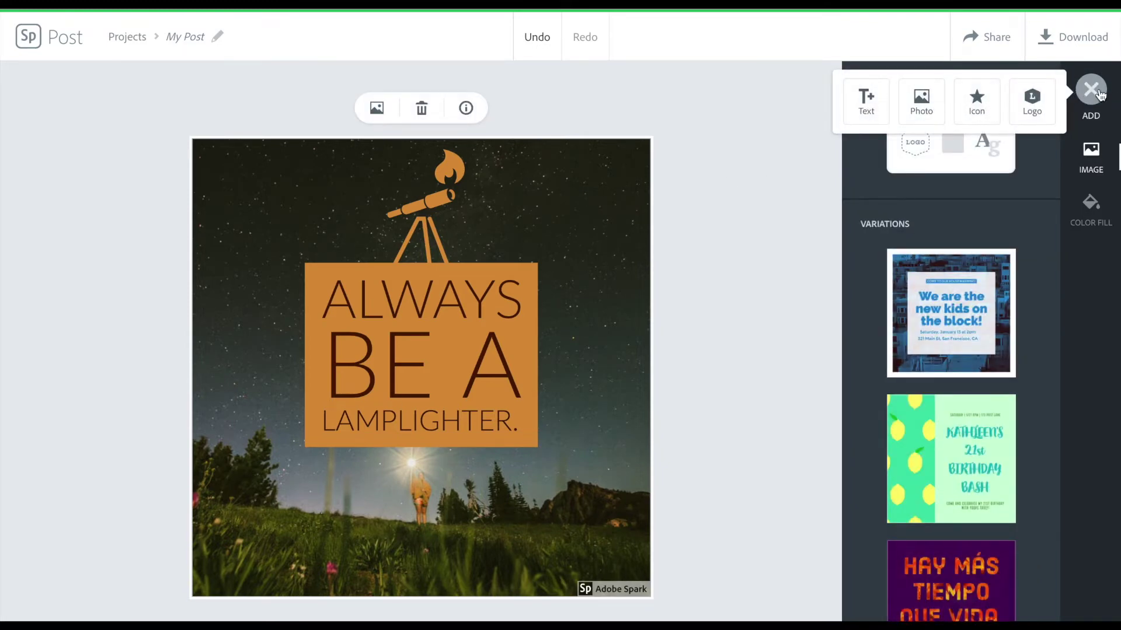
click(1091, 88)
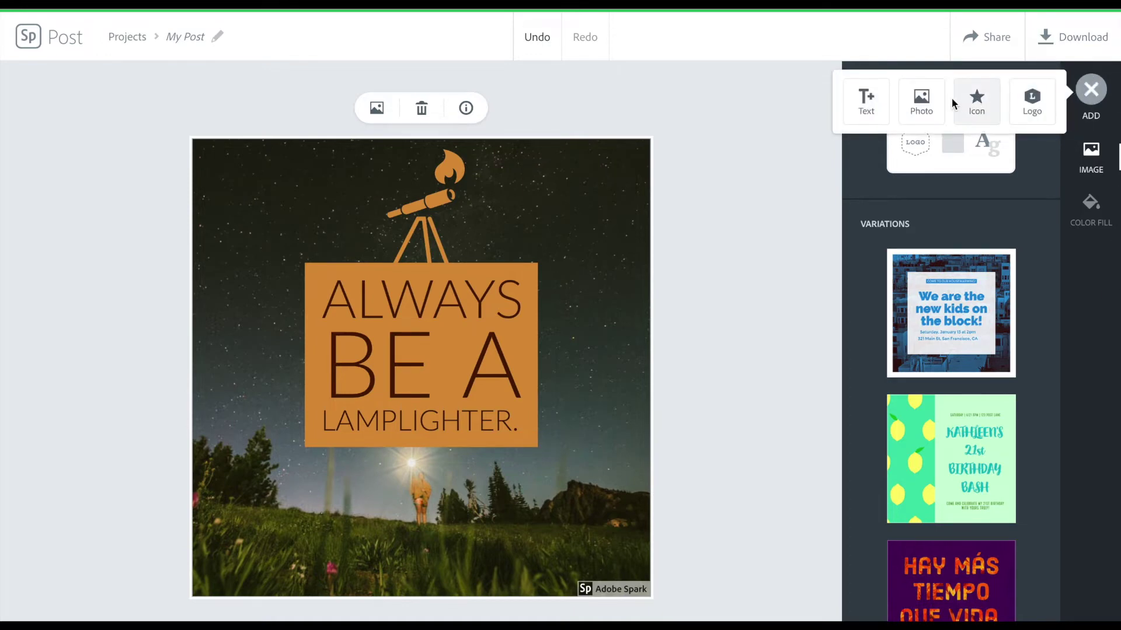
click(922, 103)
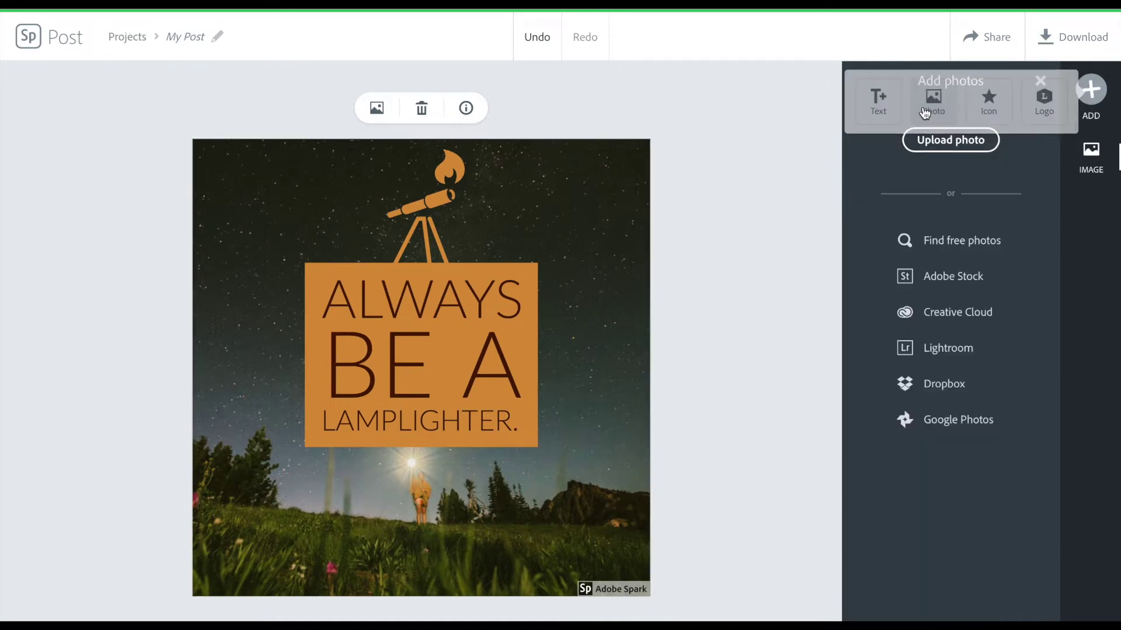
click(946, 245)
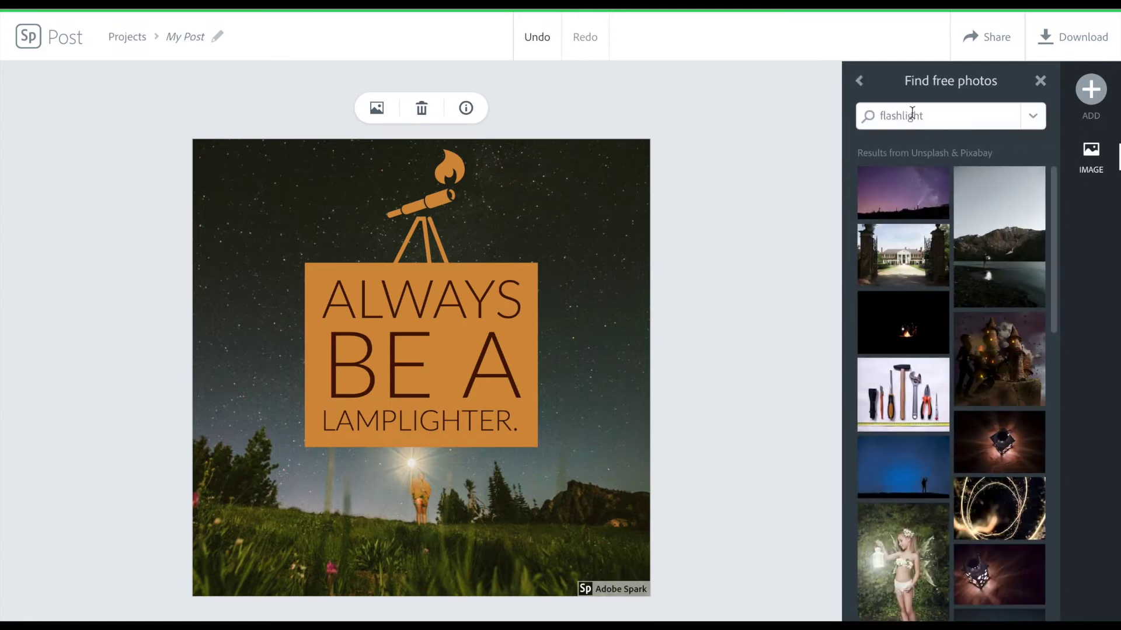
click(891, 204)
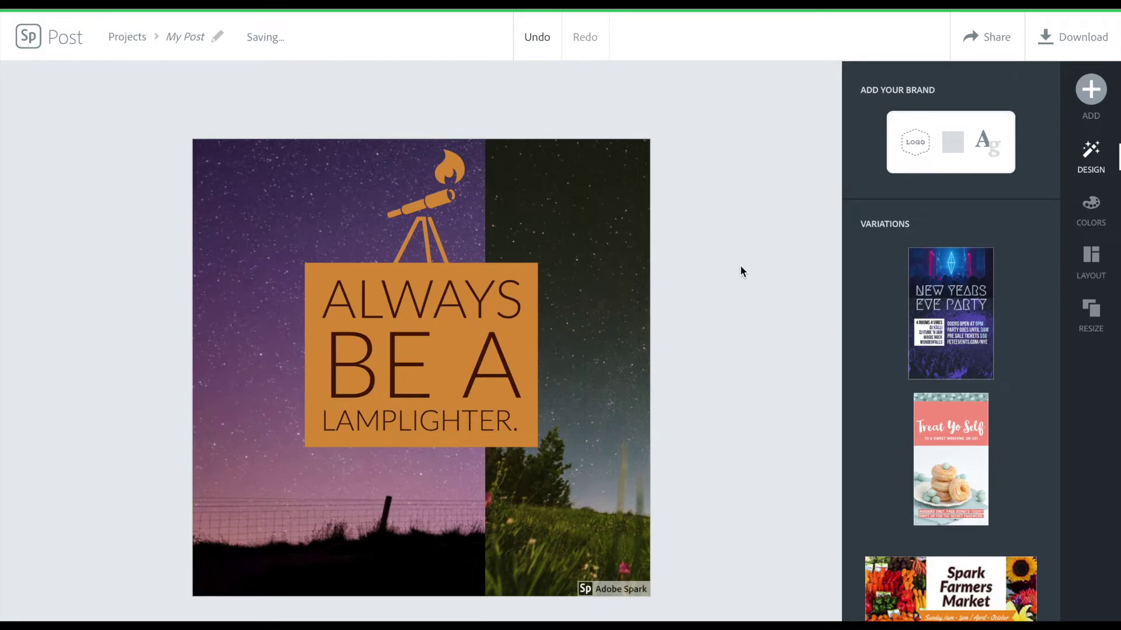
- Apply the suggested layout of two stacked rows and shift both photos slightly up within their cells
click(1095, 258)
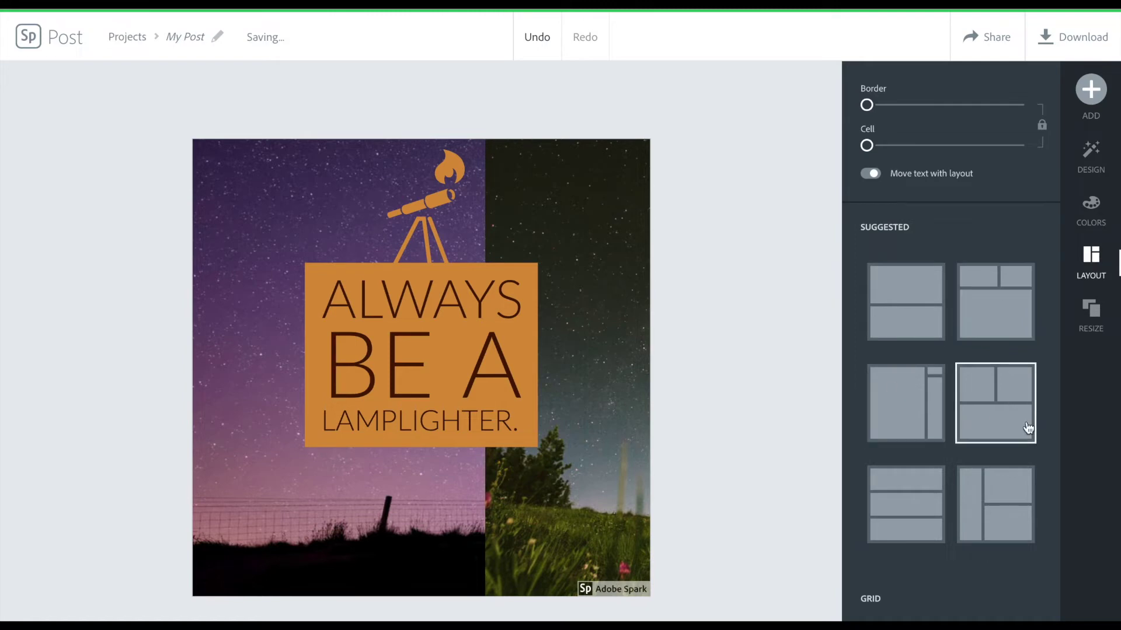
click(905, 296)
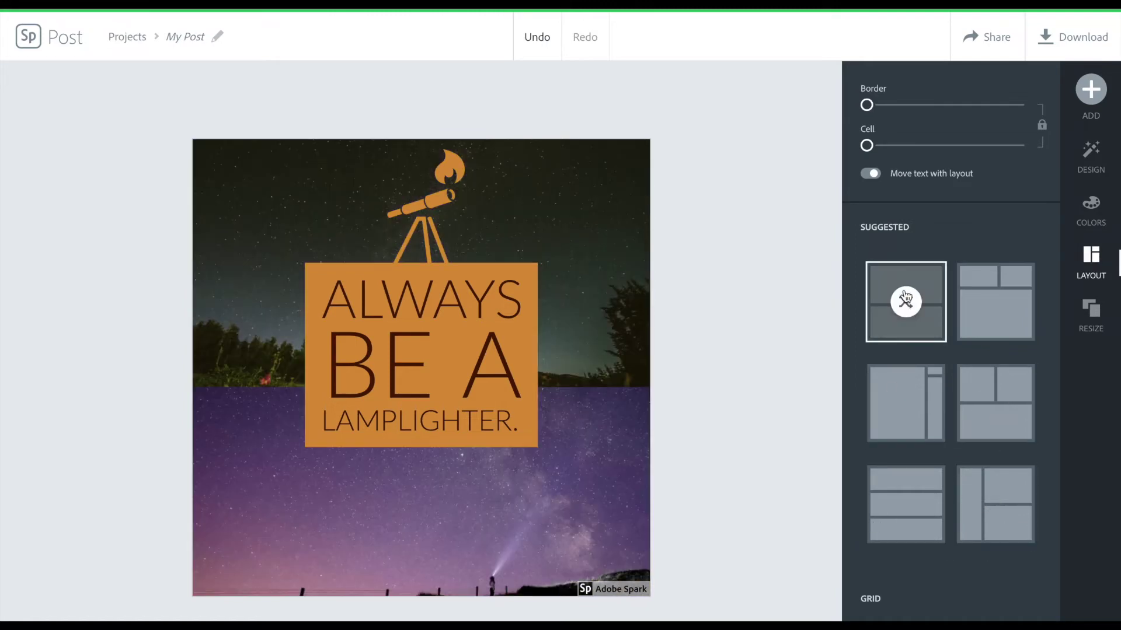
click(581, 320)
drag(580, 511, 587, 539)
drag(593, 342, 595, 375)
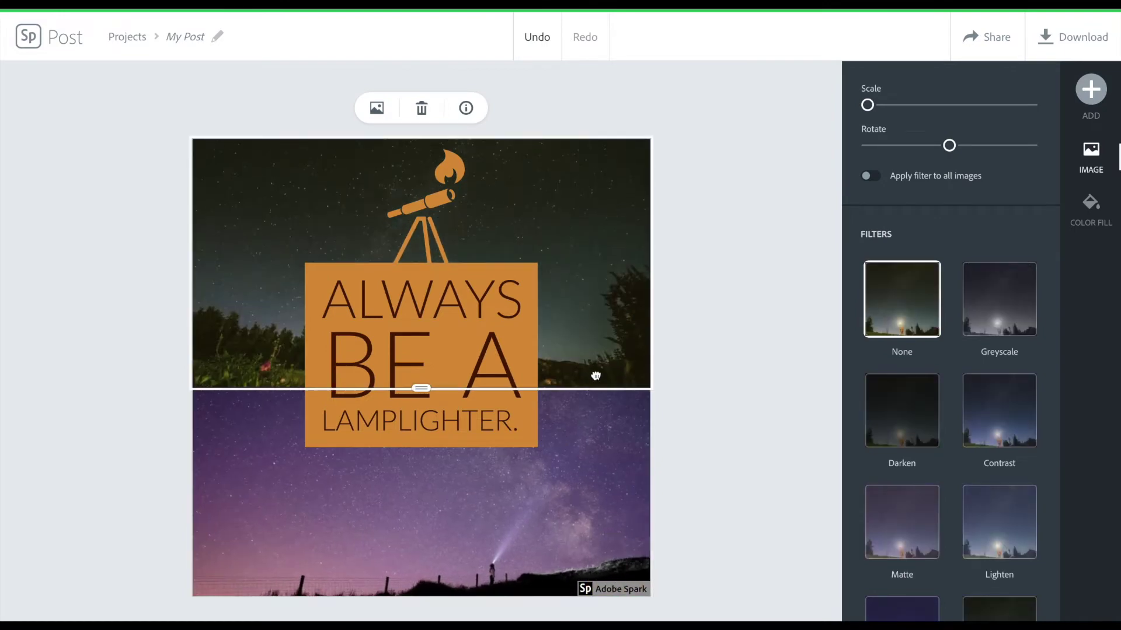
click(668, 423)
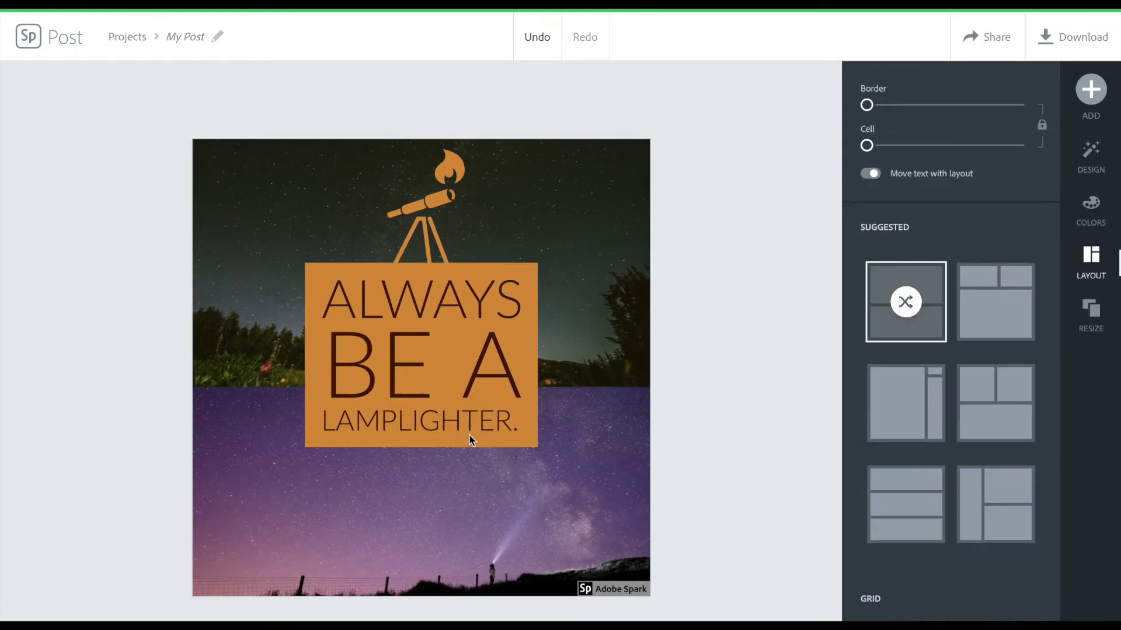
- Nudge the quote text box slightly right and down, and lower the divider between the photos to just below it
drag(483, 380, 497, 383)
click(600, 413)
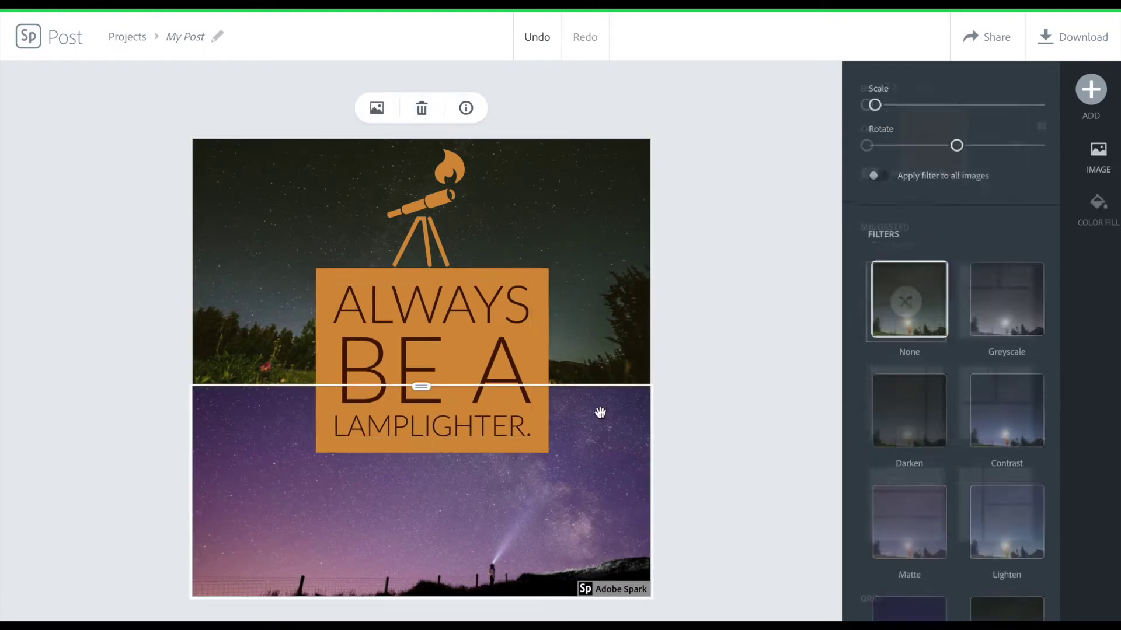
drag(421, 391, 419, 475)
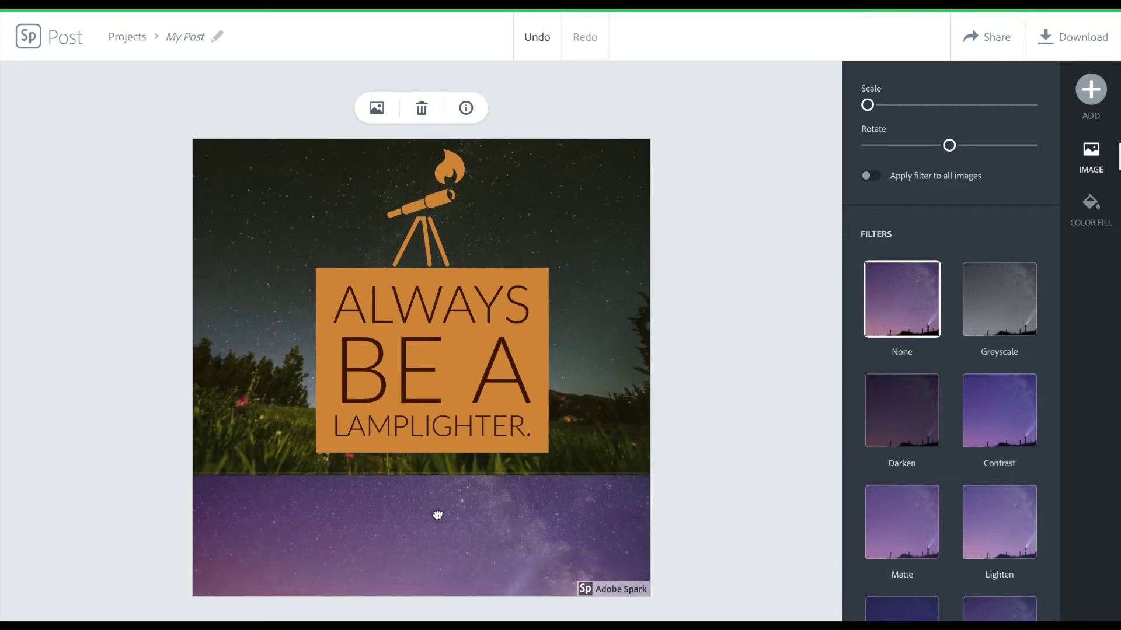
- Shift the purple photo up in its cell until the person with the flashlight shows, and fine-tune the divider between the photos
click(437, 600)
mouse_move(438, 569)
mouse_down()
mouse_move(434, 513)
mouse_move(438, 549)
mouse_up()
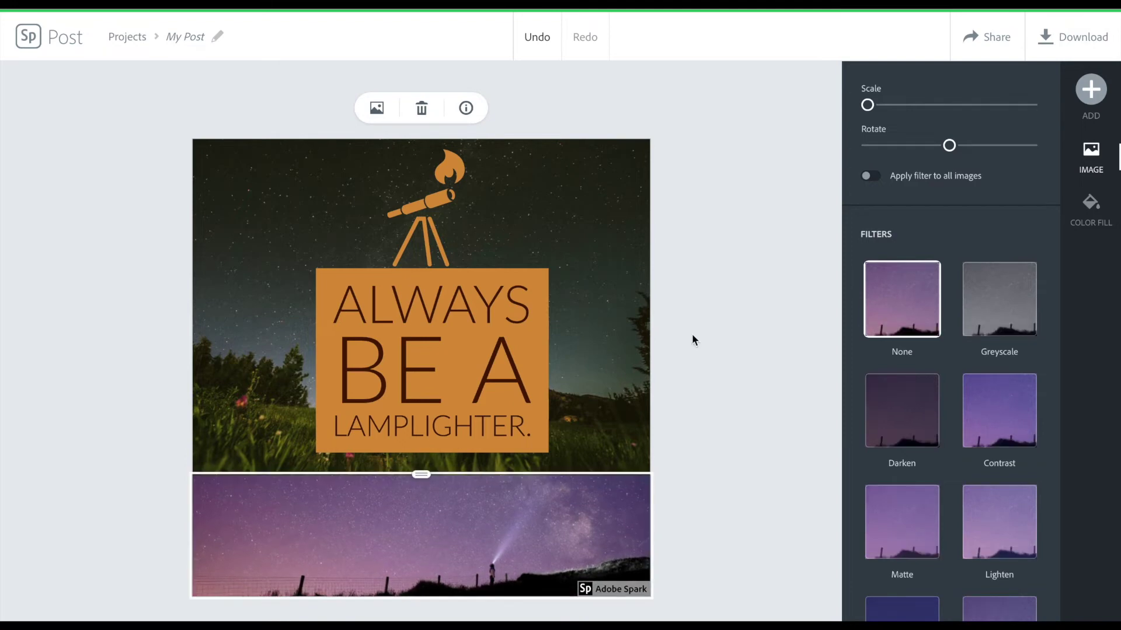
click(621, 410)
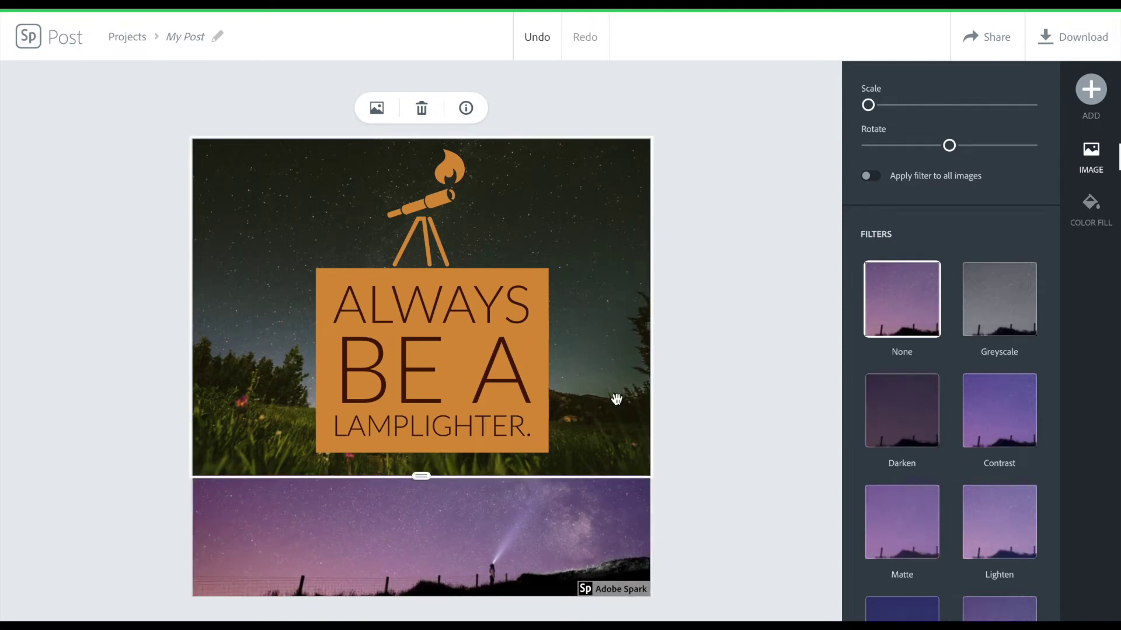
drag(421, 476, 415, 472)
click(416, 480)
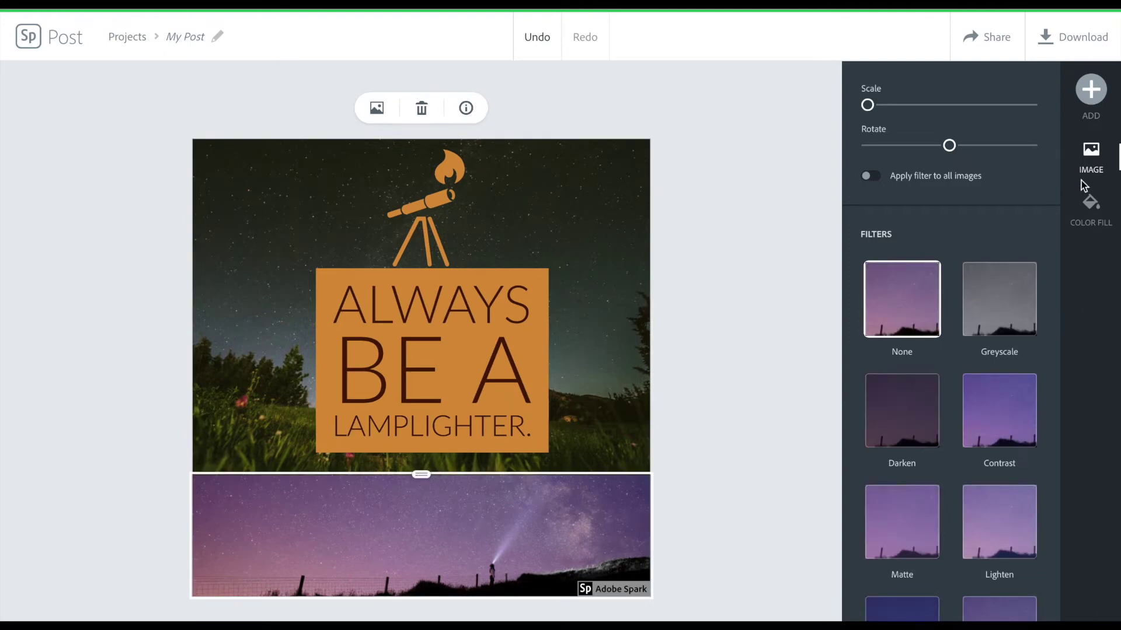
- Delete the purple night-sky photo and its emptied section, leaving the post with a single photo
click(1089, 213)
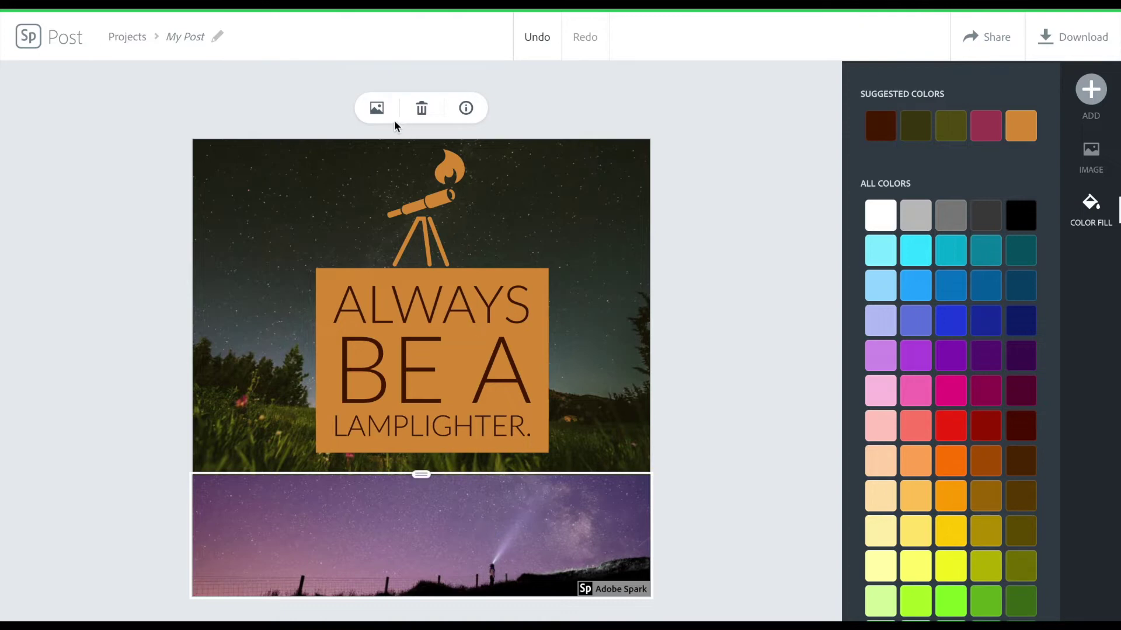
click(376, 108)
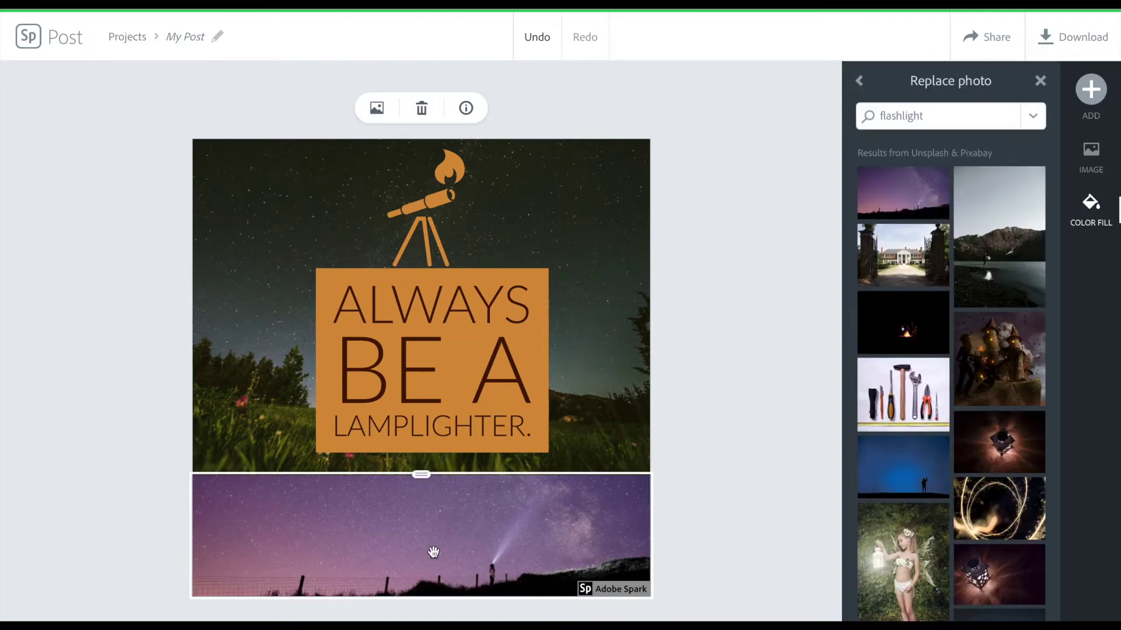
click(421, 111)
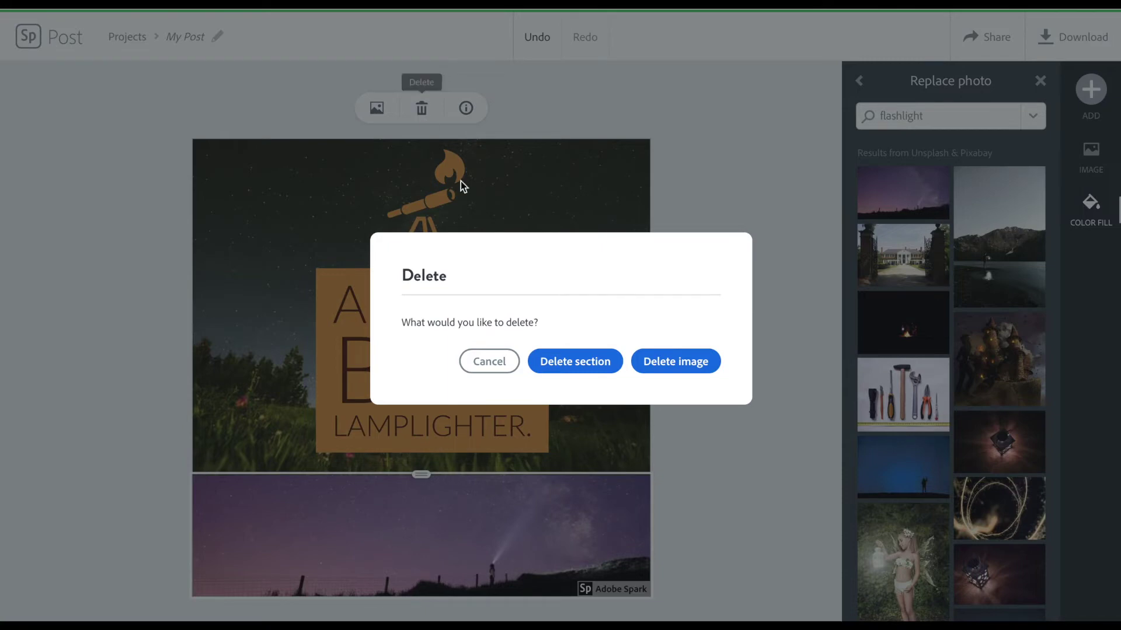
click(678, 362)
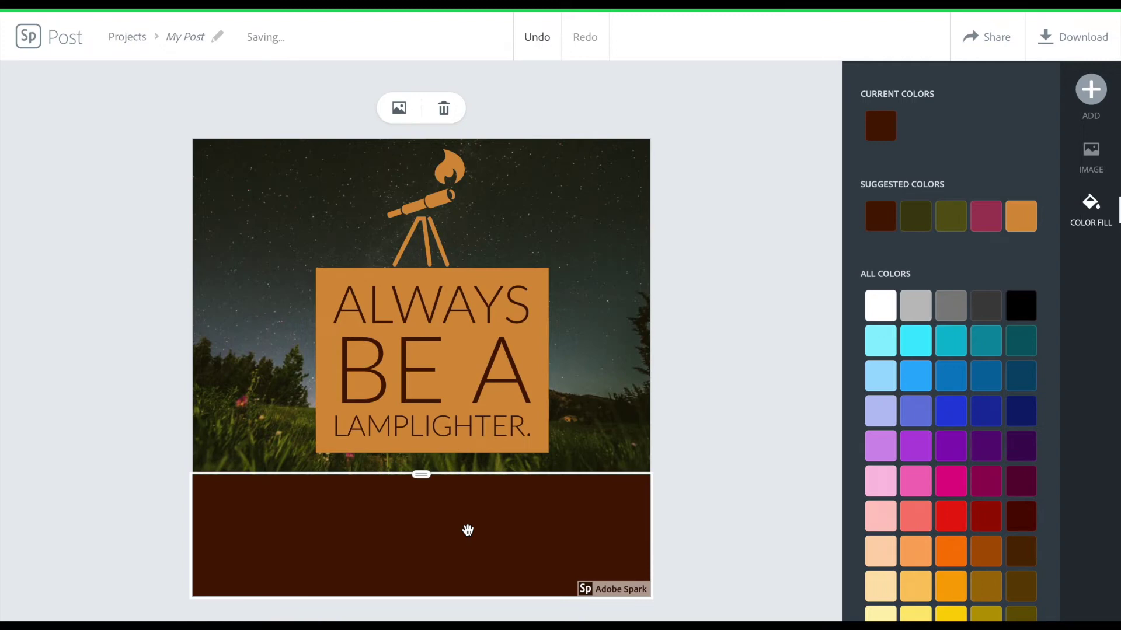
click(444, 111)
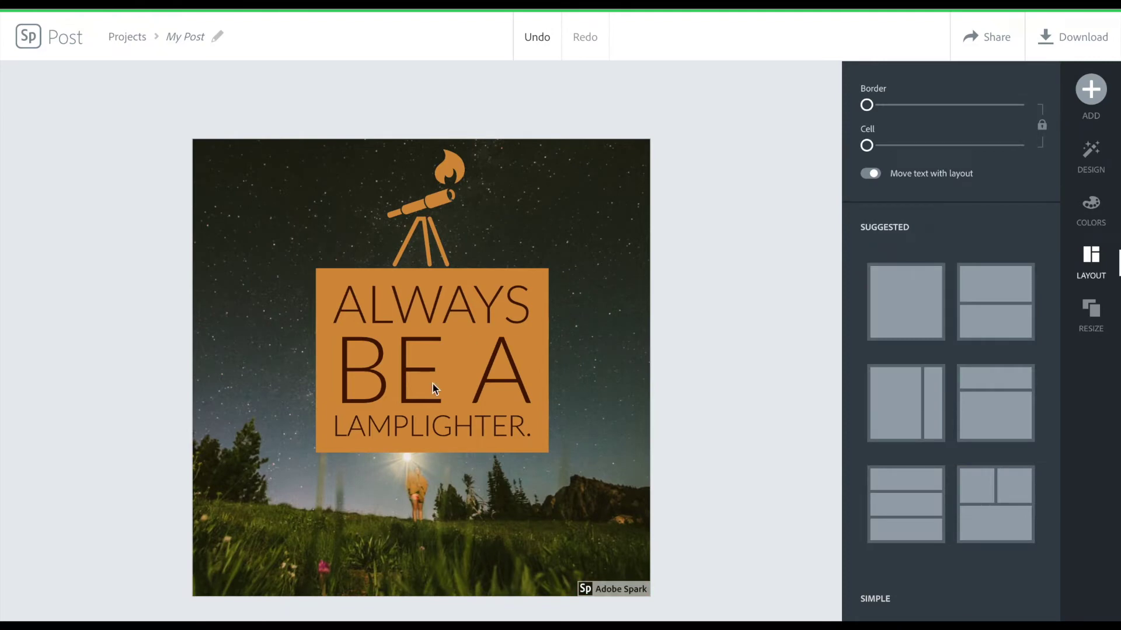
- Enlarge the quote text box slightly and centre it horizontally beneath the telescope icon
click(376, 349)
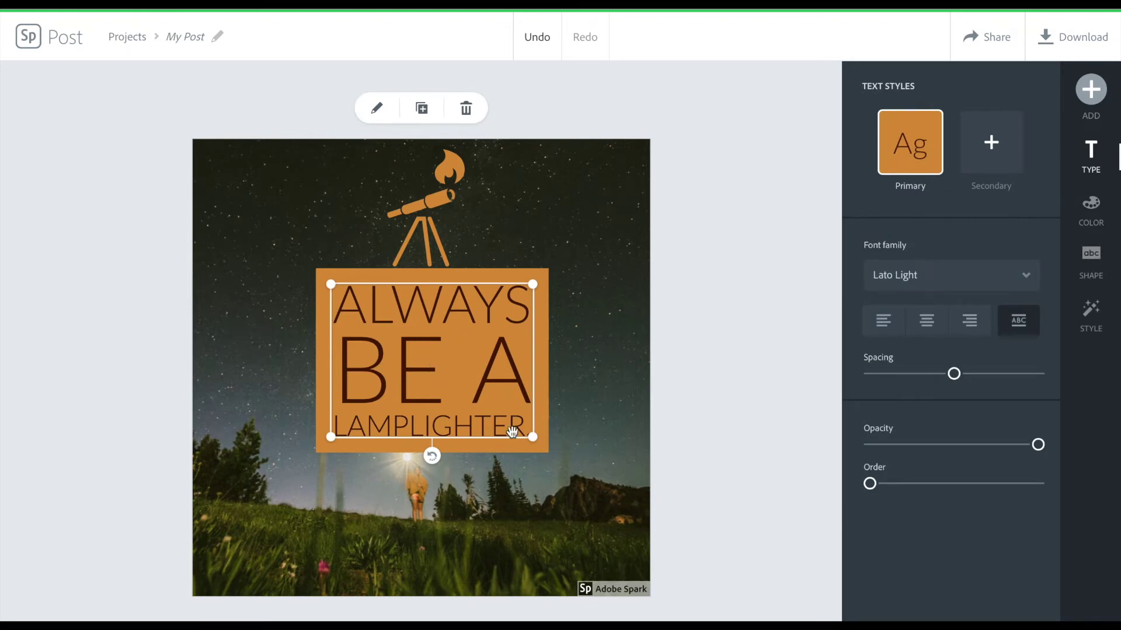
mouse_move(533, 437)
mouse_down()
mouse_move(563, 463)
mouse_move(486, 403)
mouse_move(533, 460)
mouse_move(545, 446)
mouse_up()
mouse_move(498, 409)
mouse_down()
mouse_move(480, 401)
mouse_move(487, 412)
mouse_up()
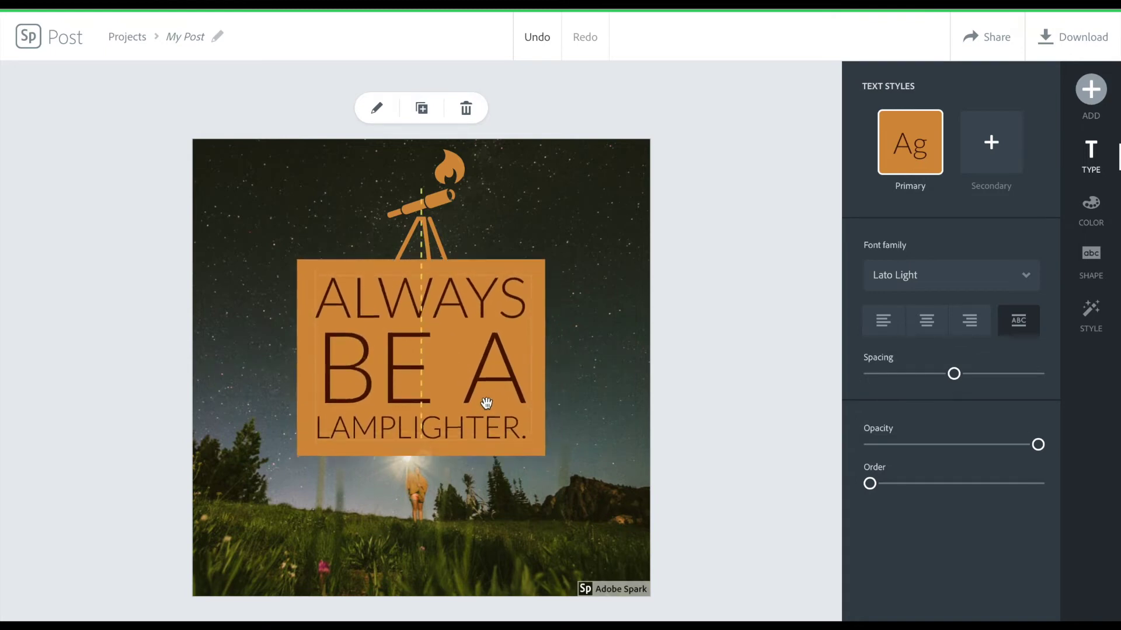
mouse_move(453, 362)
mouse_down()
mouse_move(527, 406)
mouse_move(475, 353)
mouse_move(458, 364)
mouse_up()
click(422, 220)
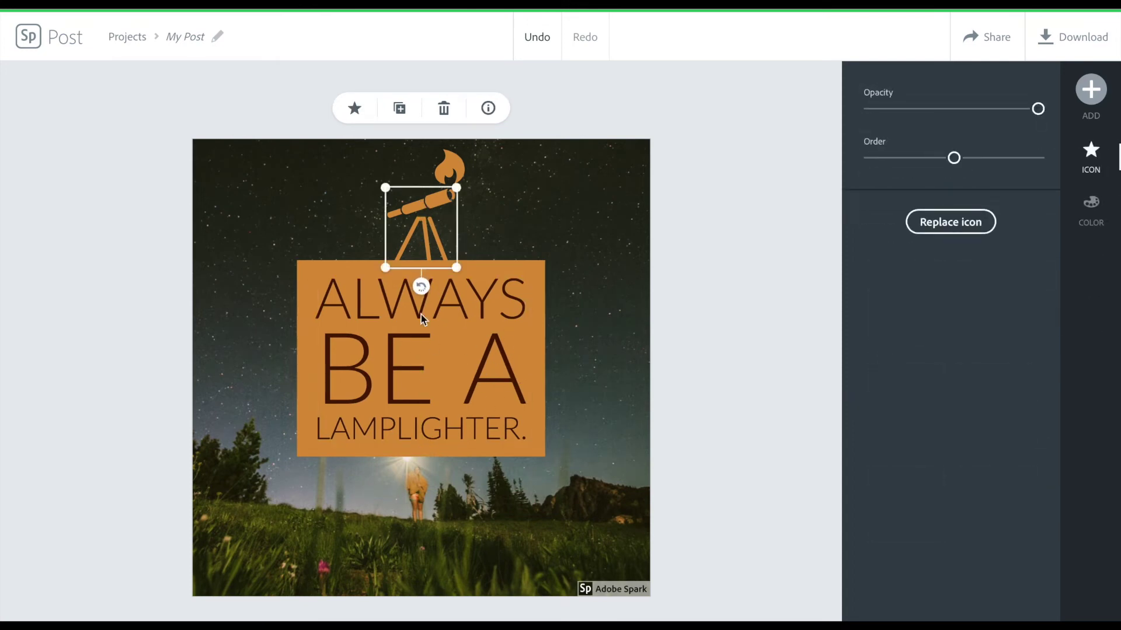
click(662, 413)
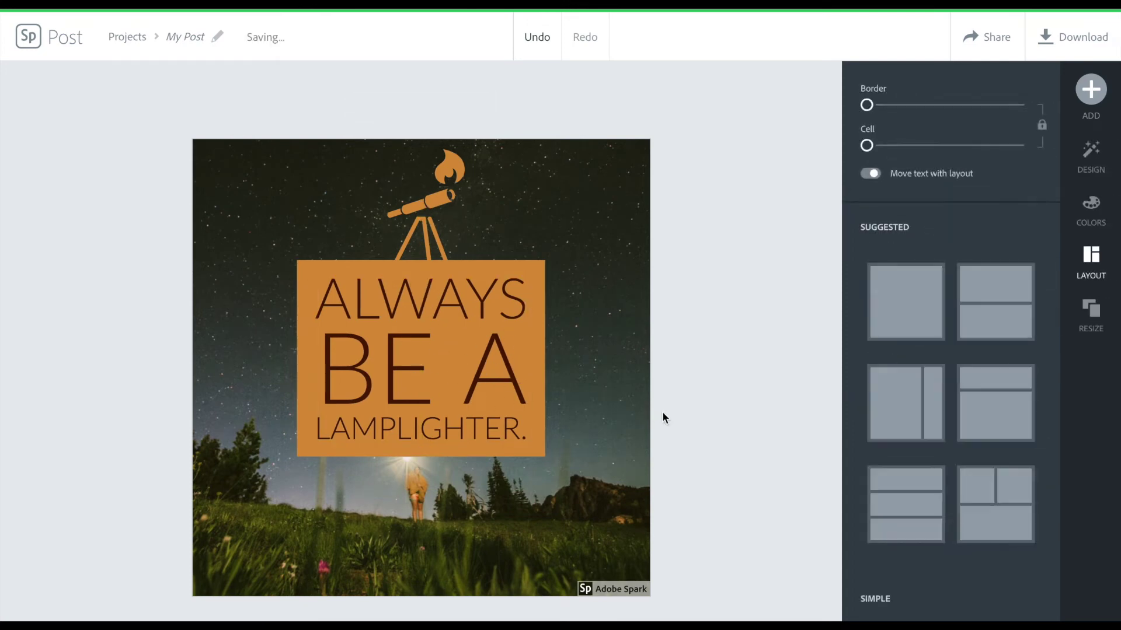
- Try the Montserrat, Quicksand, Harman Sans, Source Sans Pro, Ultra, GoodDog New and Josefin Slab fonts on the whole quote
click(436, 344)
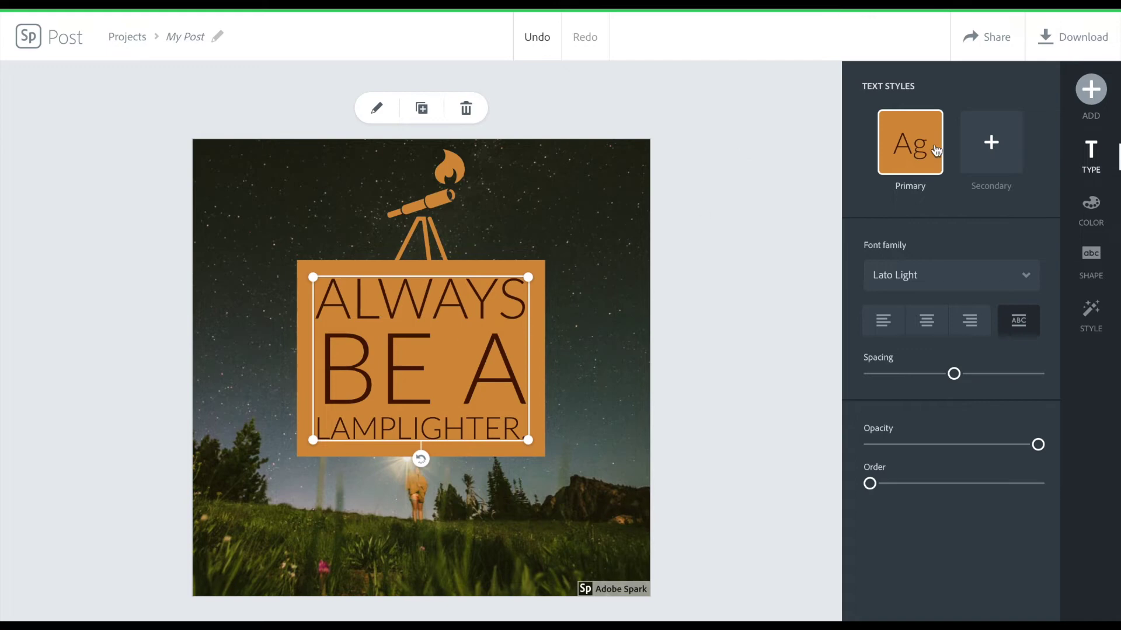
click(908, 286)
click(921, 372)
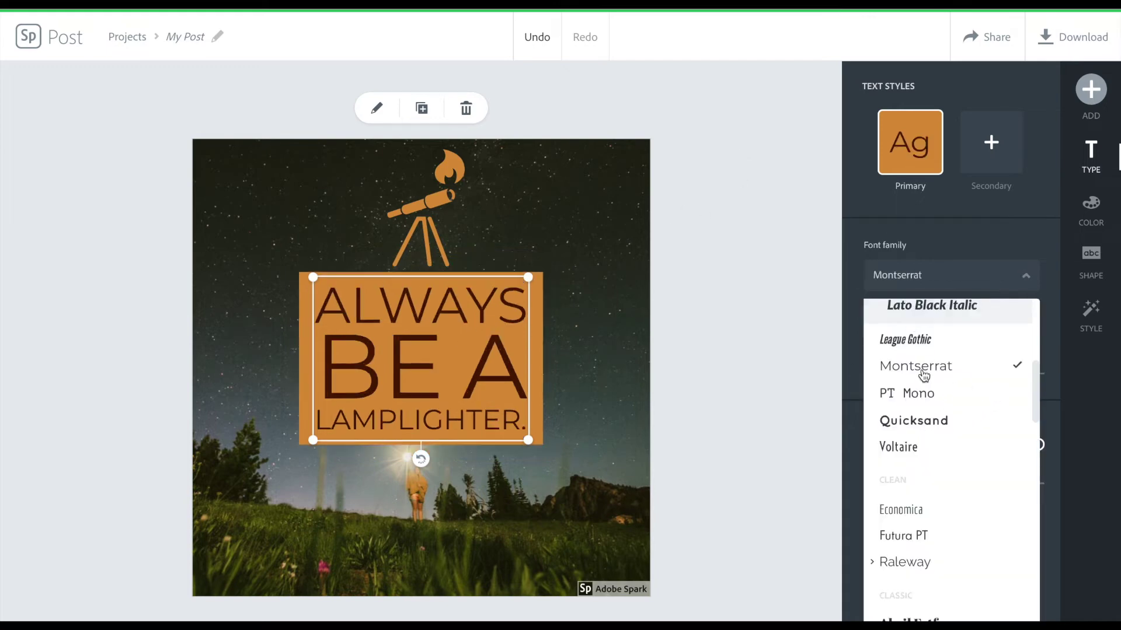
click(911, 423)
scroll(916, 546, down, 5)
click(914, 546)
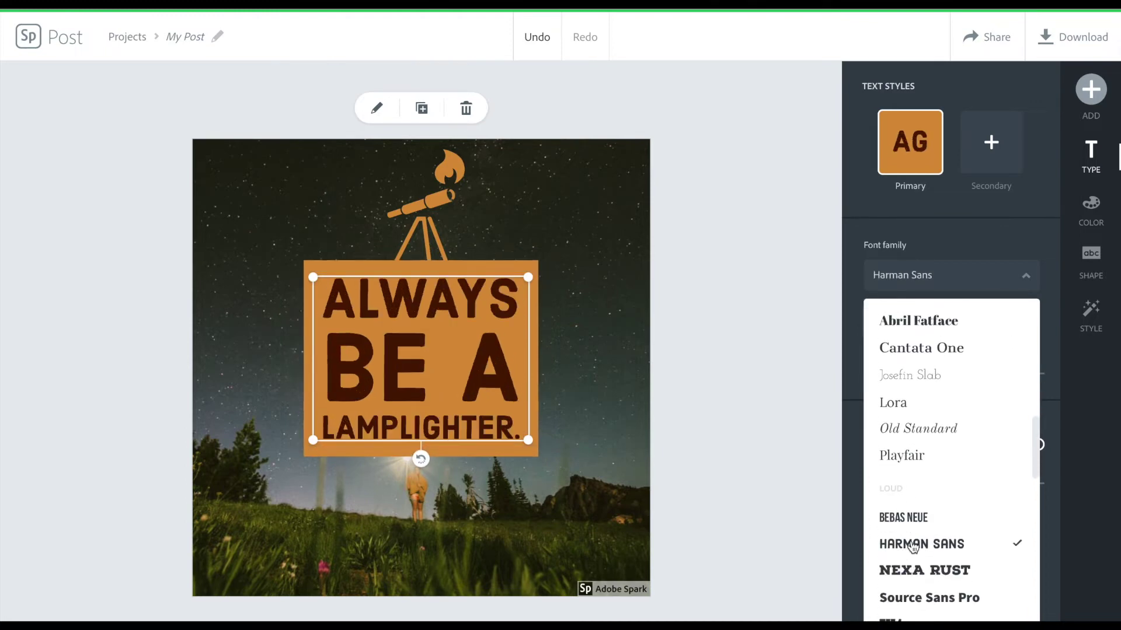
scroll(913, 545, down, 3)
click(918, 514)
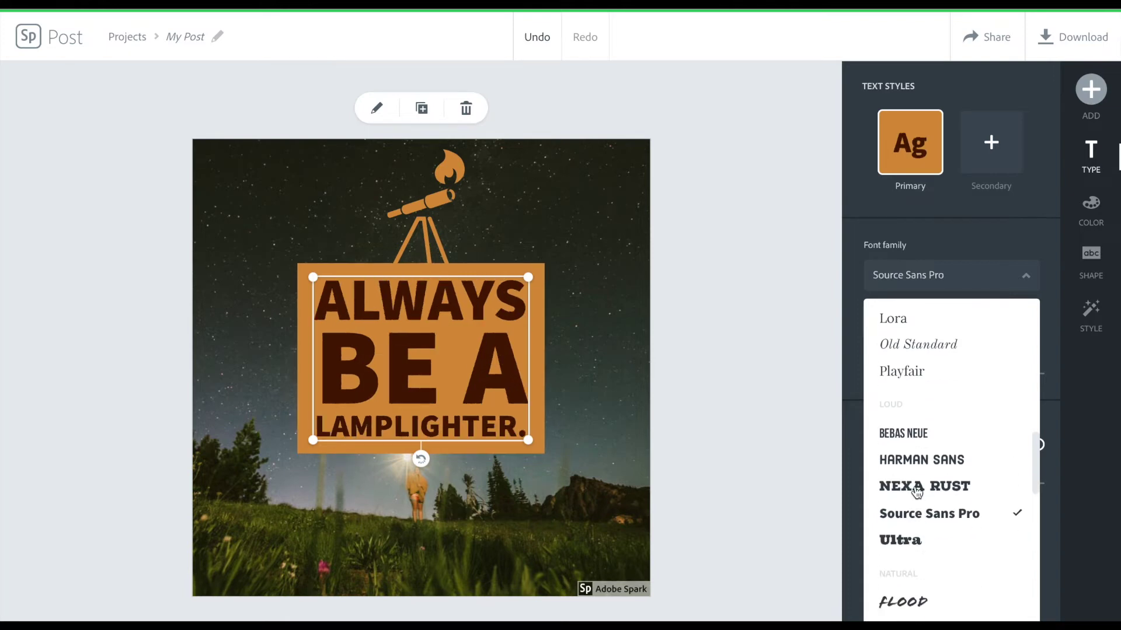
click(905, 543)
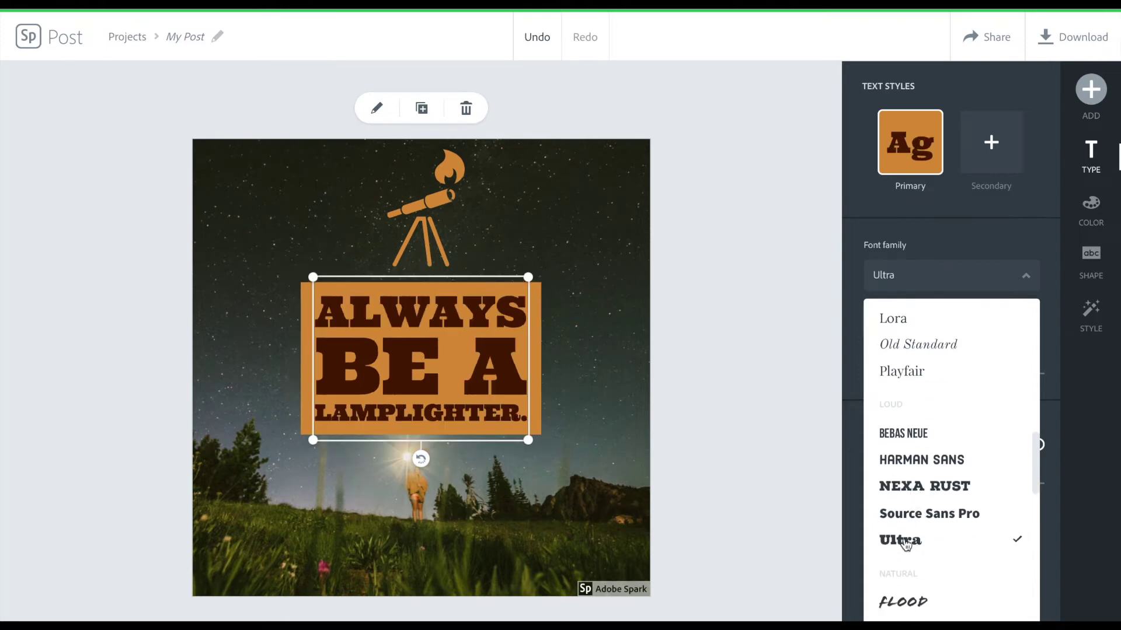
scroll(940, 495, down, 3)
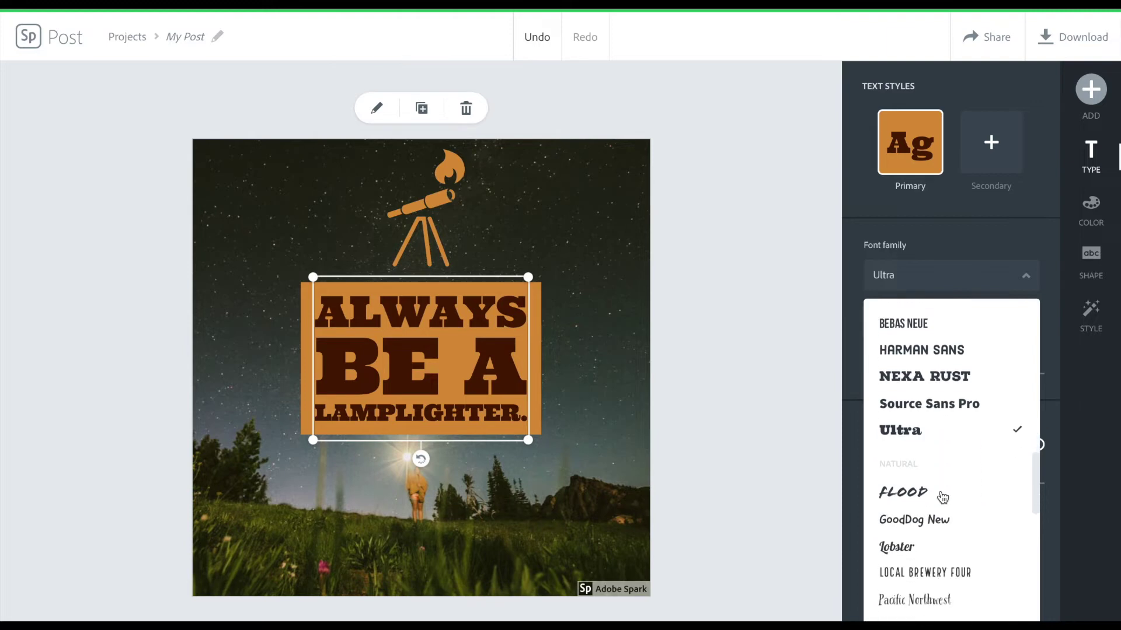
click(907, 521)
scroll(920, 453, up, 5)
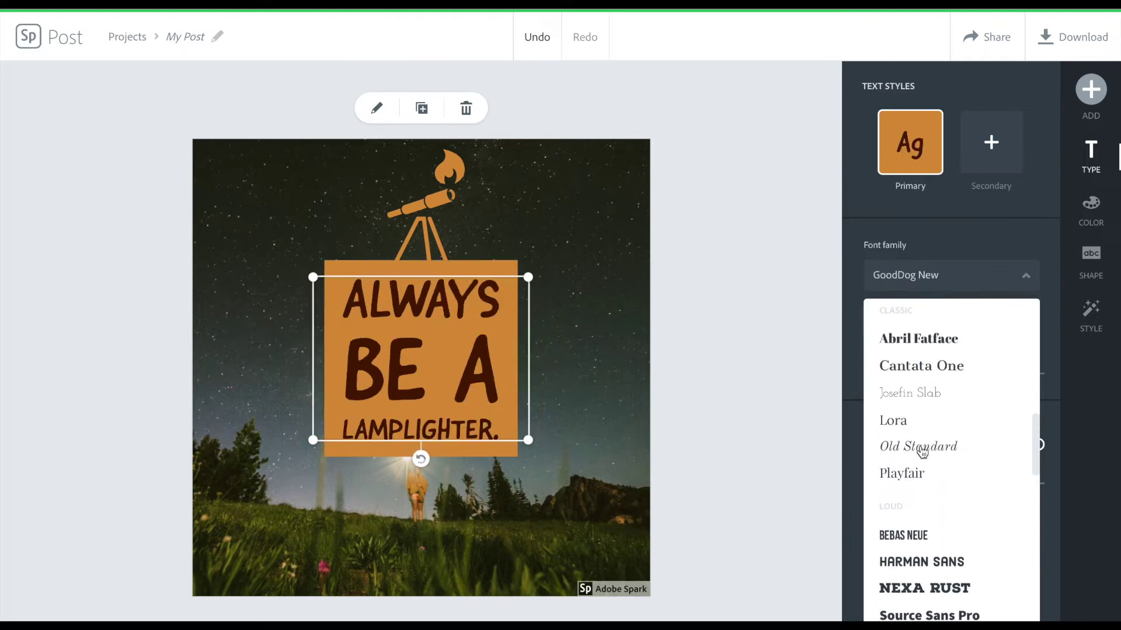
click(904, 480)
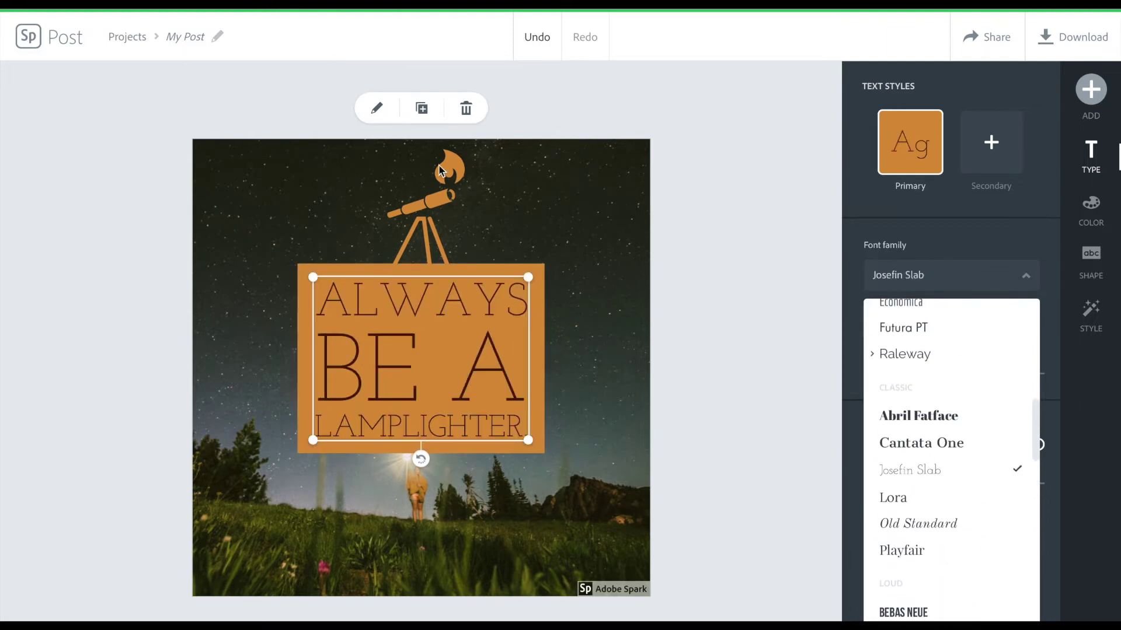
- Undo all the font trials on the quote, going back to Lato Light
click(537, 39)
click(537, 39)
click(537, 39)
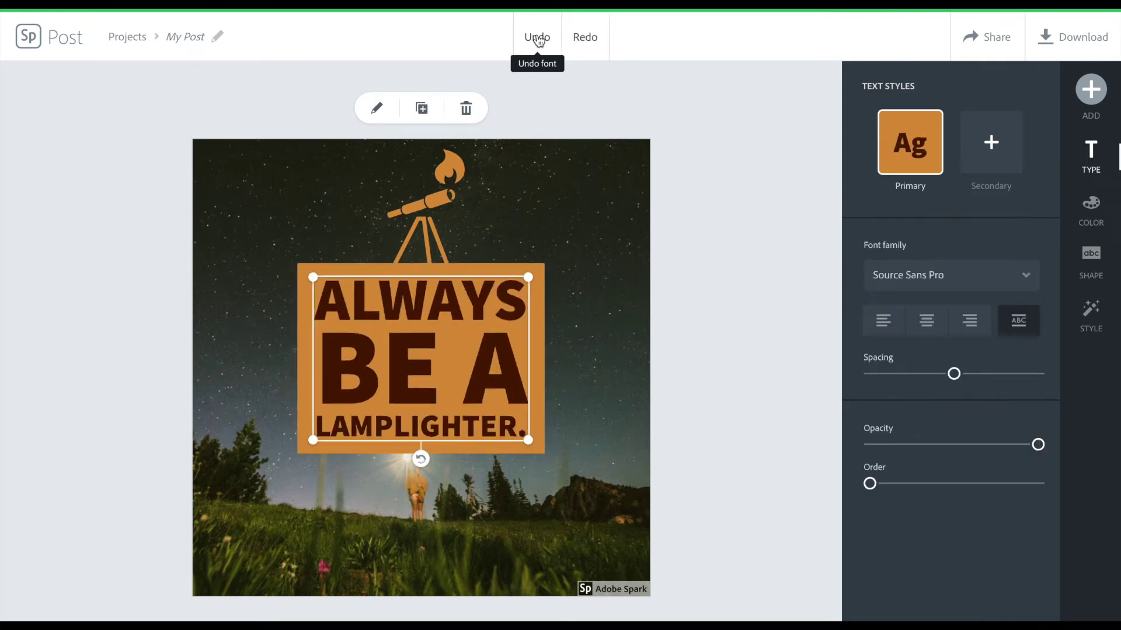
click(538, 39)
click(537, 40)
click(538, 39)
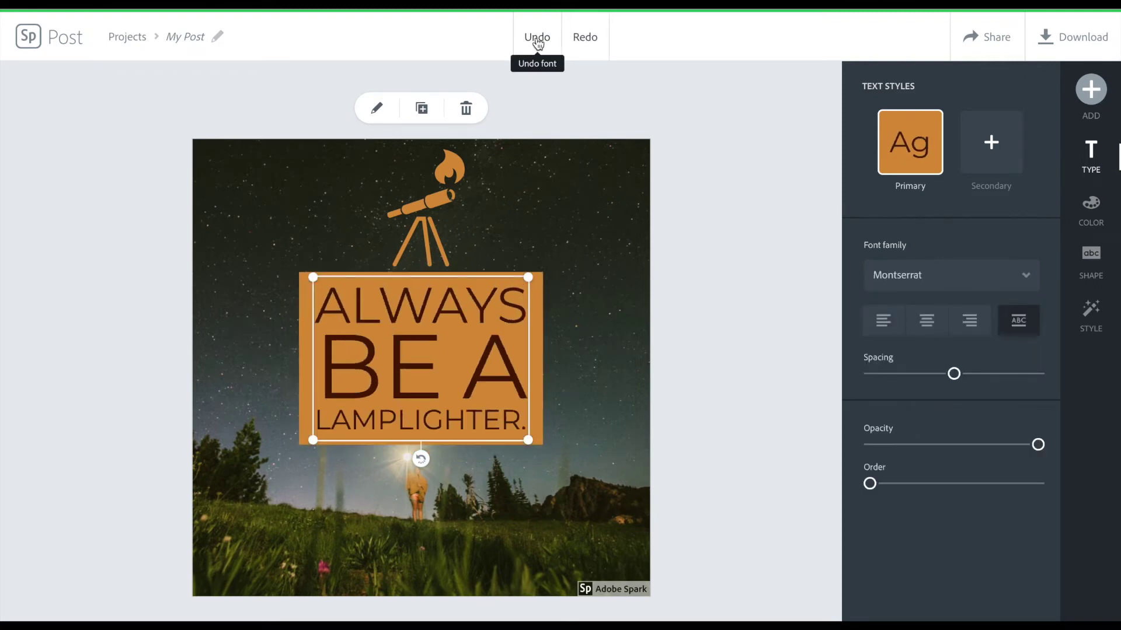
click(537, 39)
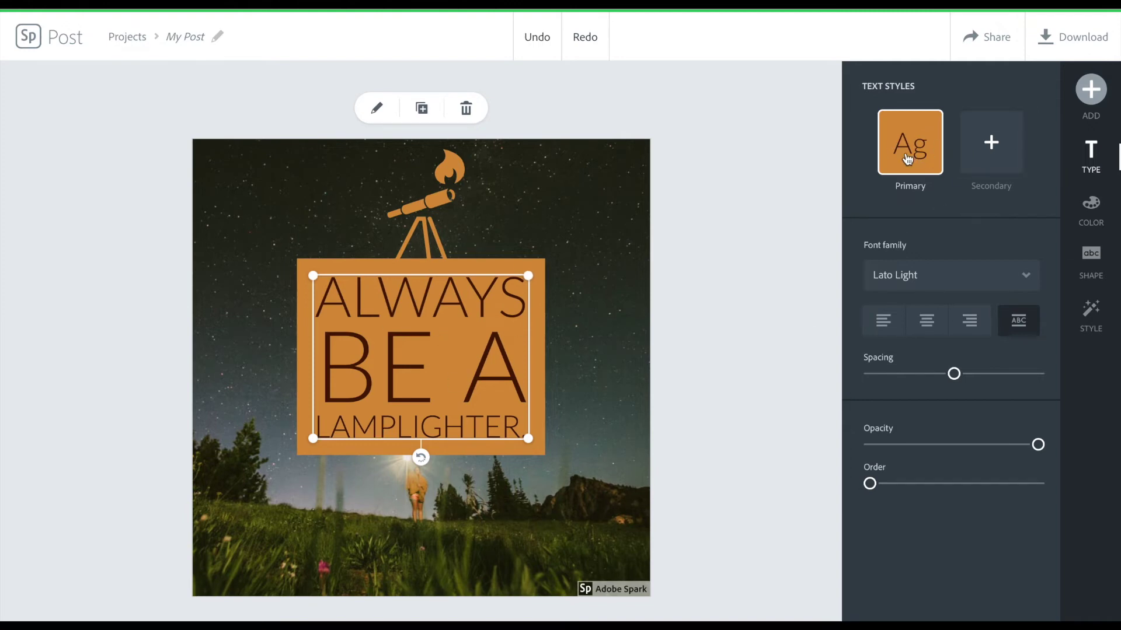
- Add a secondary text style to the quote and apply it only to the word "LAMPLIGHTER."
click(990, 149)
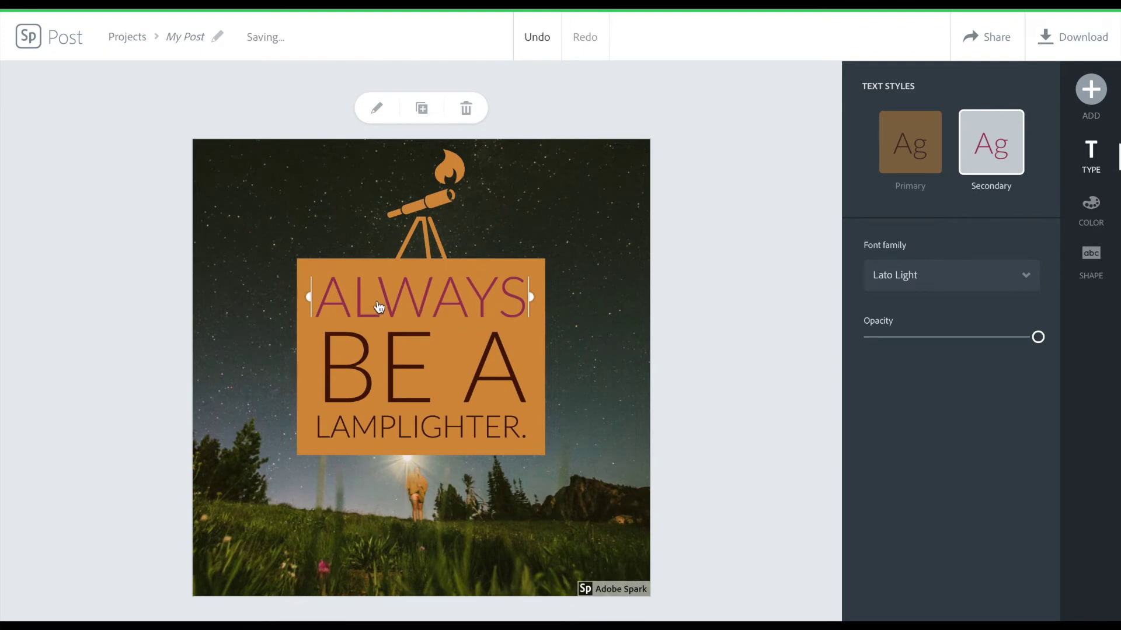
click(415, 307)
click(415, 307)
click(414, 308)
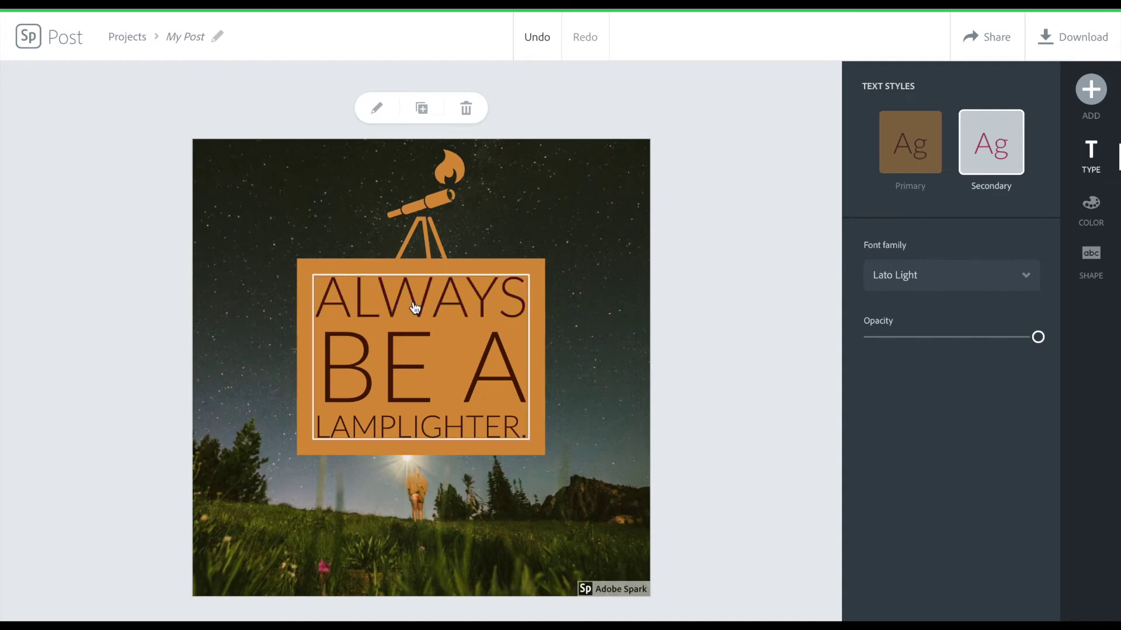
click(406, 433)
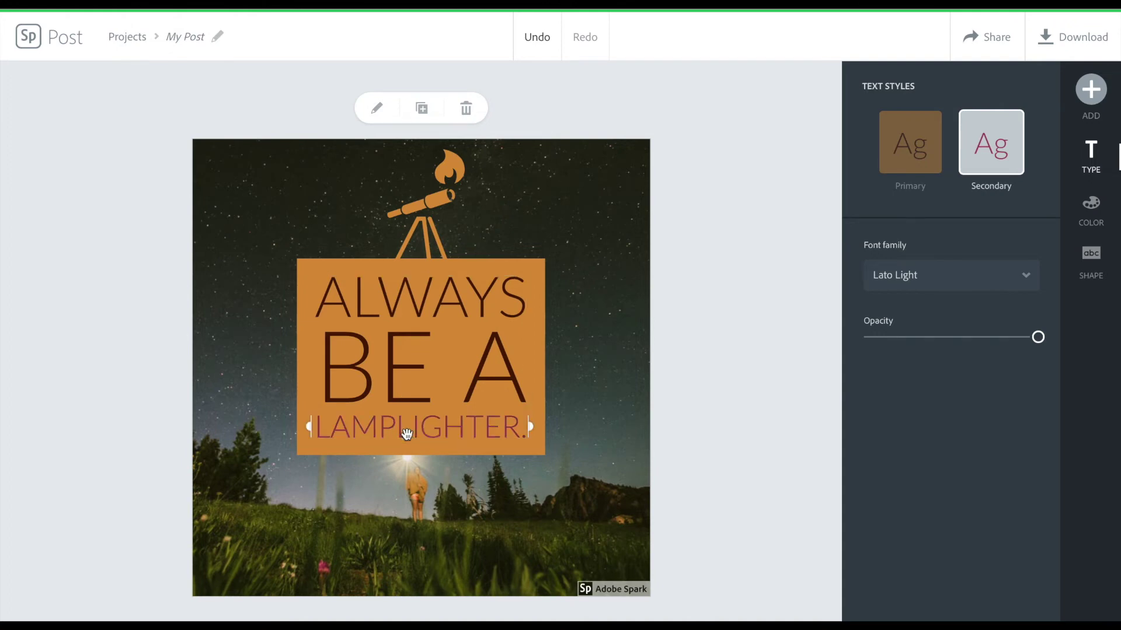
- Recolour the secondary text style with the grey-green 506260 sampled from the photo's sky beside the quote box
click(1096, 217)
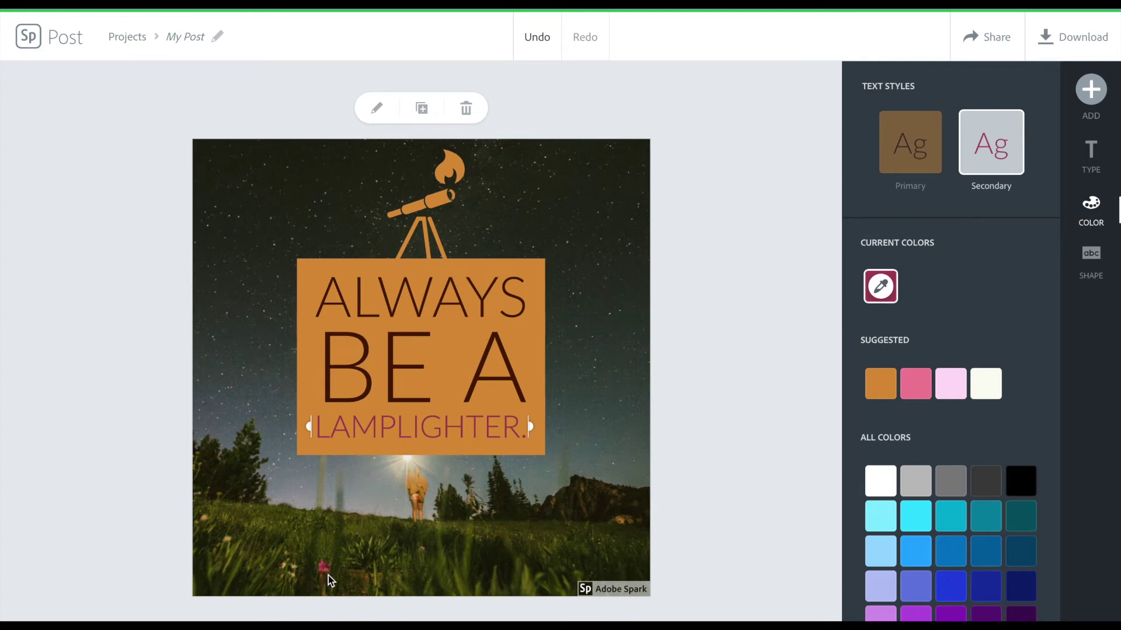
scroll(961, 428, down, 3)
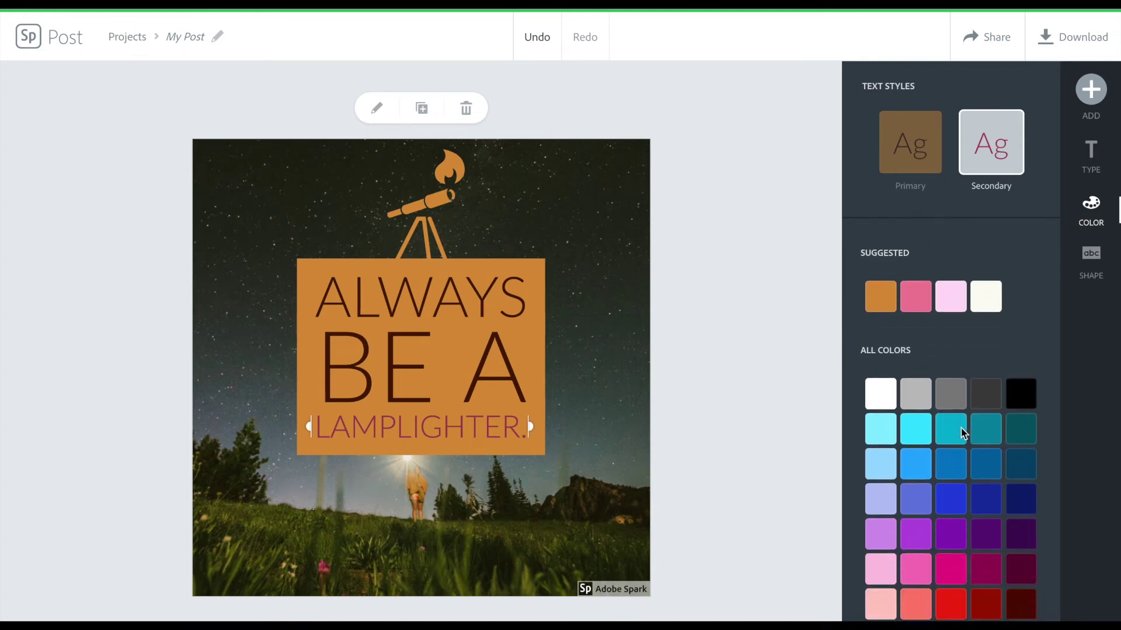
scroll(961, 432, down, 2)
scroll(963, 433, up, 5)
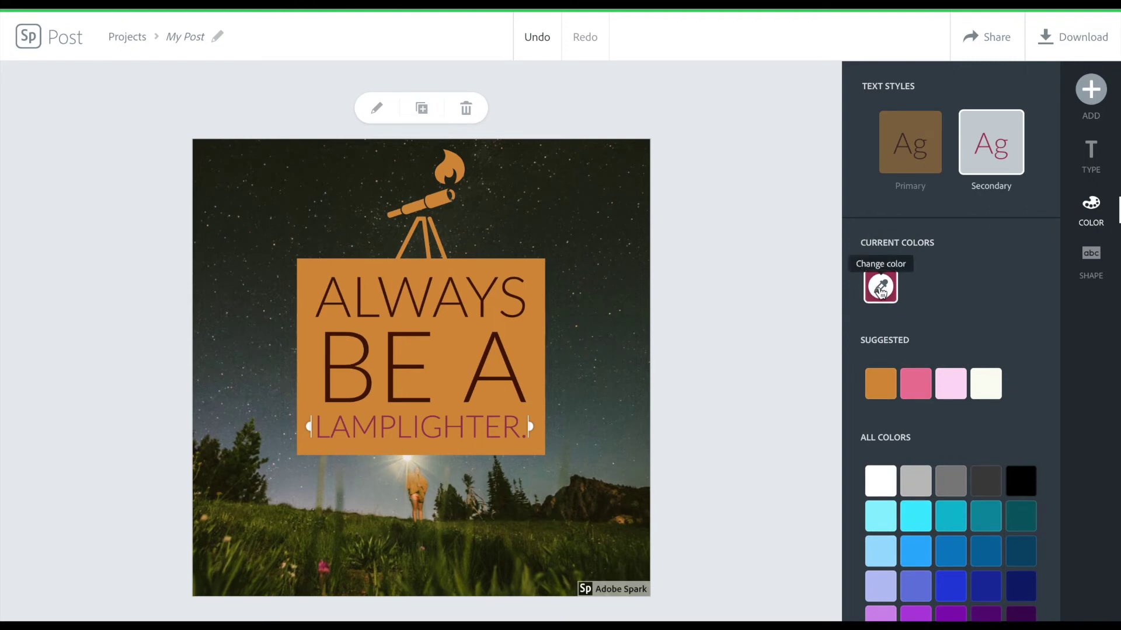
click(880, 290)
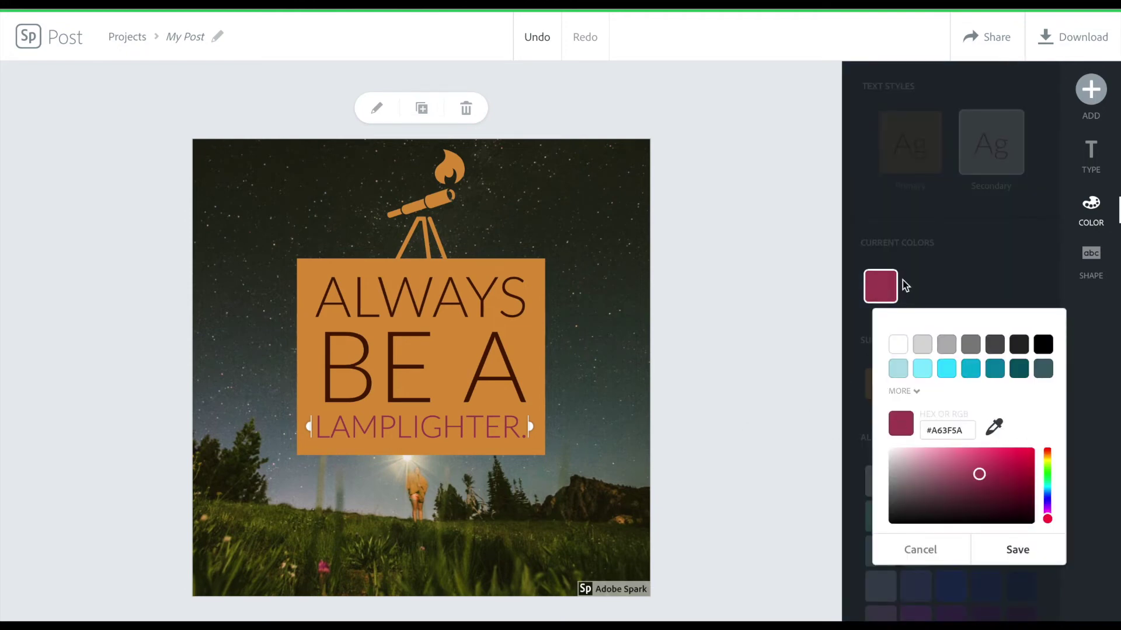
click(994, 429)
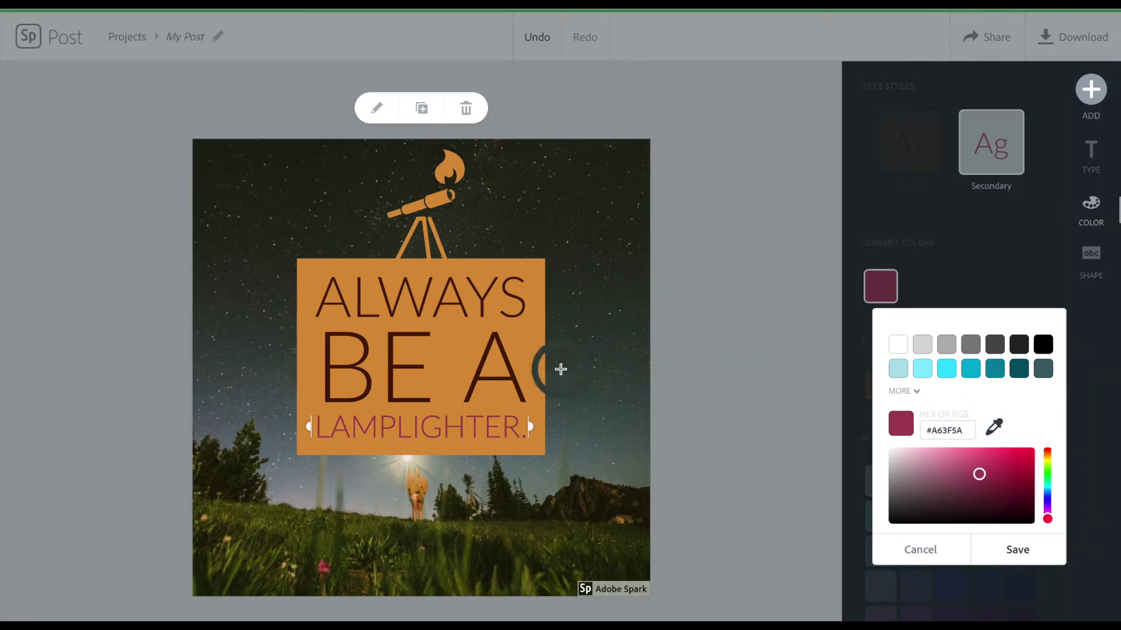
click(581, 445)
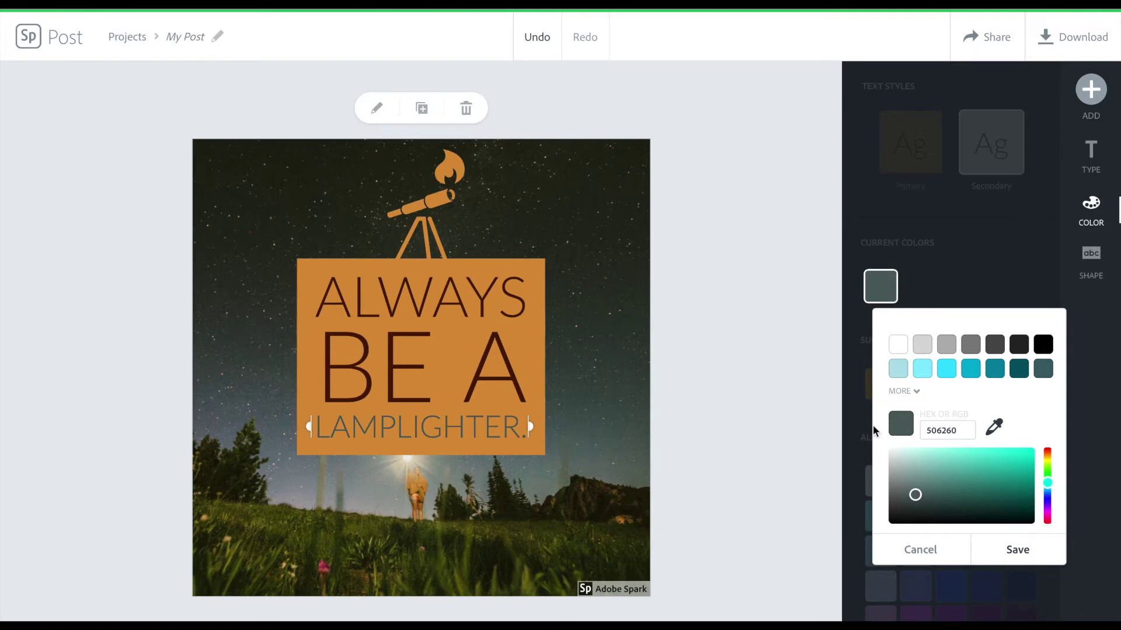
click(1017, 551)
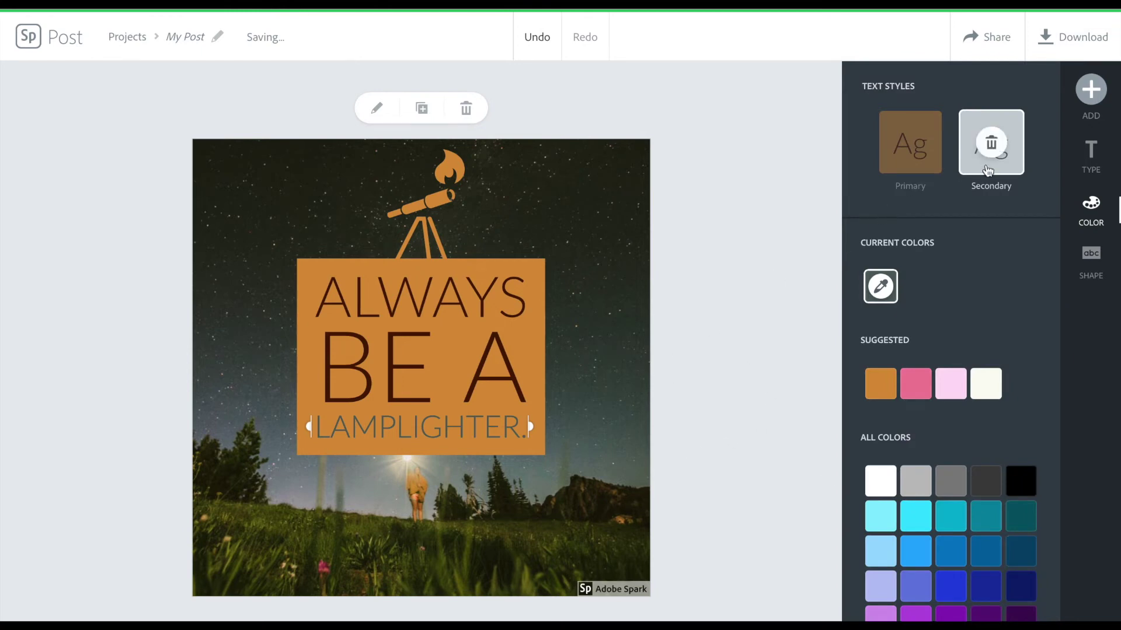
- Set the font of the secondary text style on "LAMPLIGHTER." to Wanderlust Shine
click(1096, 156)
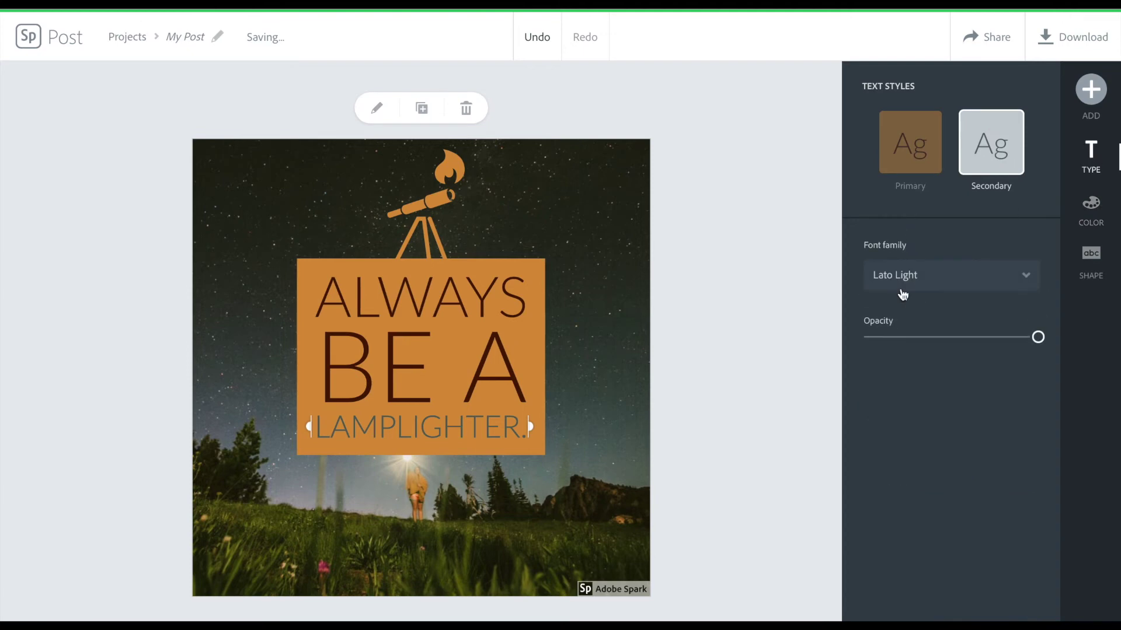
click(963, 275)
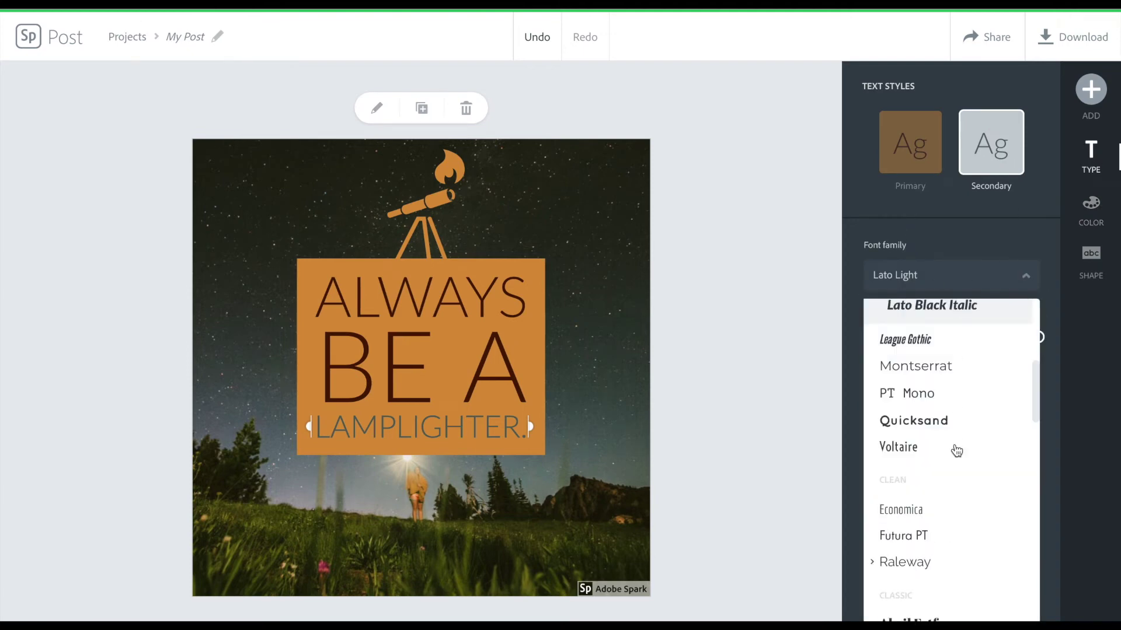
scroll(954, 451, down, 5)
scroll(956, 450, down, 4)
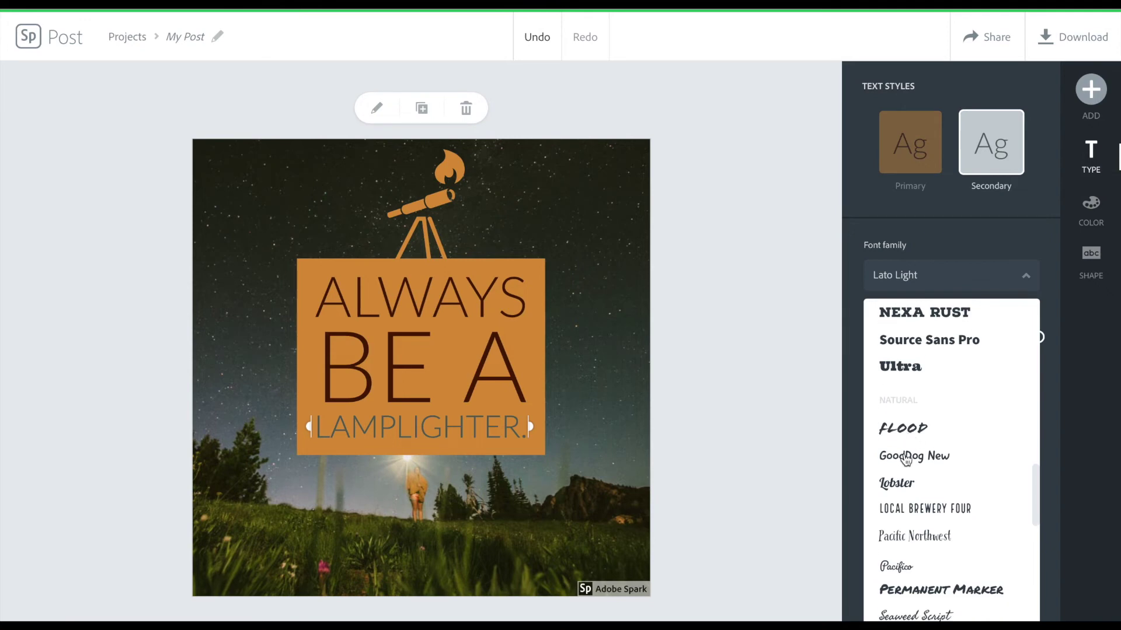
scroll(904, 531, down, 3)
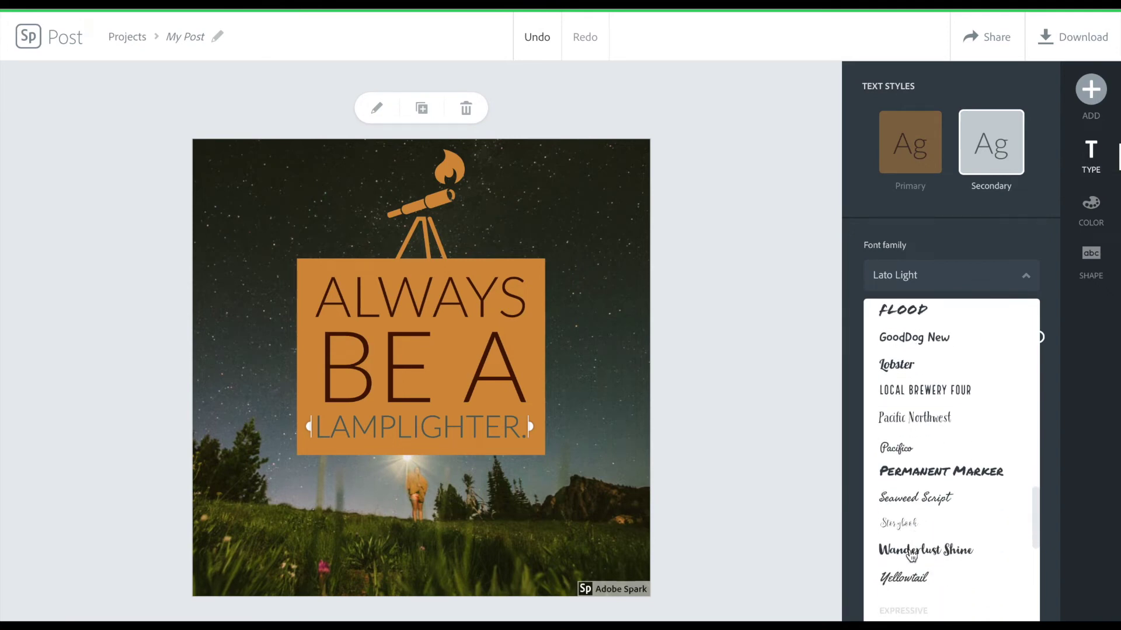
click(912, 556)
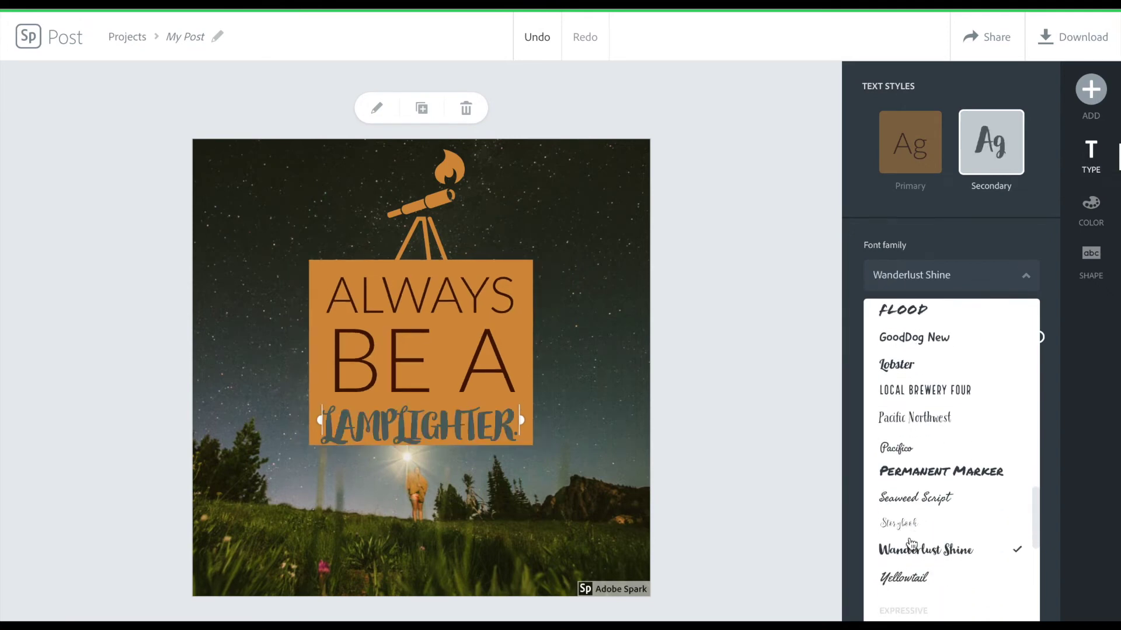
- Try Pacifico and Pacific Northwest as the font of the secondary text style on "LAMPLIGHTER."
click(899, 449)
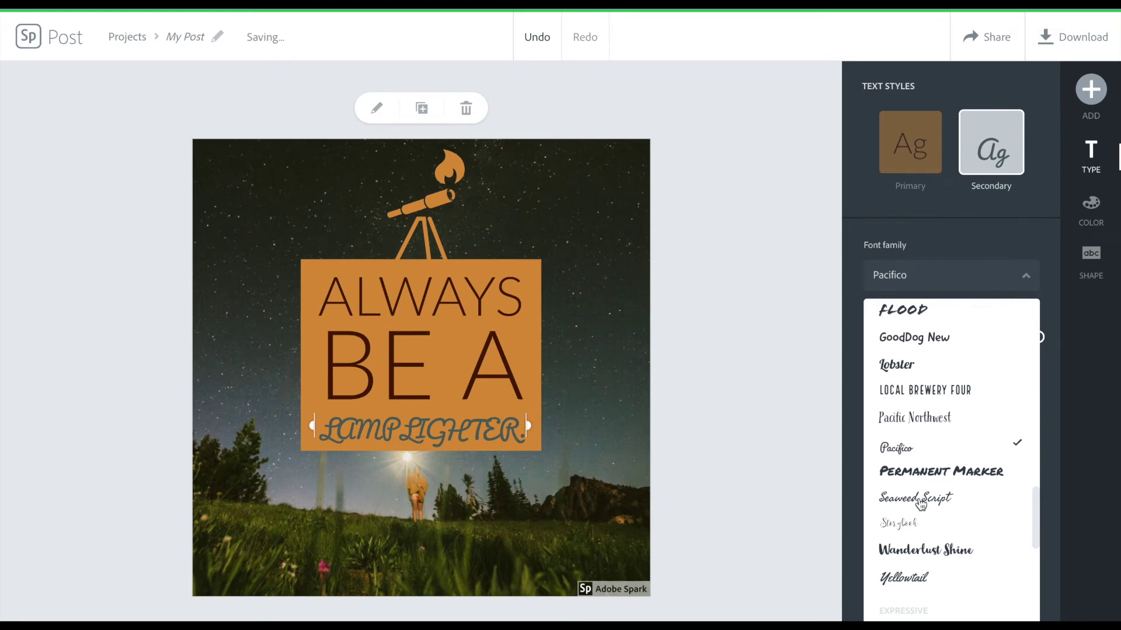
click(911, 425)
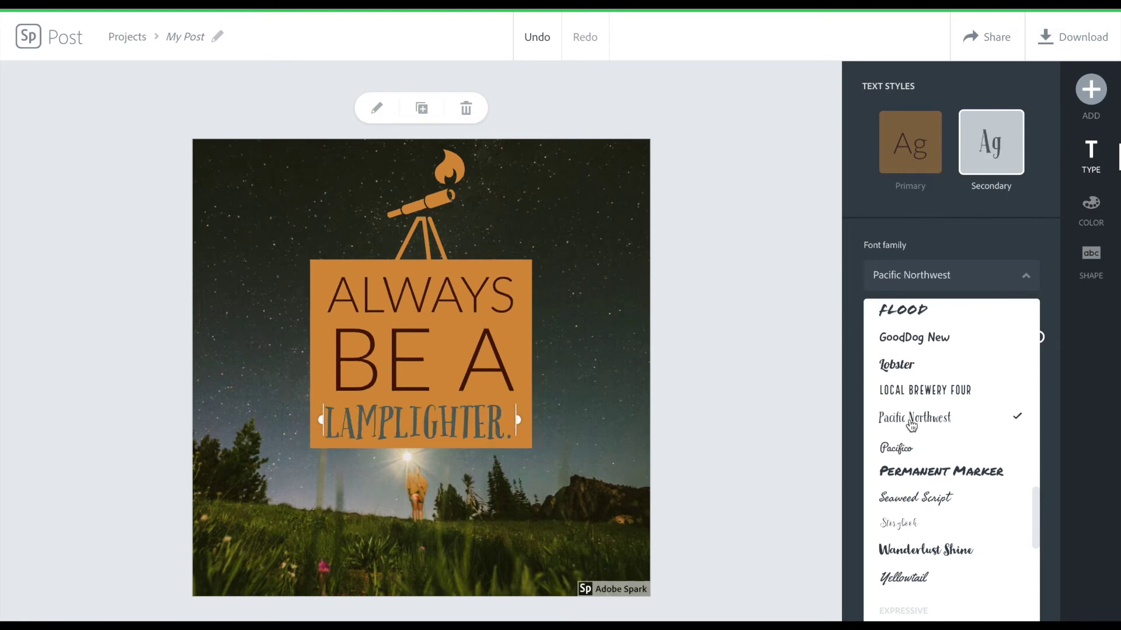
click(984, 248)
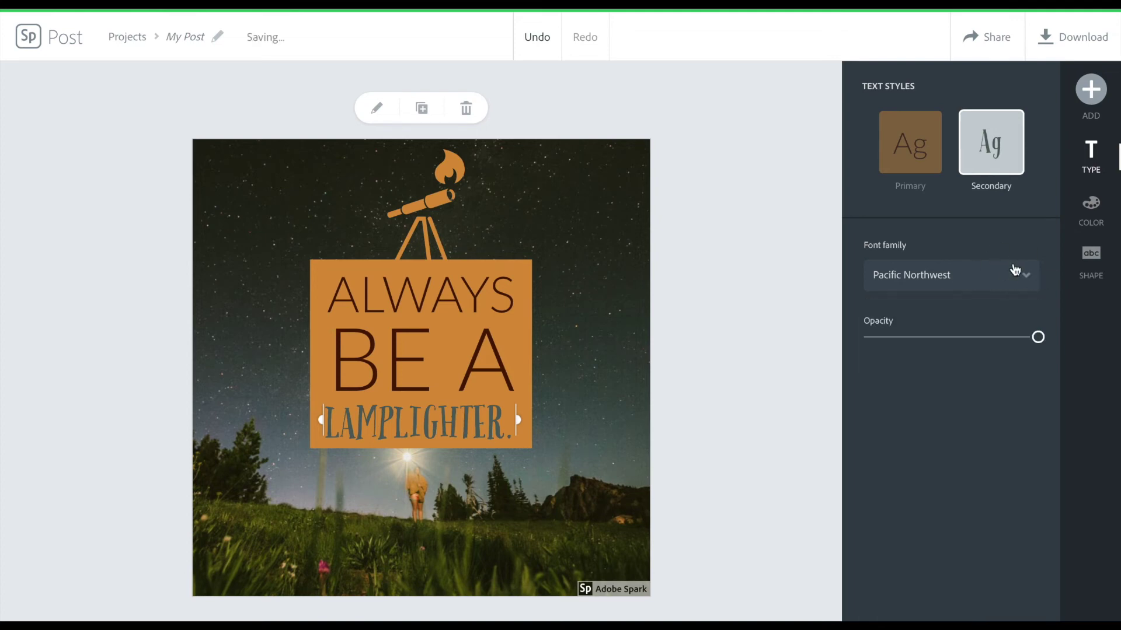
click(911, 153)
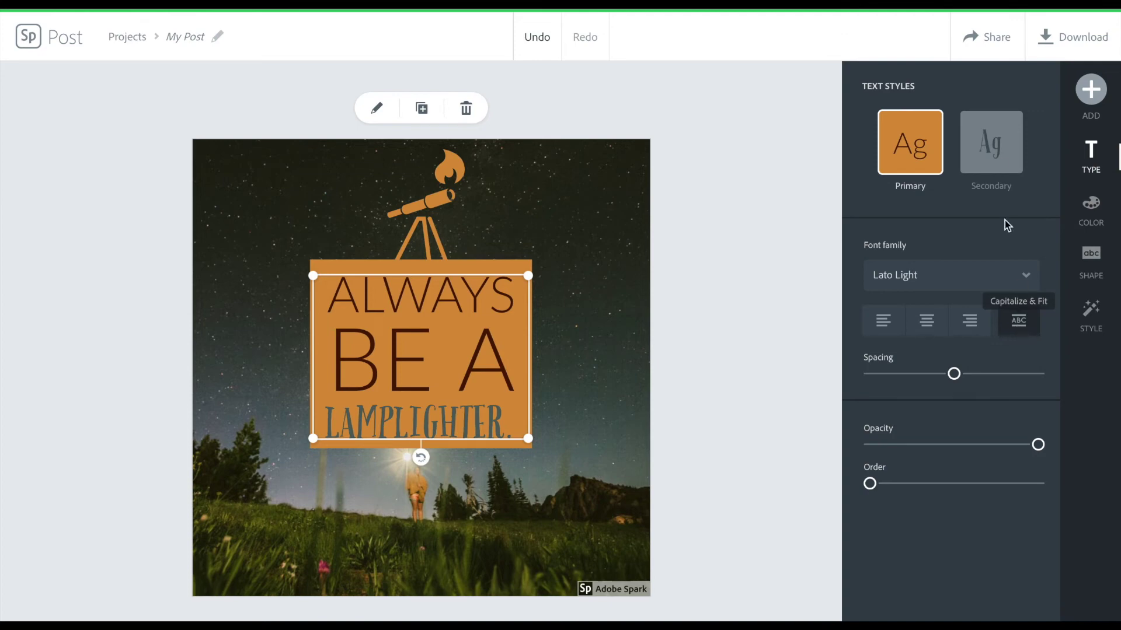
- Try Yellowtail, GoodDog New, Lobster, Ultra and Nexa Rust as the font of the secondary text style
click(991, 143)
click(978, 284)
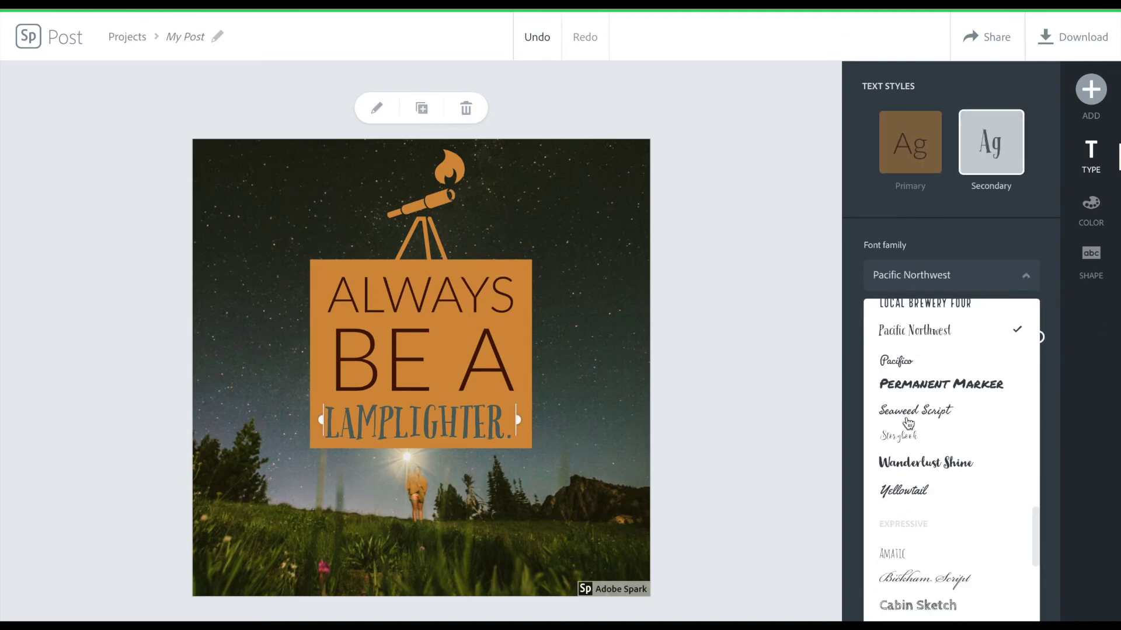
click(907, 494)
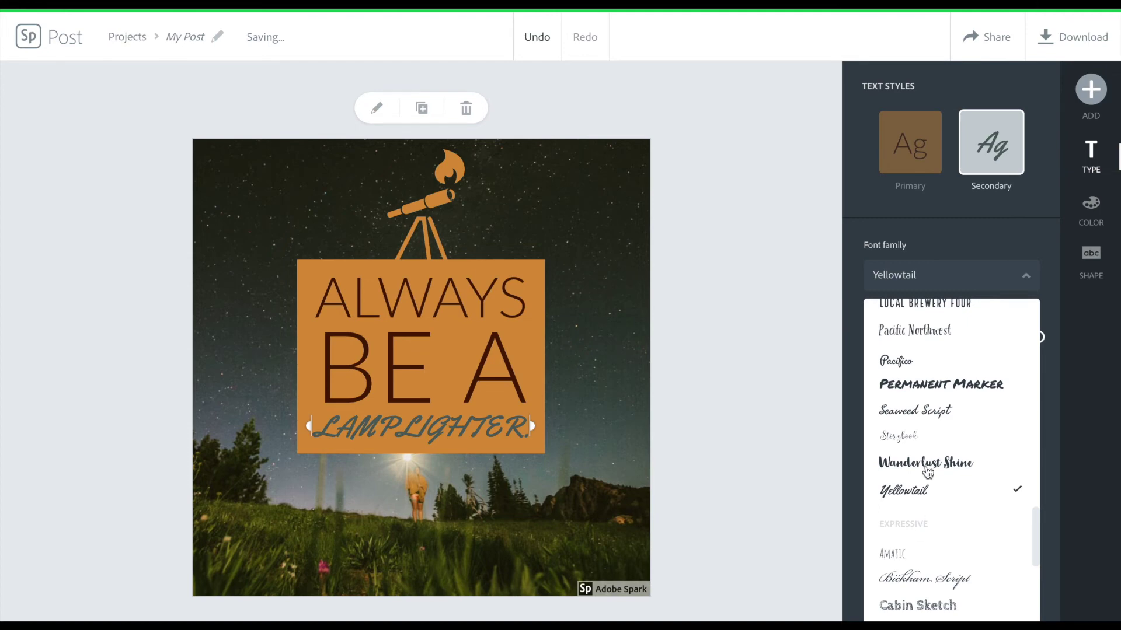
scroll(928, 473, up, 3)
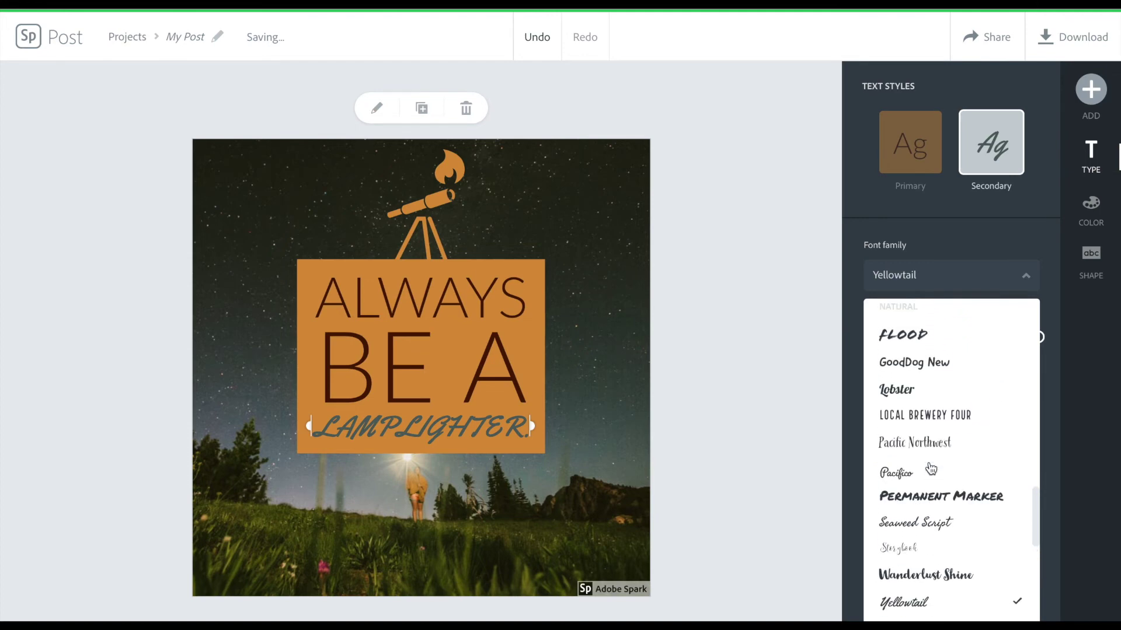
click(921, 364)
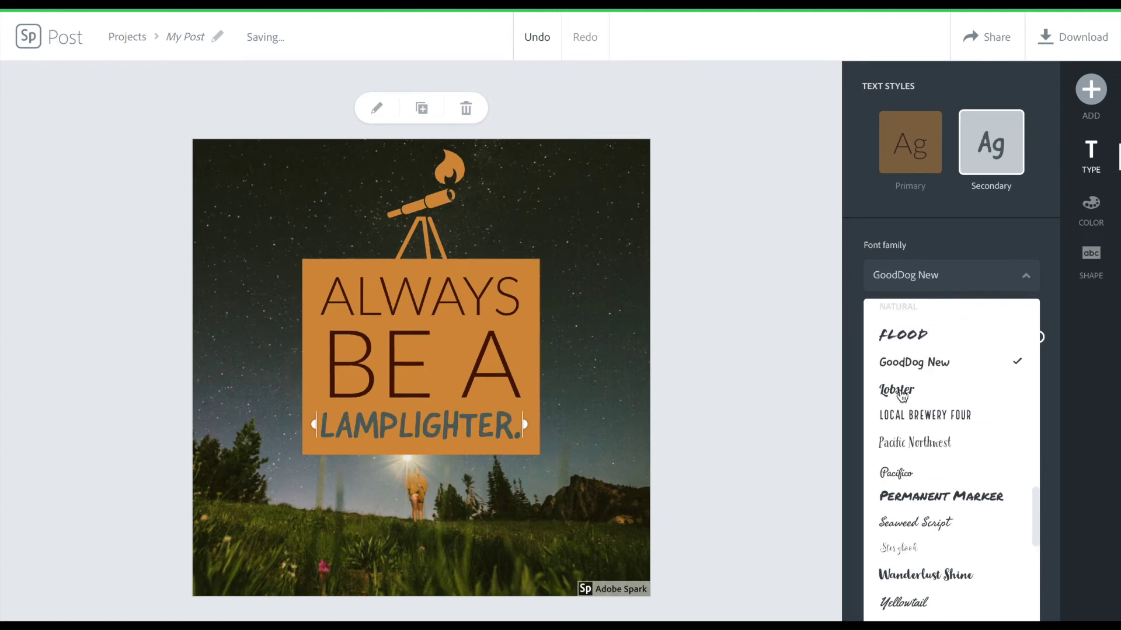
click(901, 390)
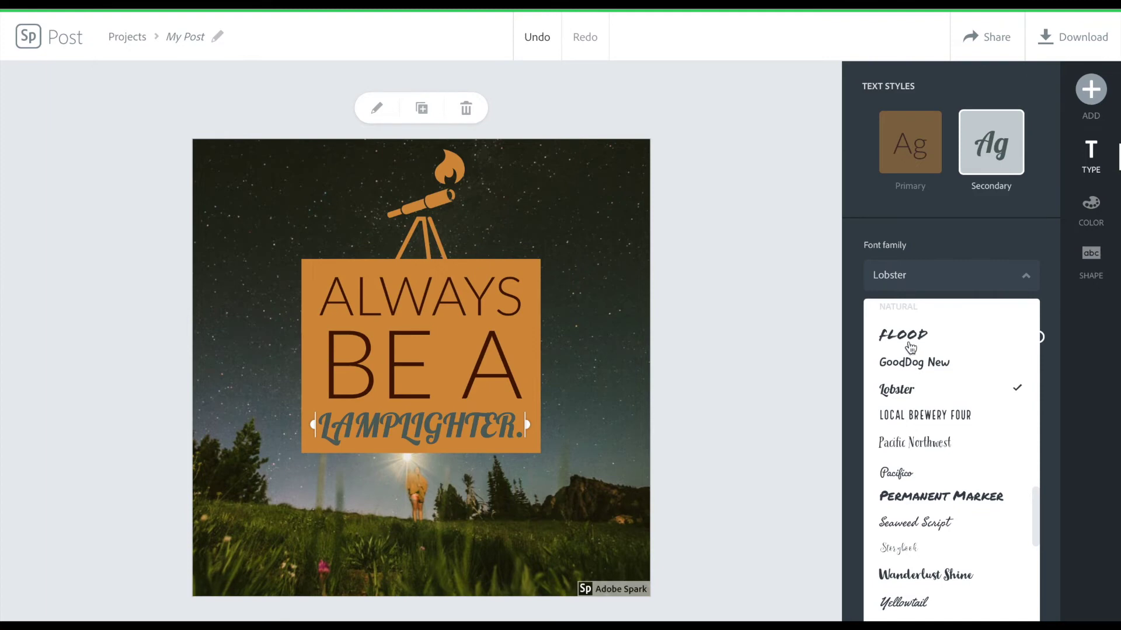
scroll(912, 409, up, 3)
click(912, 408)
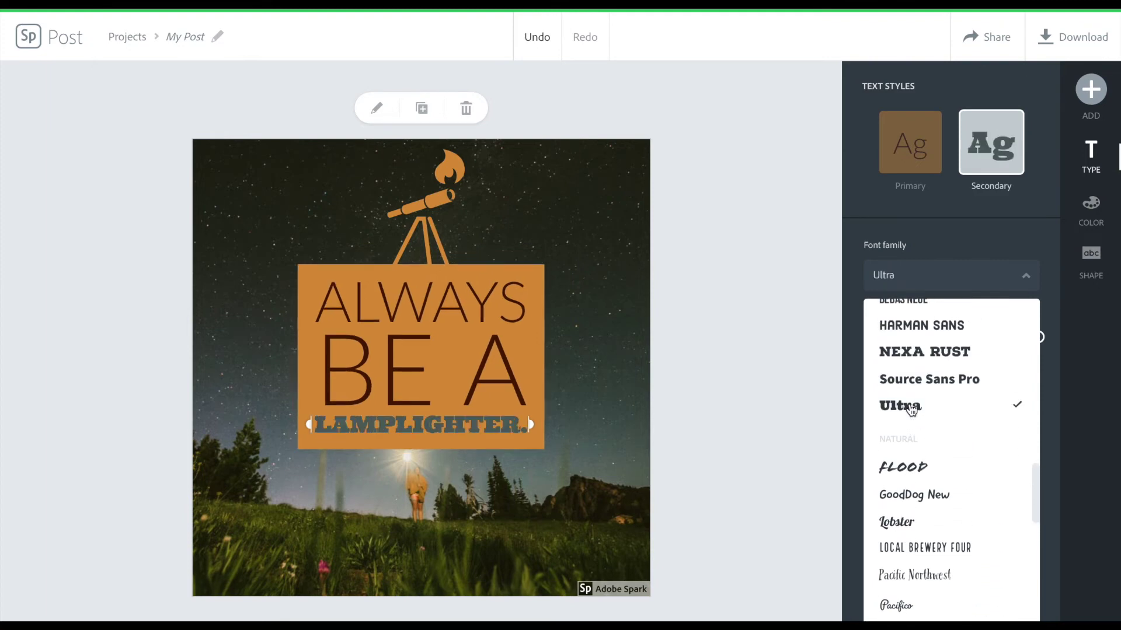
click(918, 353)
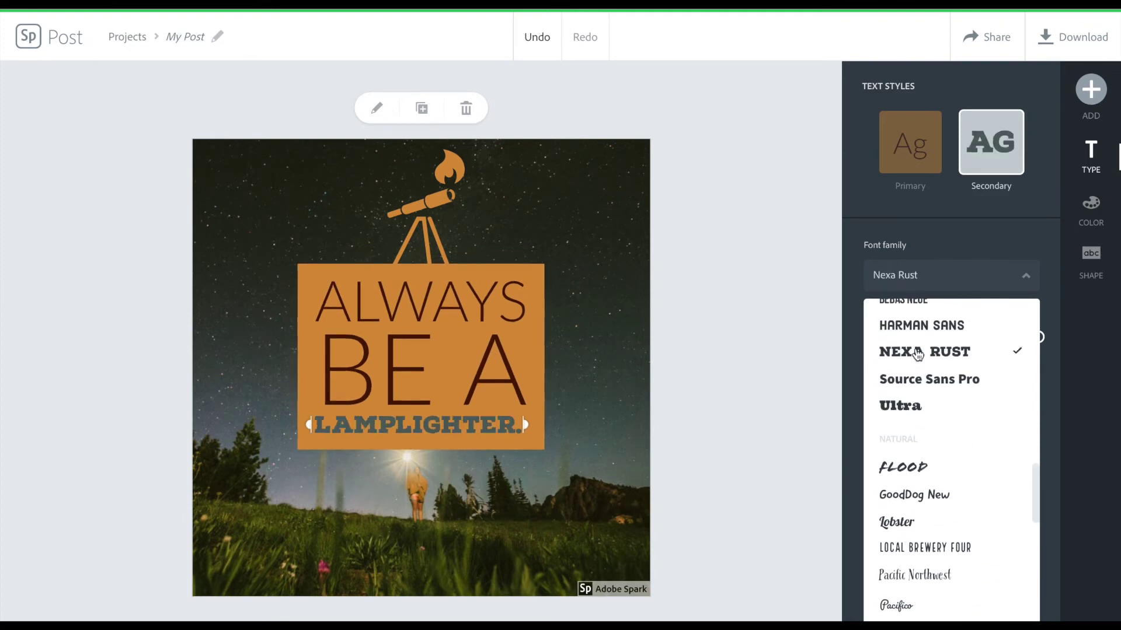
- Set the font of the secondary text style on "LAMPLIGHTER." to GoodDog New and deselect the quote
scroll(909, 470, down, 8)
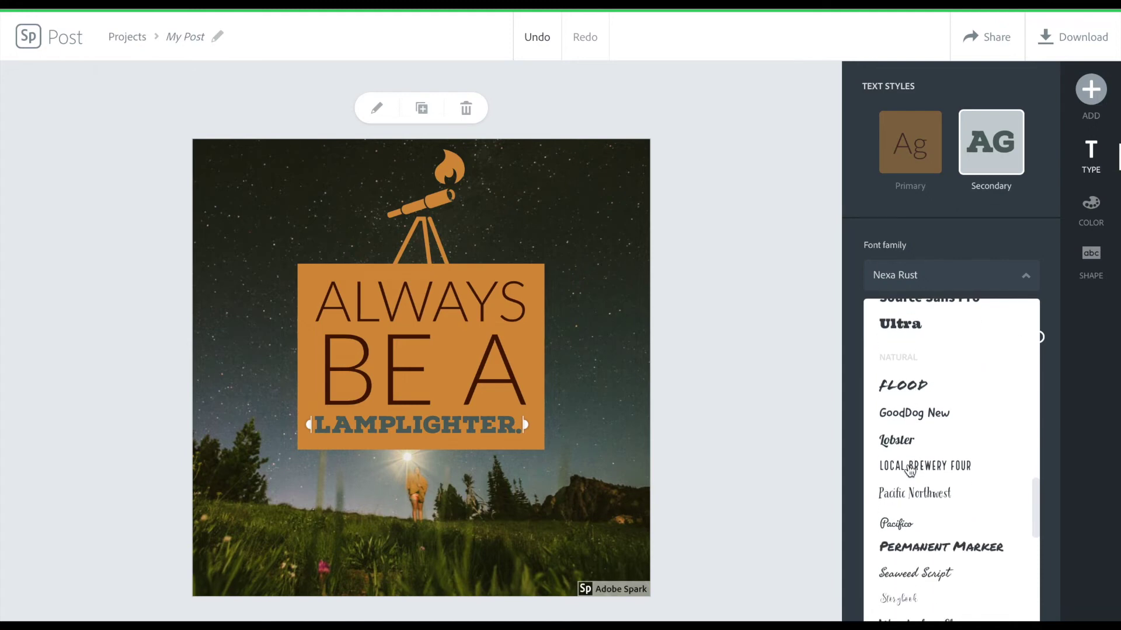
scroll(934, 471, down, 6)
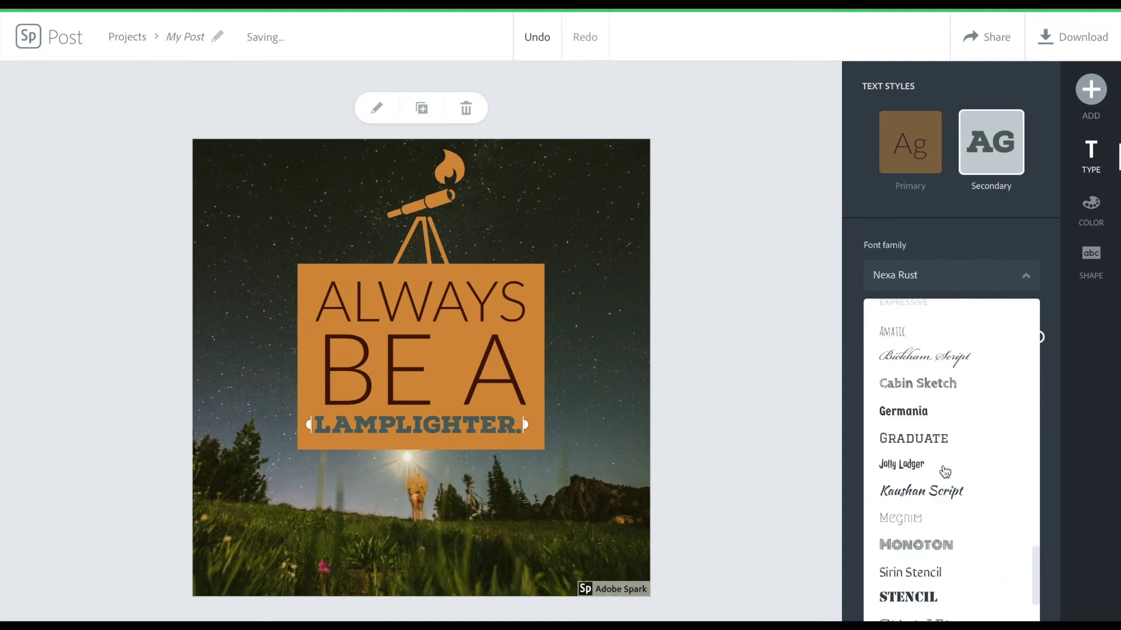
scroll(944, 472, up, 8)
scroll(944, 470, up, 6)
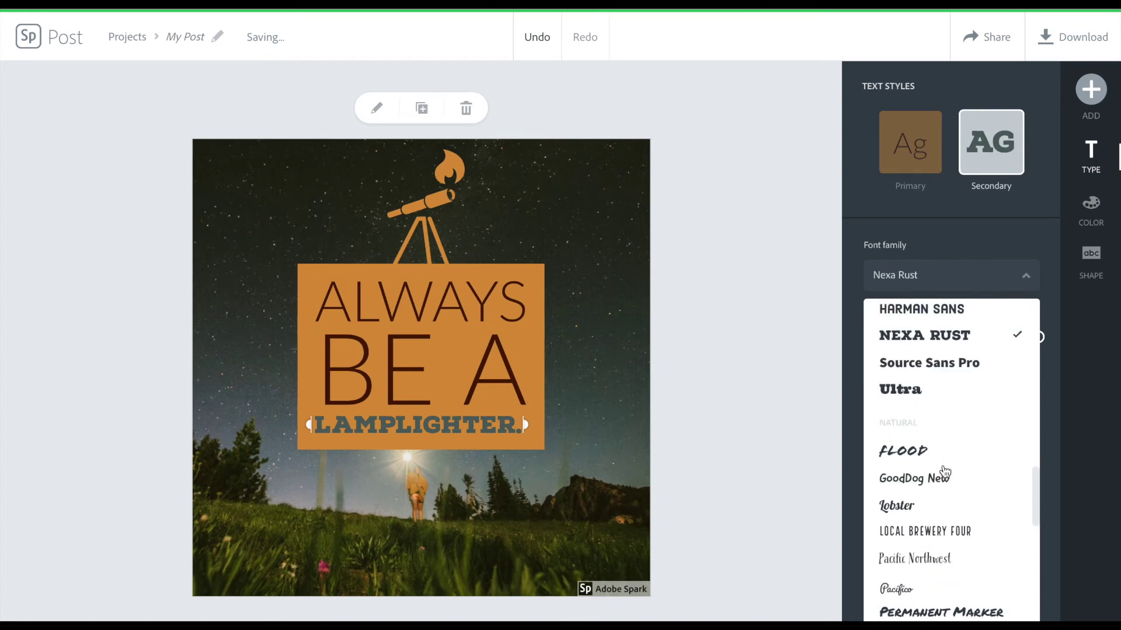
click(922, 510)
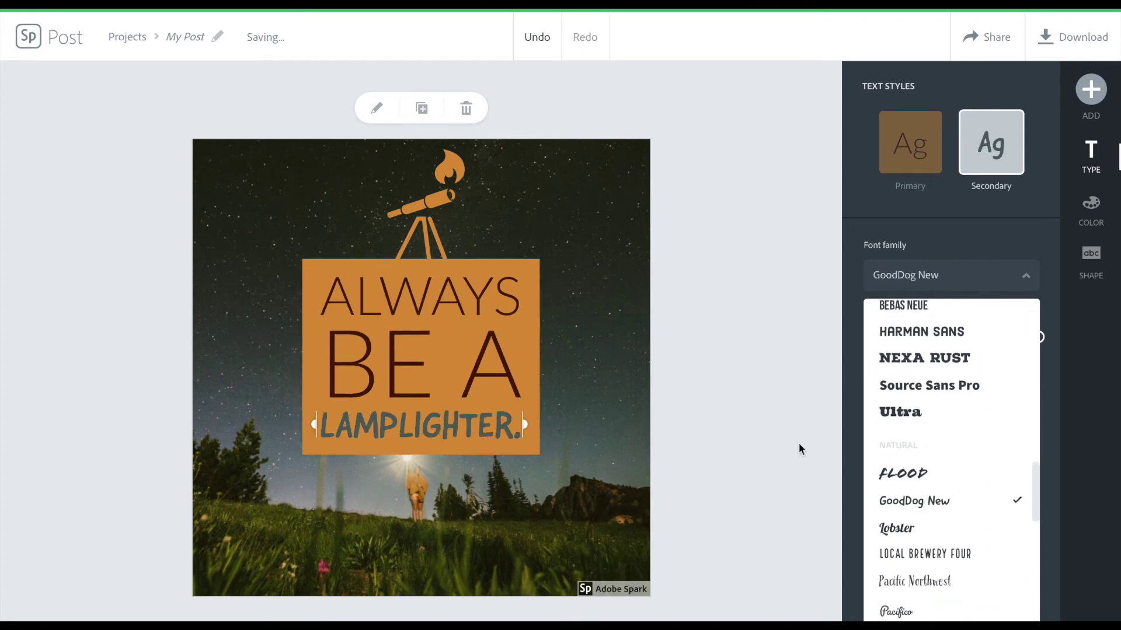
click(607, 422)
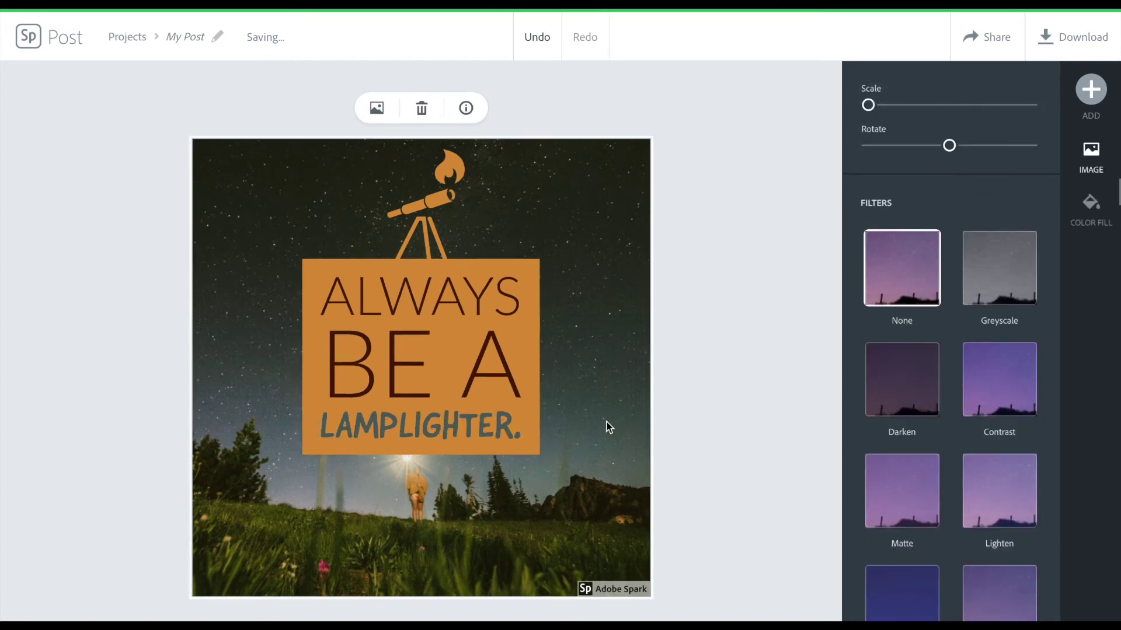
click(424, 223)
click(657, 309)
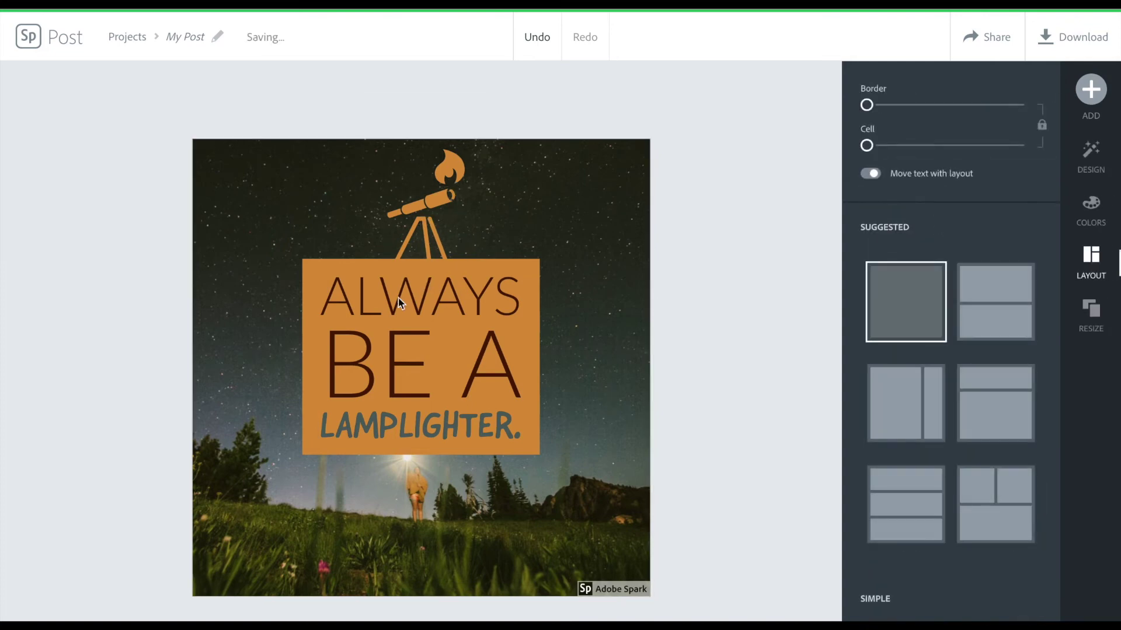
- Try centre, right and left alignment on the whole quote, returning it to Capitalize & Fit
click(393, 295)
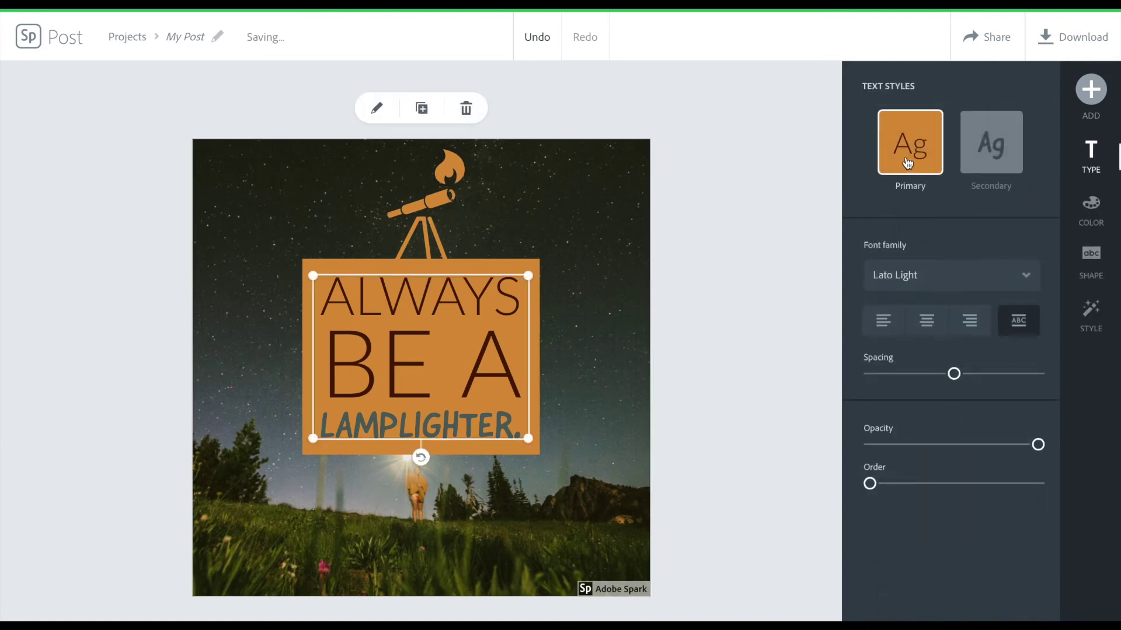
click(926, 324)
click(969, 321)
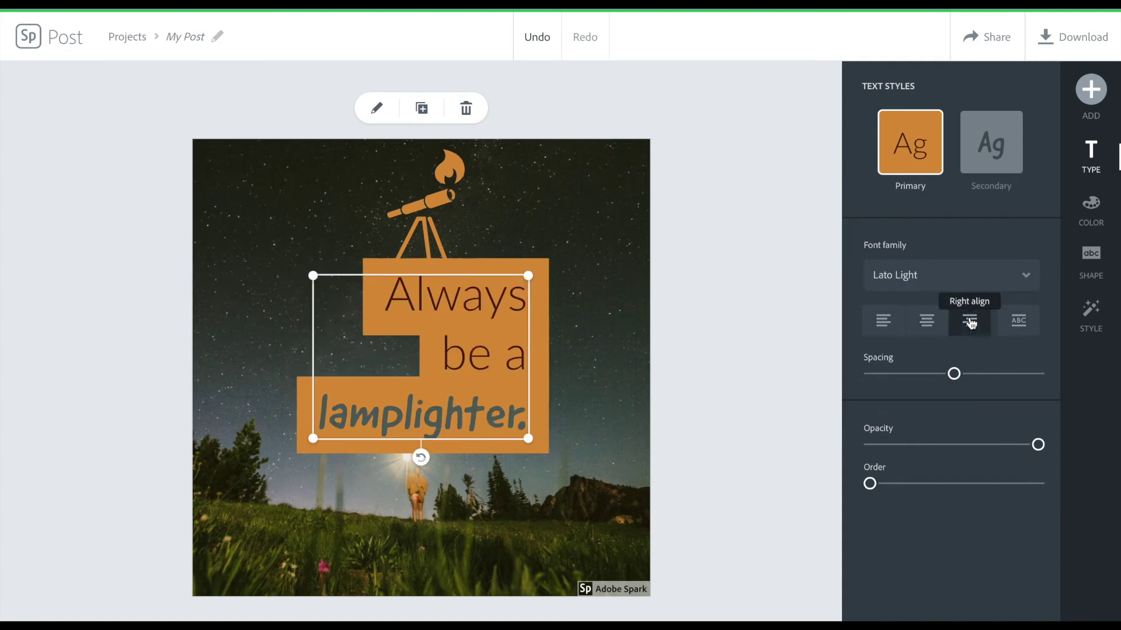
click(894, 326)
click(926, 325)
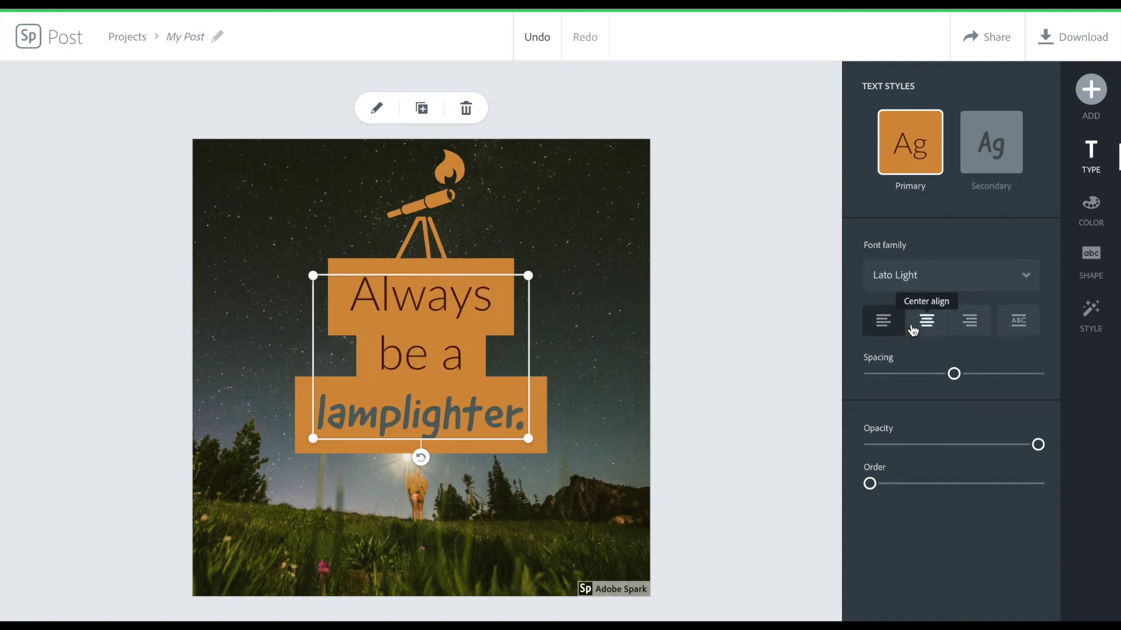
click(1019, 327)
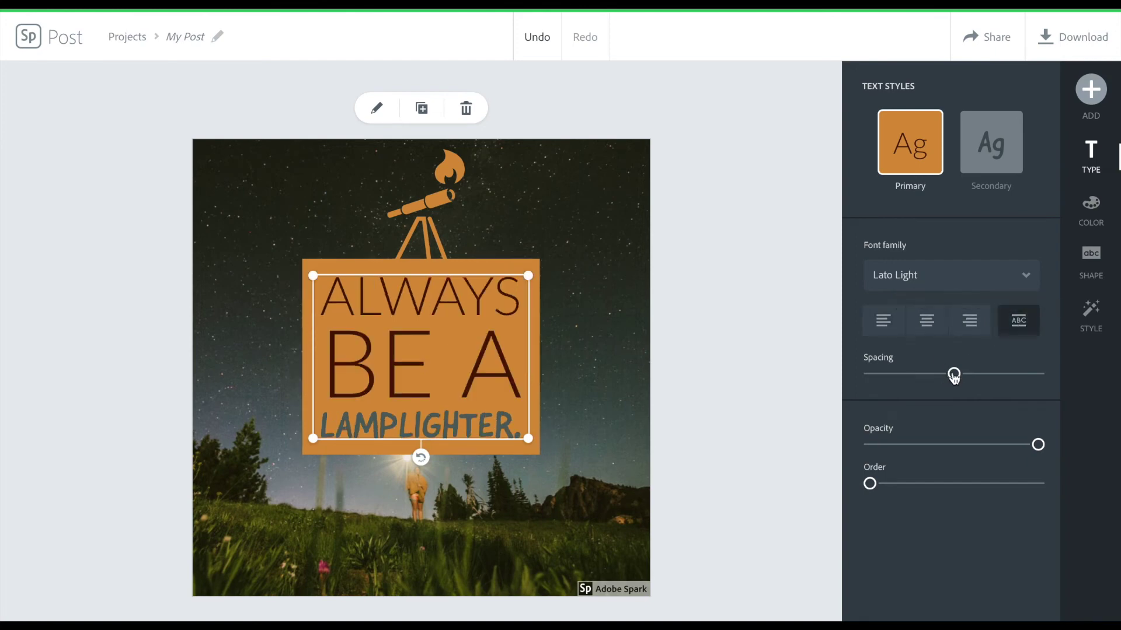
- Set the spacing of the quote's text to 0.38
mouse_move(955, 378)
mouse_down()
mouse_move(920, 376)
mouse_move(983, 379)
mouse_move(905, 378)
mouse_move(933, 377)
mouse_up()
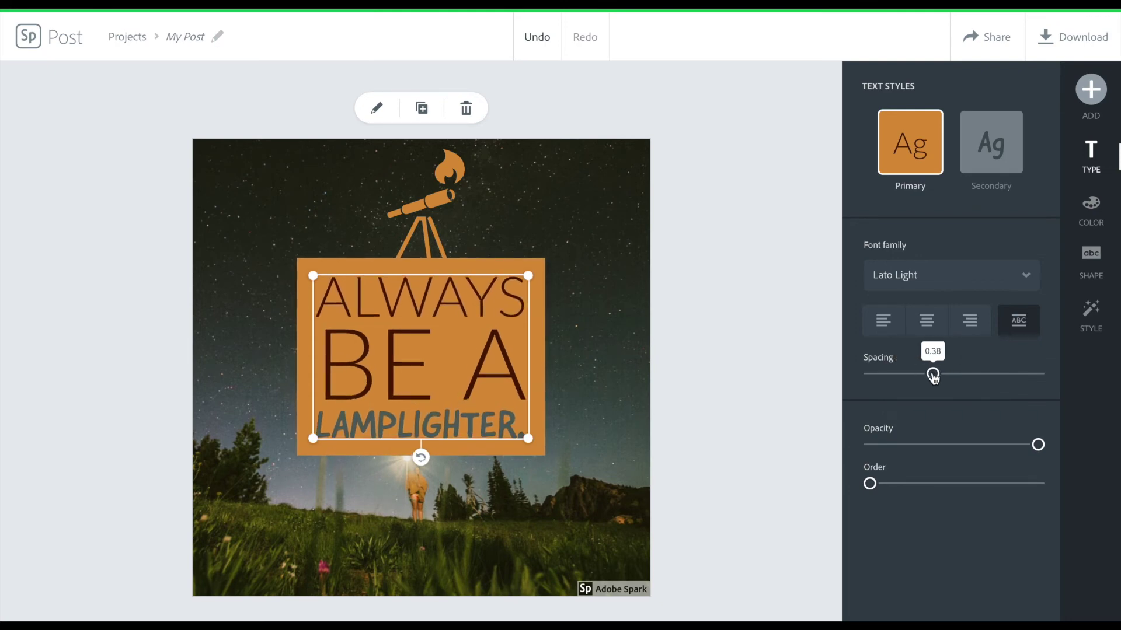
drag(1036, 446, 1072, 440)
click(870, 485)
drag(939, 491, 864, 488)
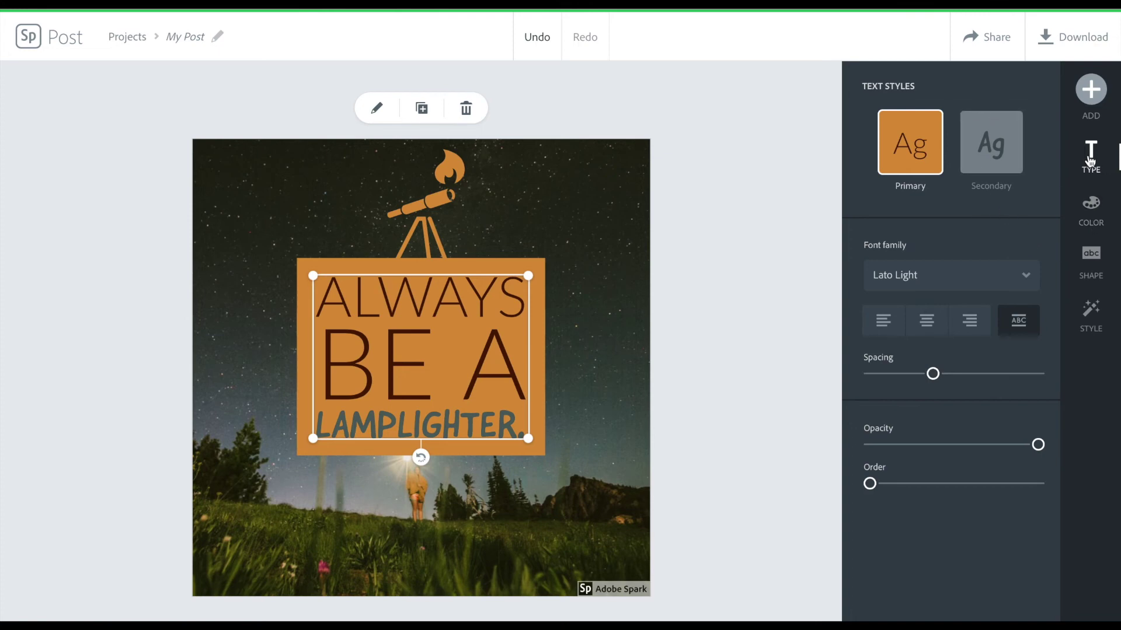
- Try swapping the text and backing colours of the quote's primary style, and swap them back
click(1095, 208)
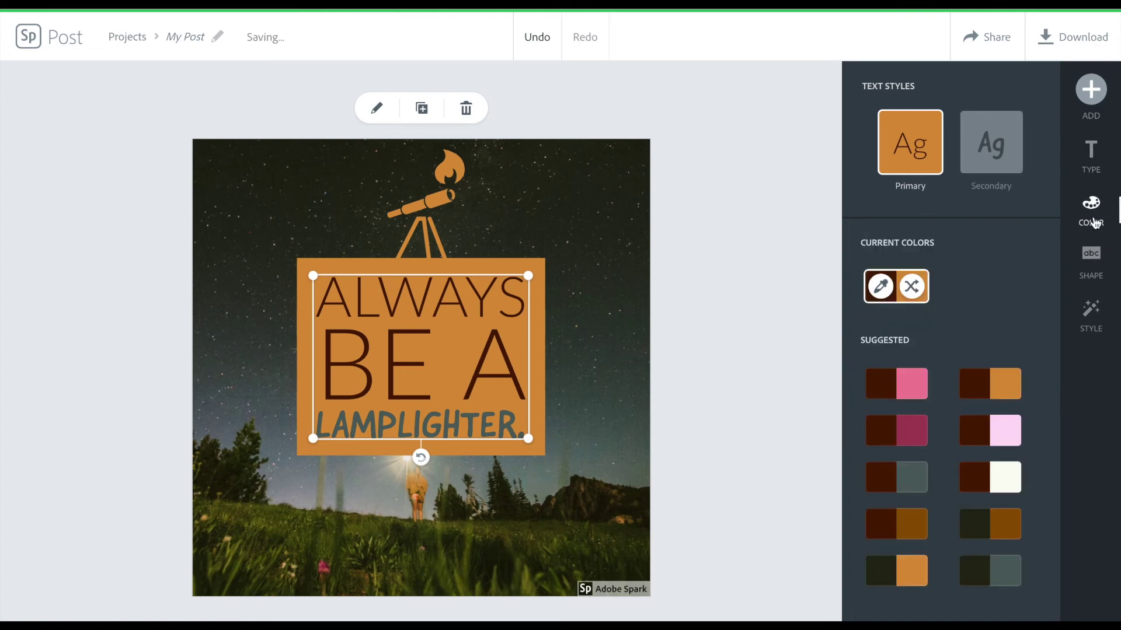
click(912, 287)
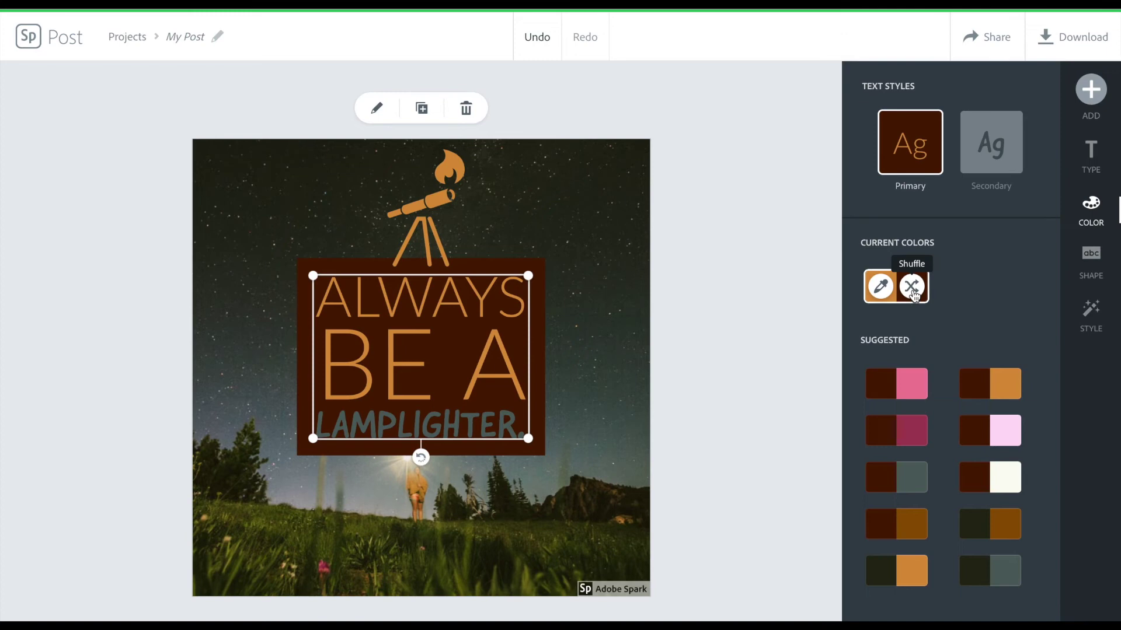
click(913, 292)
scroll(991, 450, down, 4)
scroll(991, 450, up, 5)
- Try brown 6C2400 for the quote's text and the suggested brown-and-pink colour pair, discarding both changes
click(877, 255)
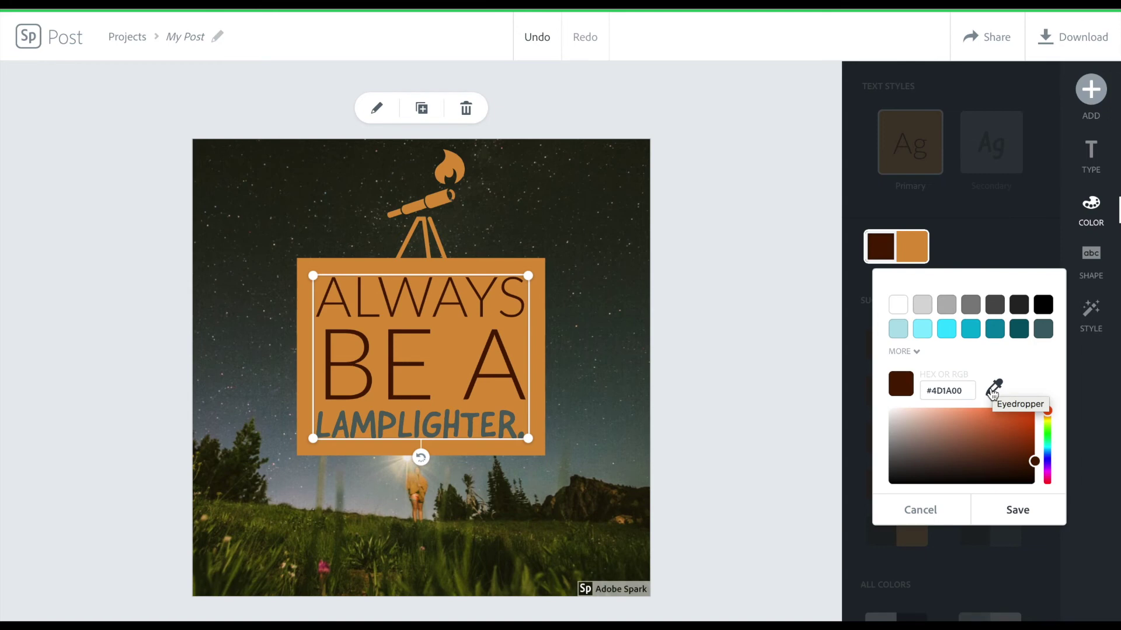
mouse_move(1034, 461)
mouse_down()
mouse_move(991, 443)
mouse_move(1033, 455)
mouse_move(1034, 426)
mouse_move(1034, 473)
mouse_move(1035, 453)
mouse_up()
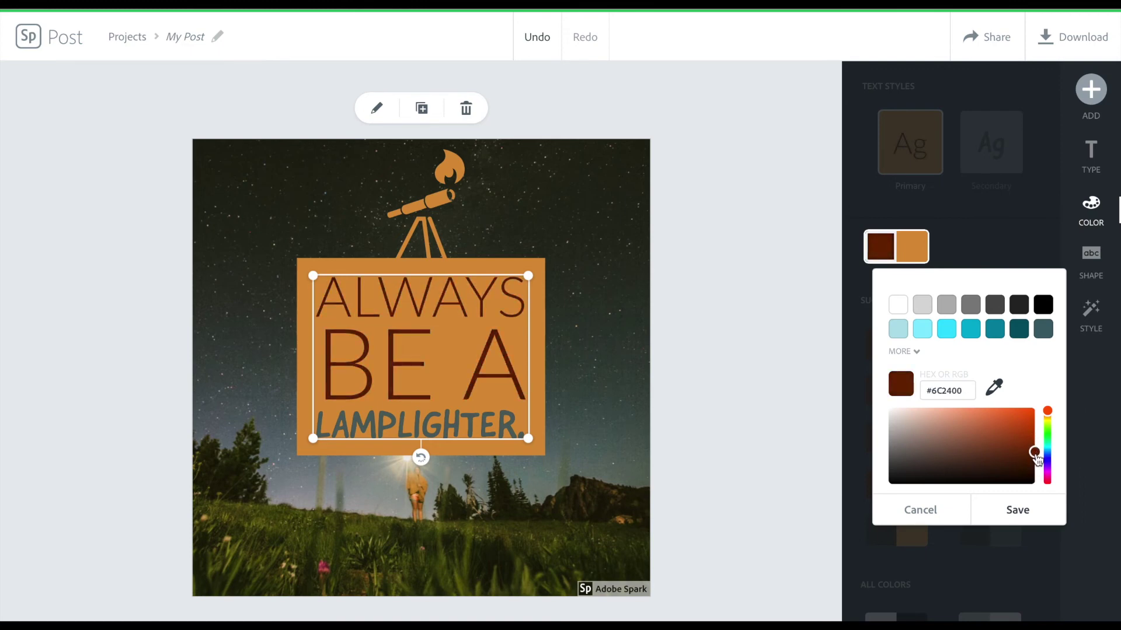
click(940, 512)
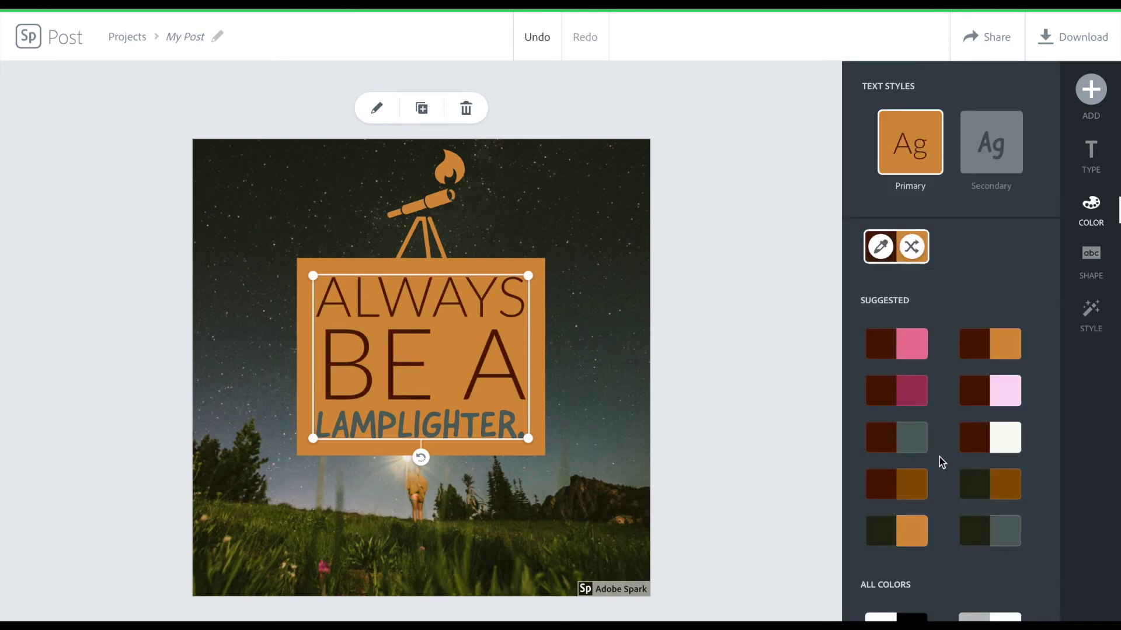
click(898, 347)
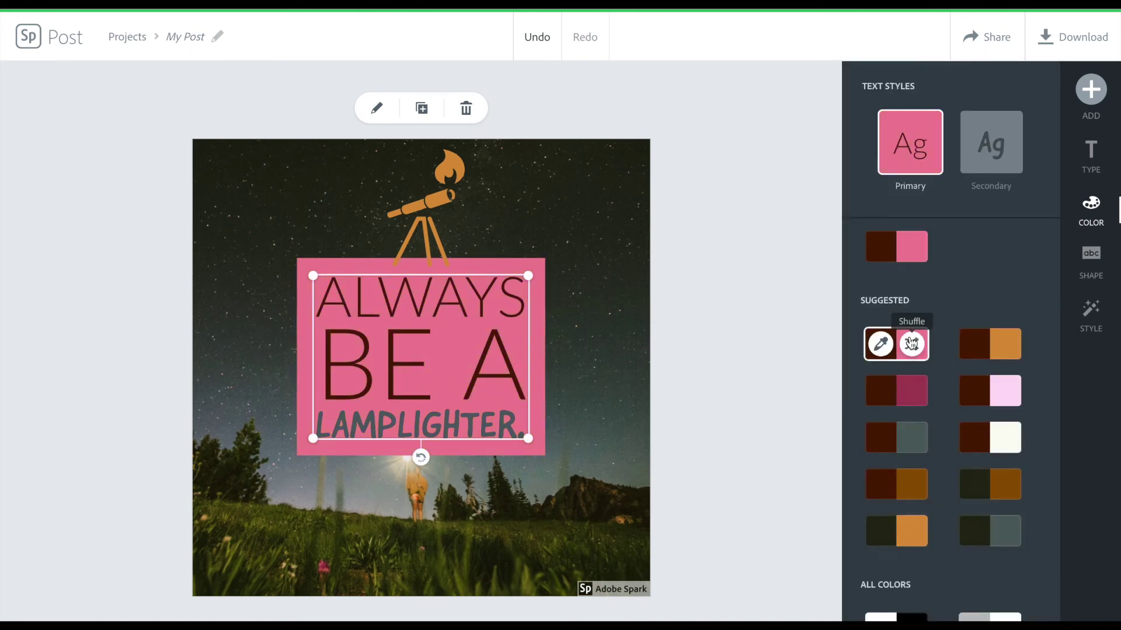
click(535, 39)
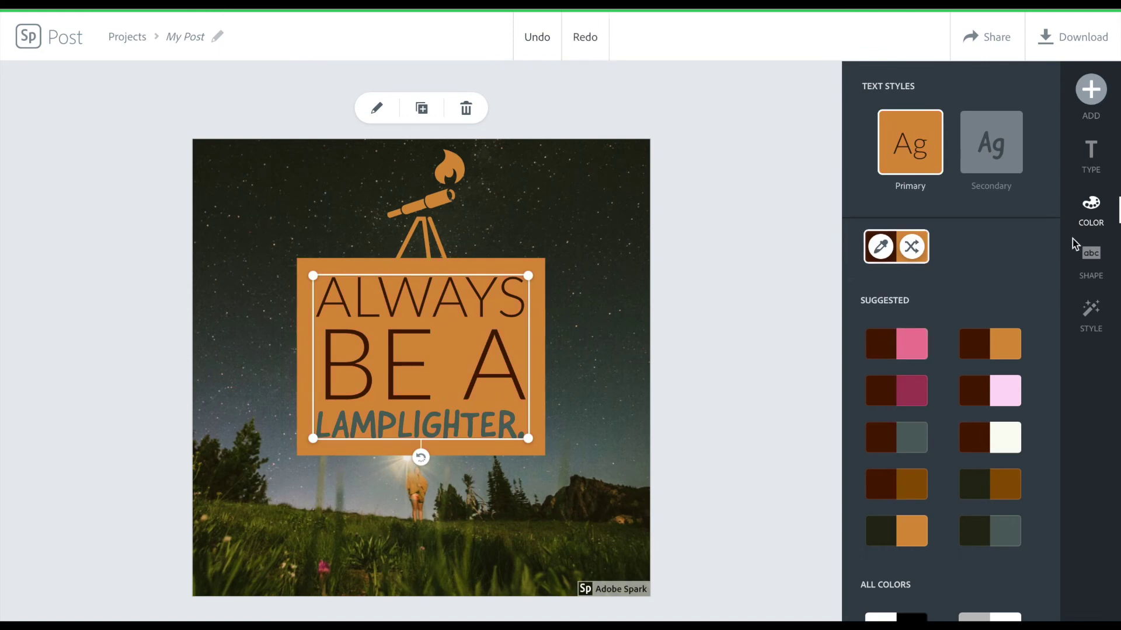
- Try other backing shapes behind the quote, choosing the circle with a double inner ring, and set its padding to 0
click(1091, 260)
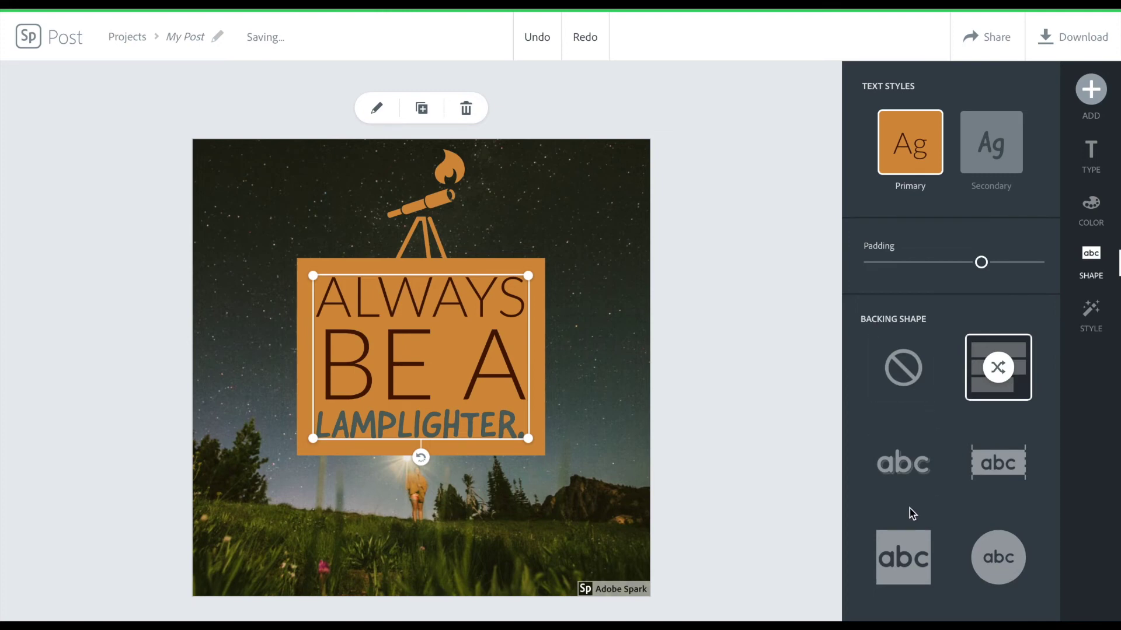
scroll(909, 509, down, 2)
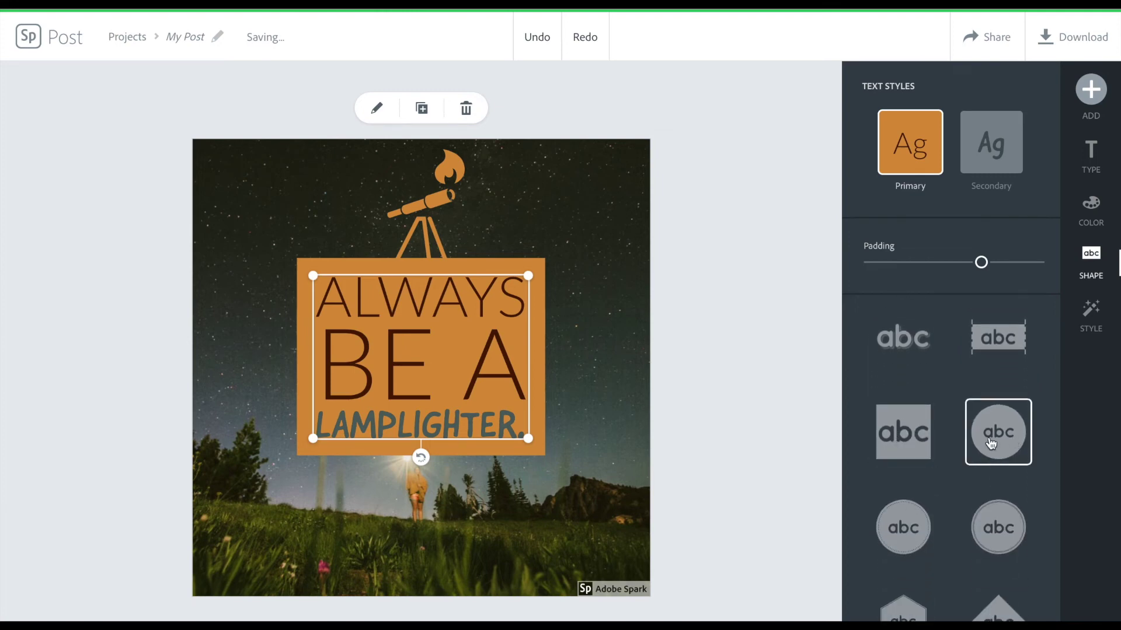
click(988, 441)
click(903, 434)
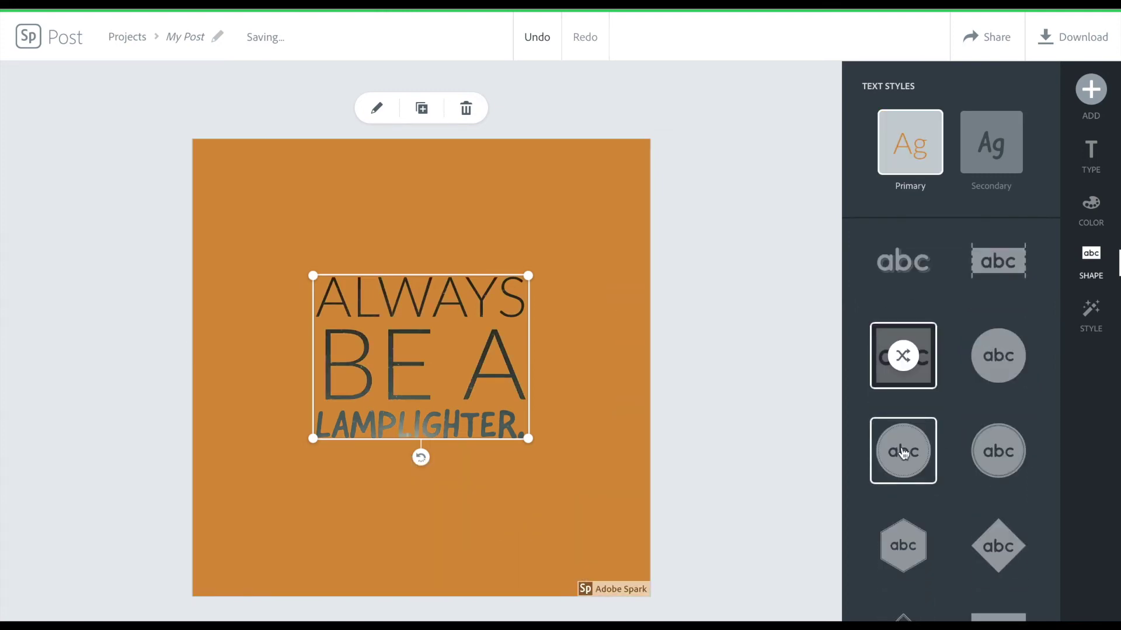
click(905, 546)
click(998, 532)
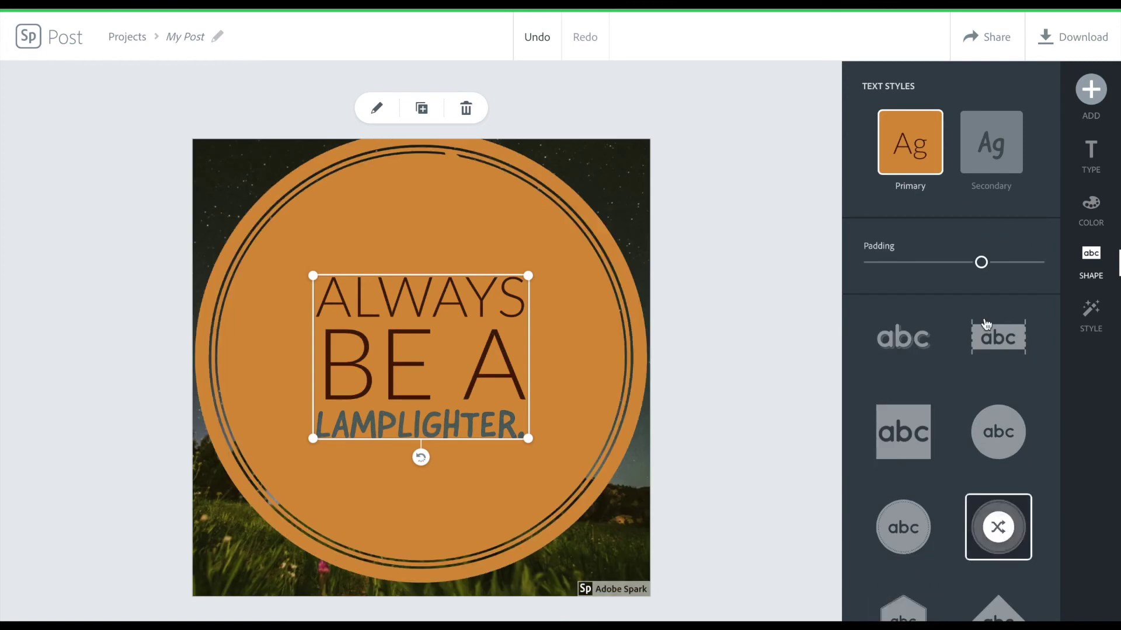
drag(982, 263, 838, 261)
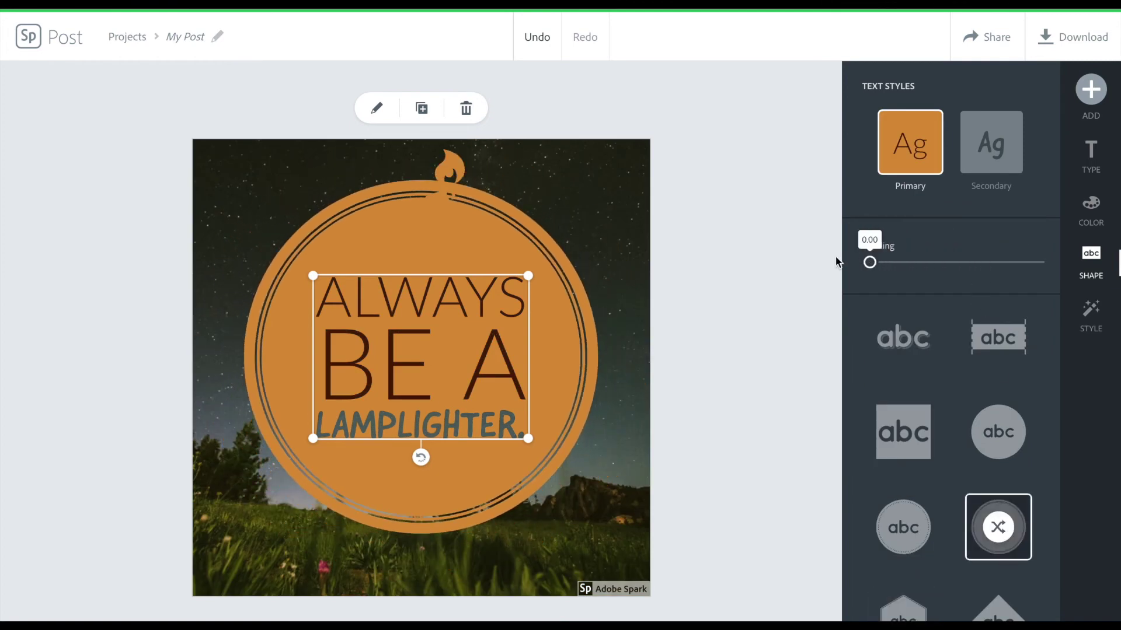
- Try the double-outlined diamond and the plain square as backing shapes behind the quote
scroll(960, 566, down, 3)
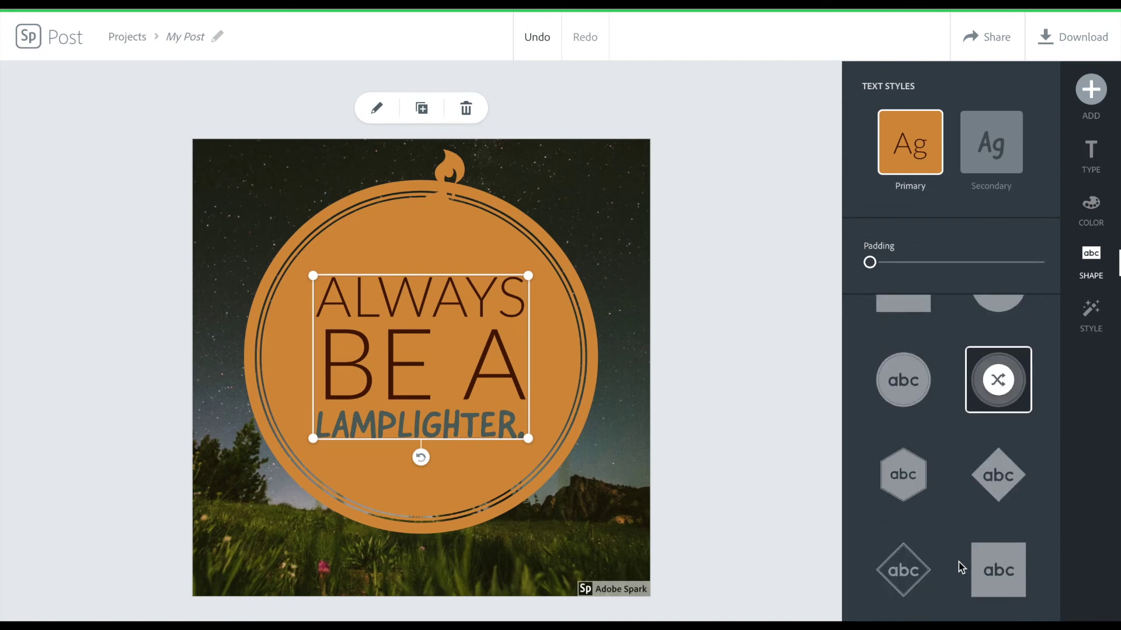
click(903, 572)
click(995, 591)
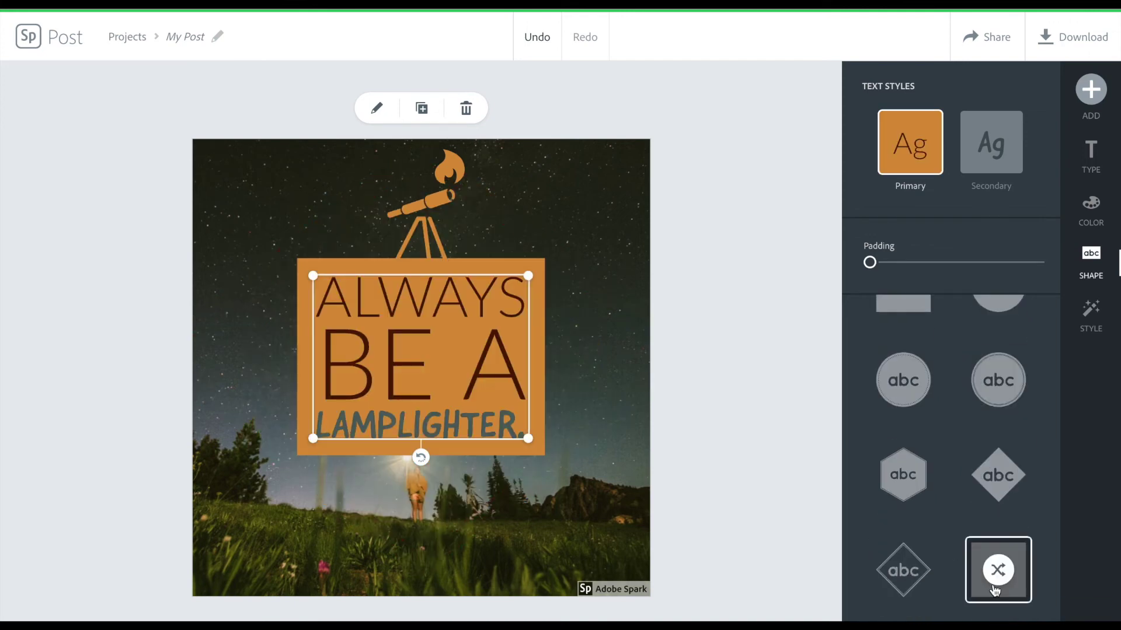
click(908, 589)
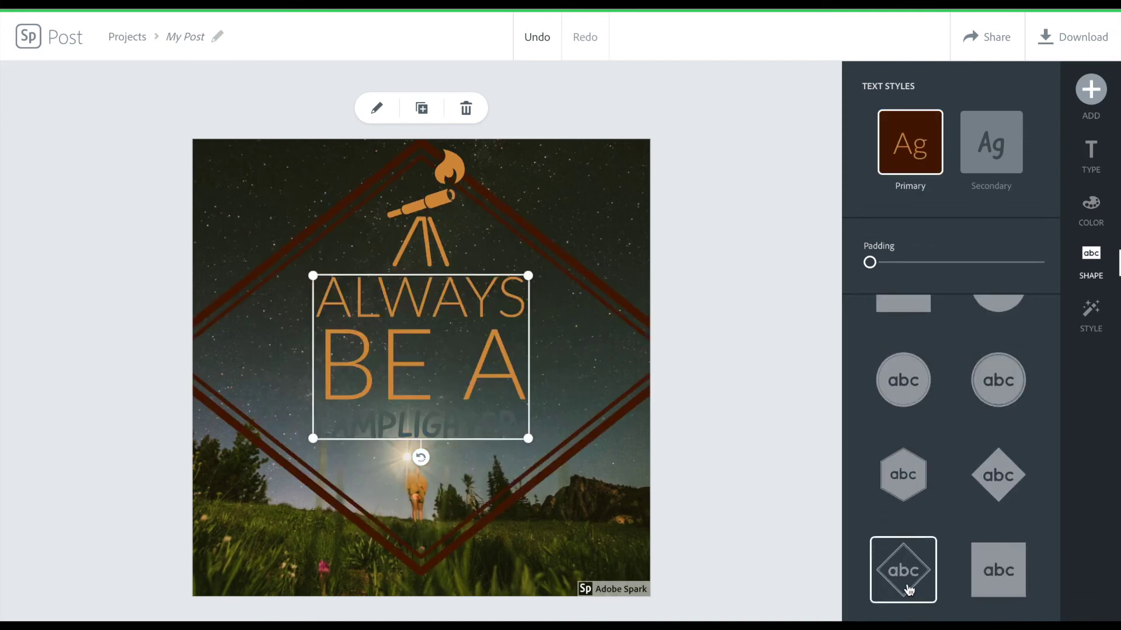
click(996, 569)
scroll(995, 567, down, 3)
scroll(996, 571, up, 5)
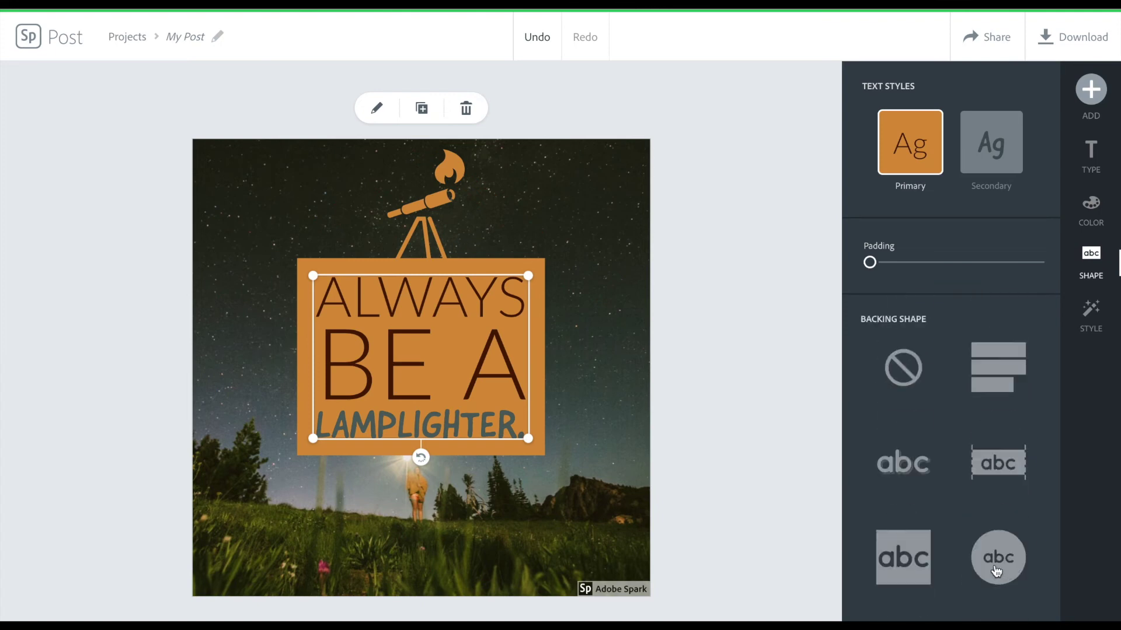
- Undo the recent backing shape and padding changes back to the quote's stacked-bars backing
click(533, 39)
click(533, 39)
click(534, 39)
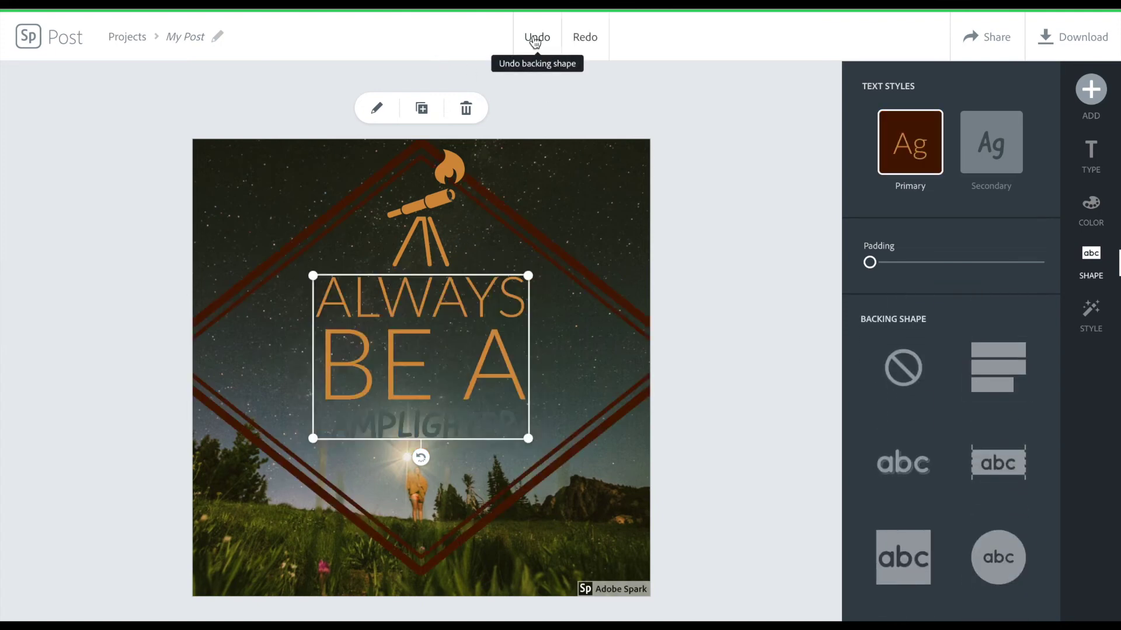
click(534, 39)
click(534, 38)
click(533, 39)
click(533, 38)
click(534, 38)
click(533, 39)
click(534, 39)
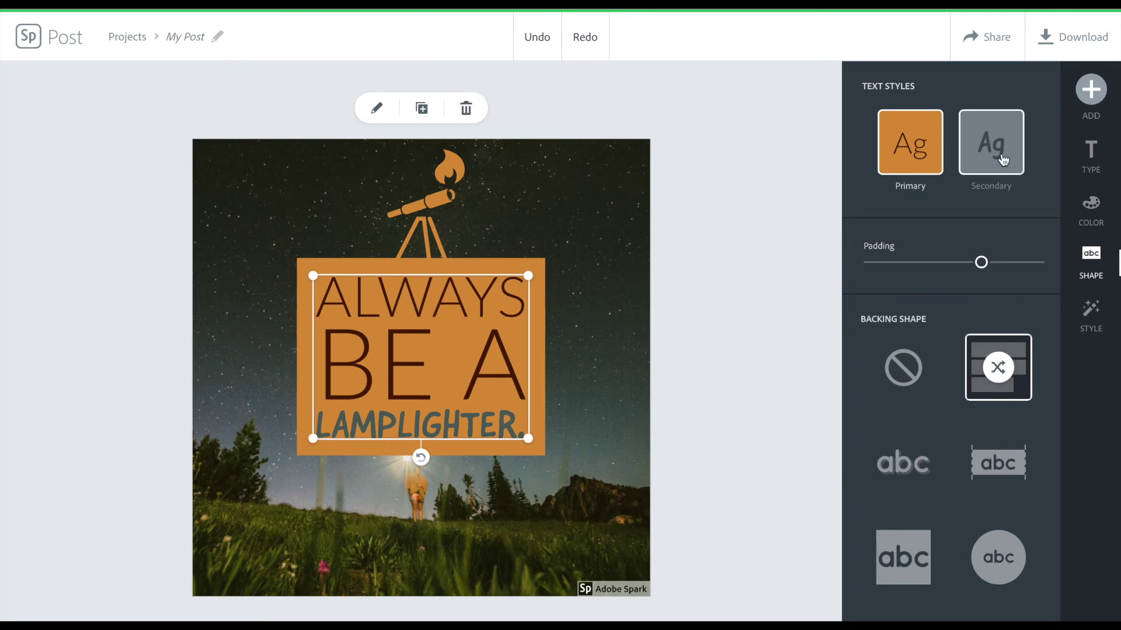
- Try a suggested style from the style wheel on the quote, and undo it
click(1093, 318)
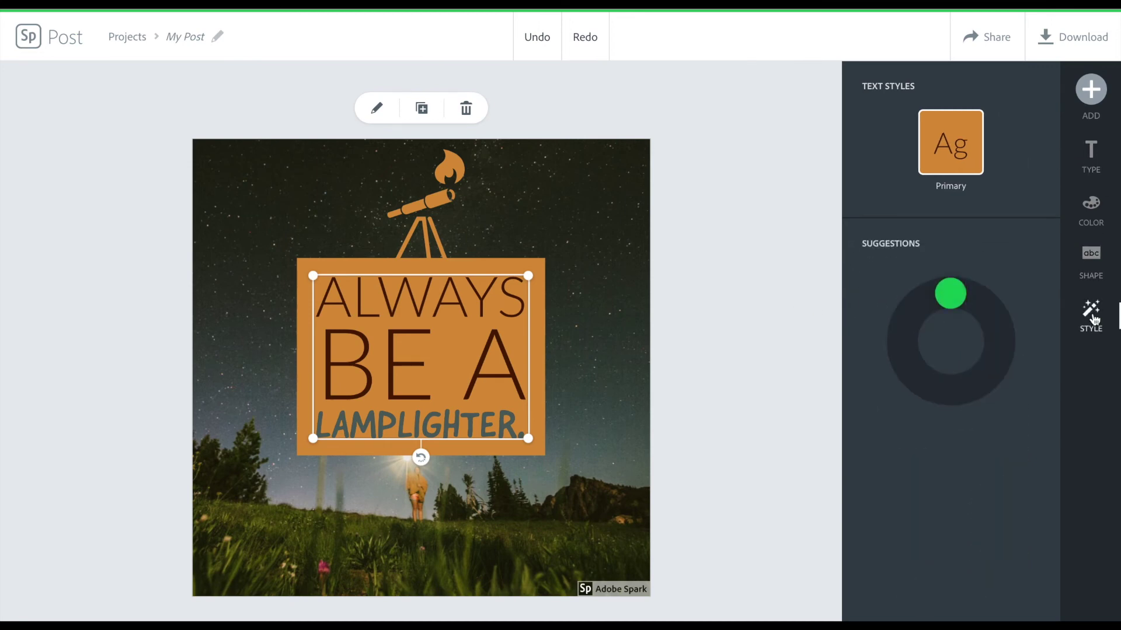
click(953, 302)
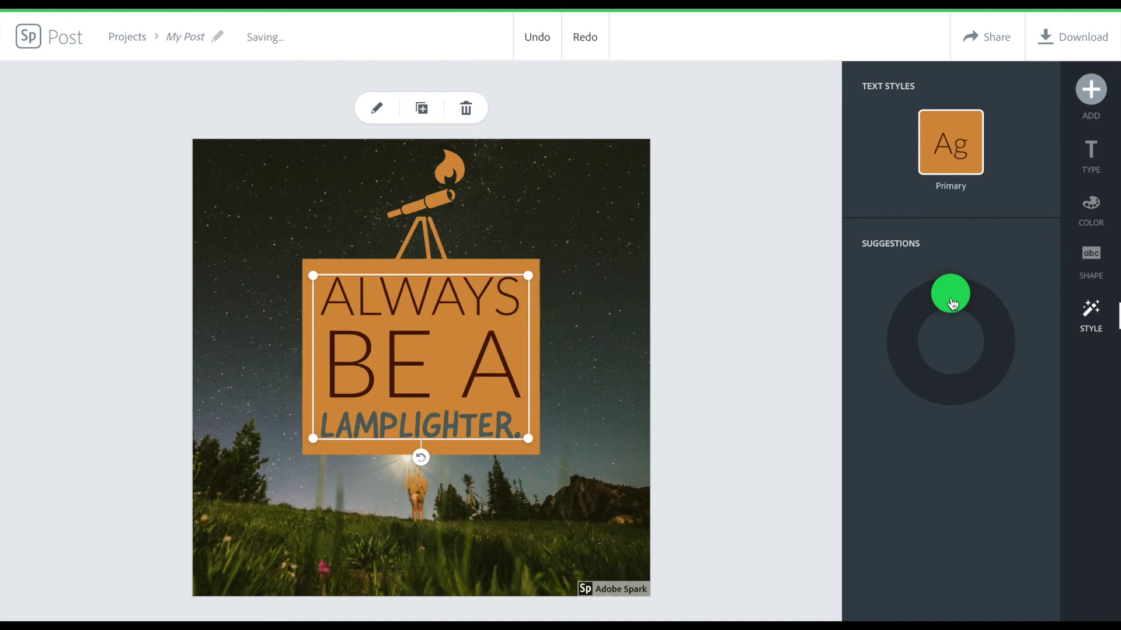
drag(951, 300, 998, 337)
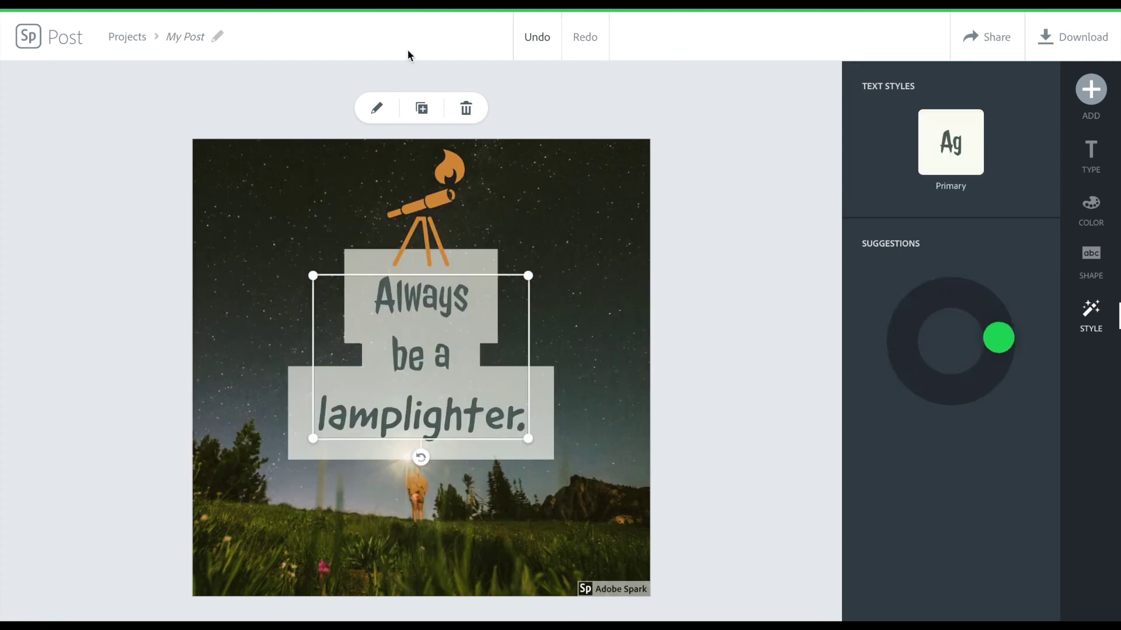
click(537, 38)
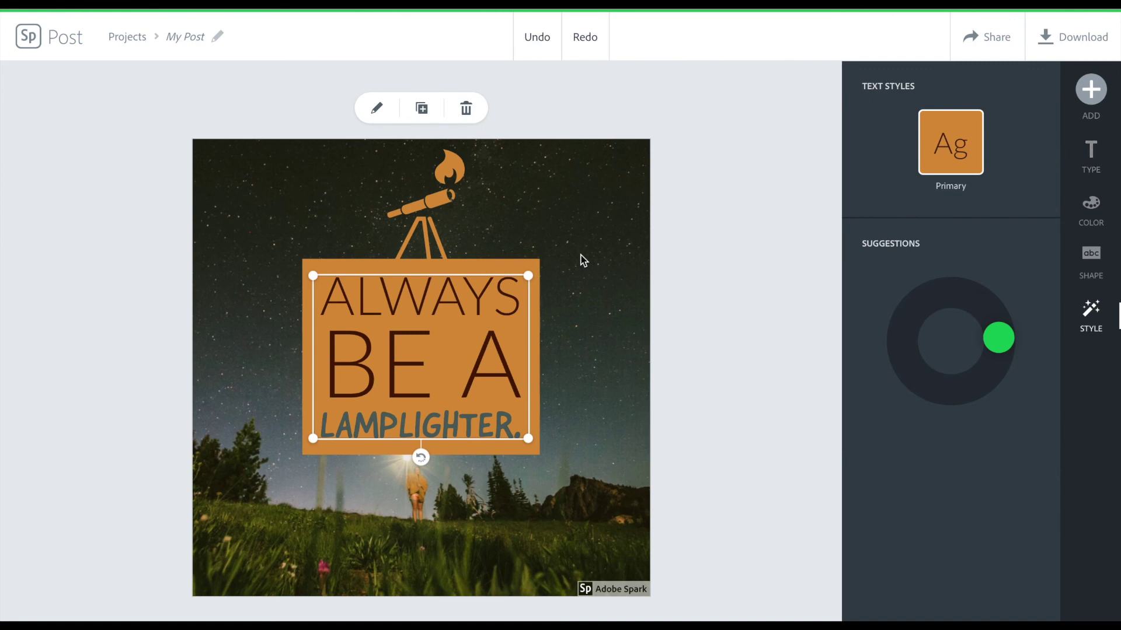
- Search the icon library for "fire" and browse the flame icons
click(1094, 91)
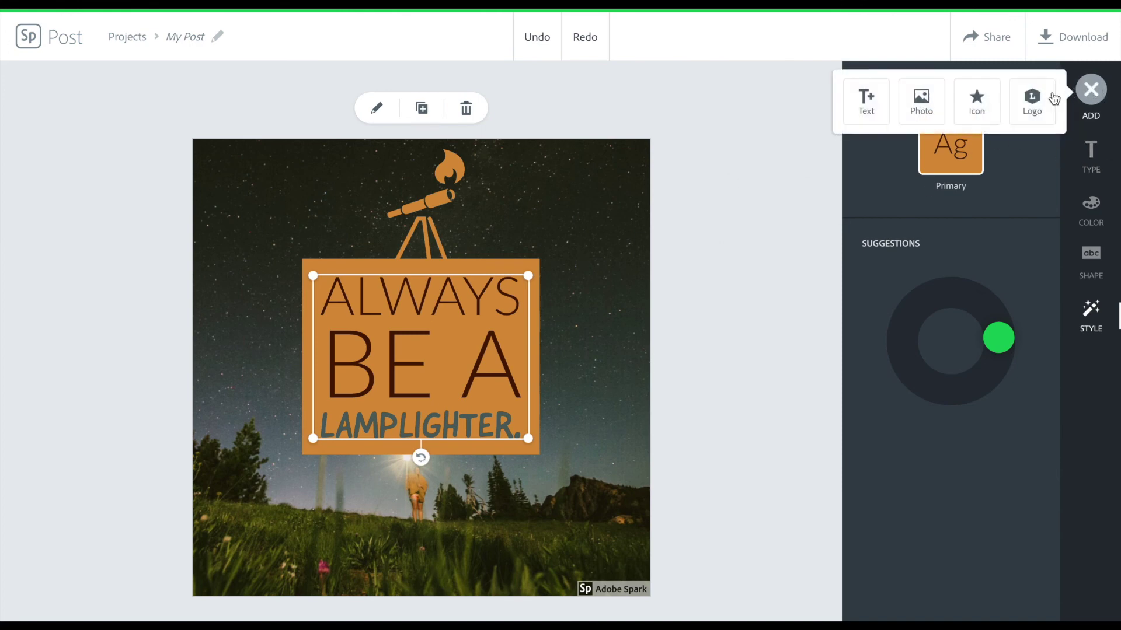
click(975, 112)
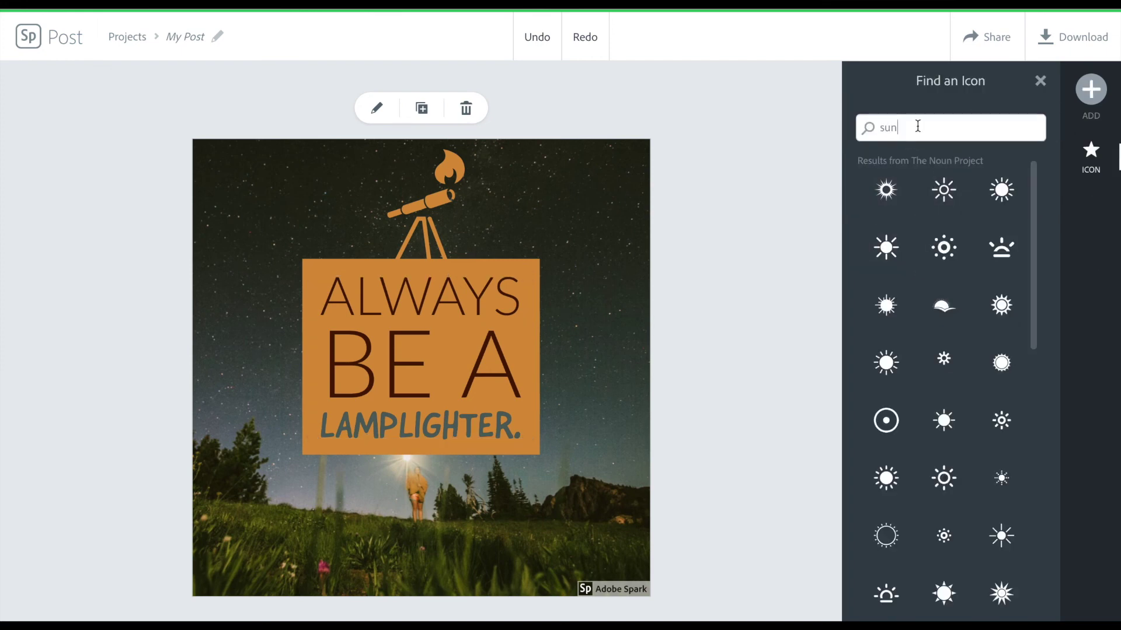
drag(921, 130, 783, 131)
text(fire)
key(Return)
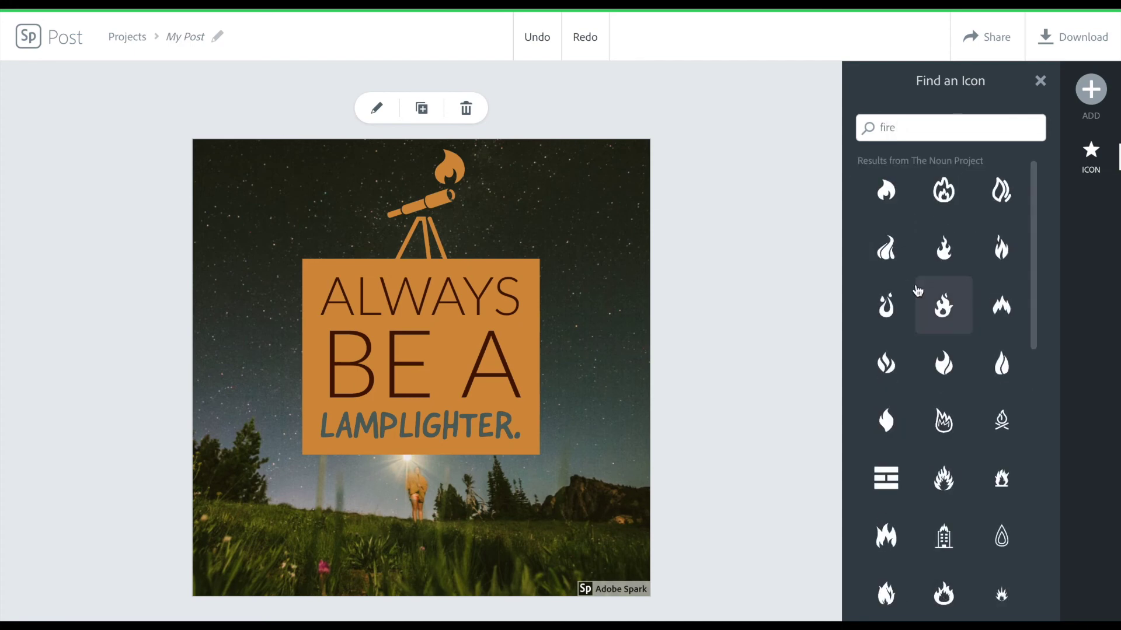
scroll(899, 371, down, 6)
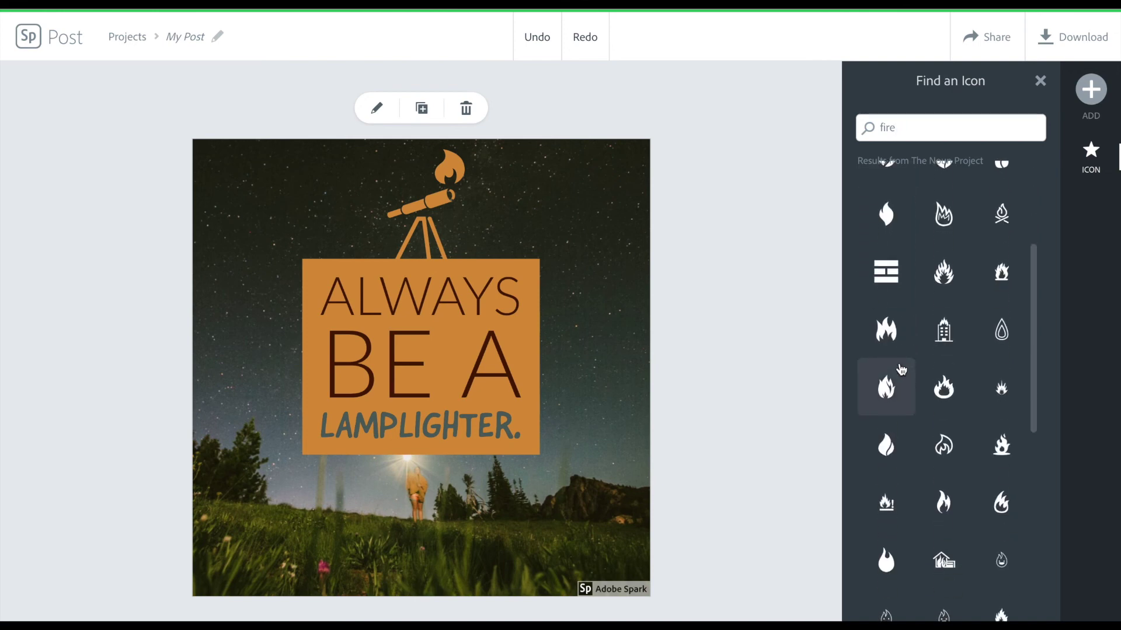
scroll(934, 374, down, 1)
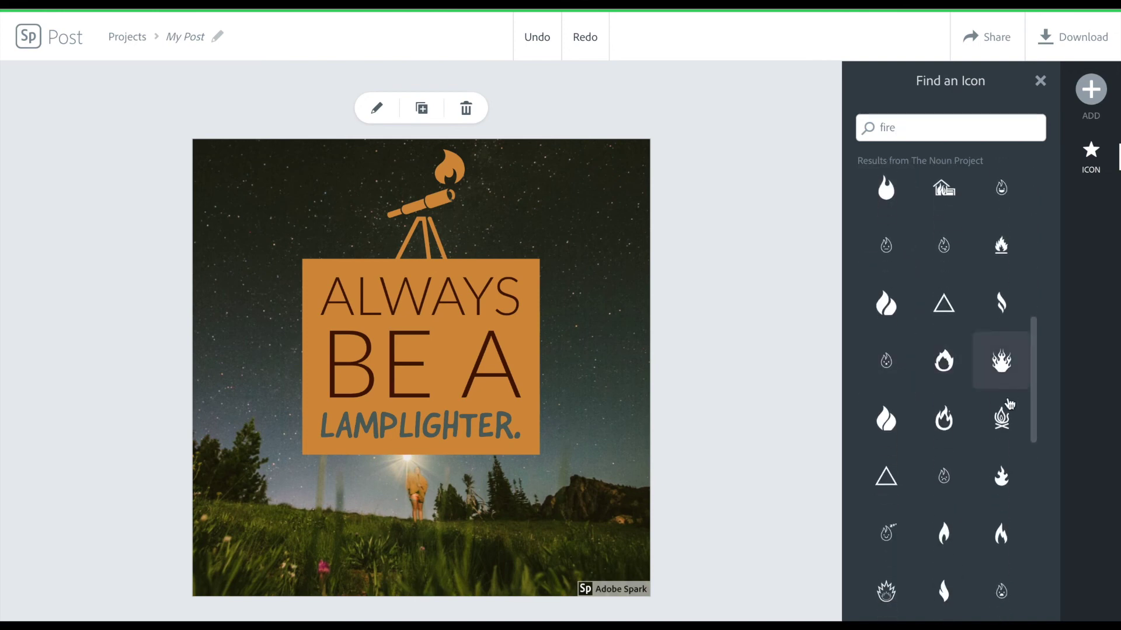
click(448, 168)
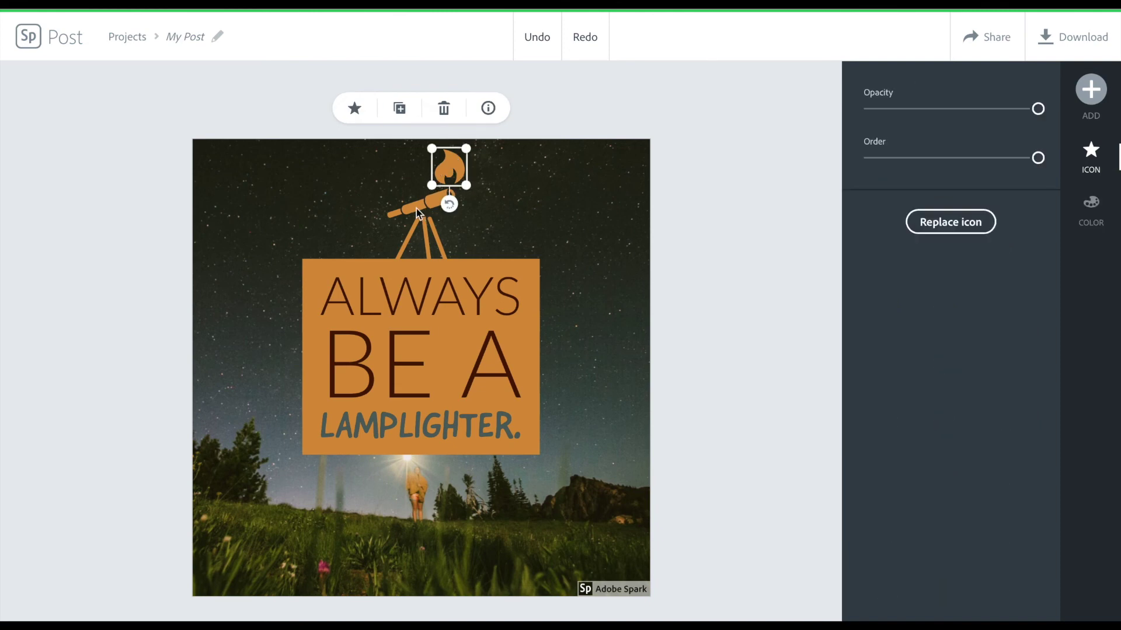
click(416, 212)
click(449, 164)
click(516, 206)
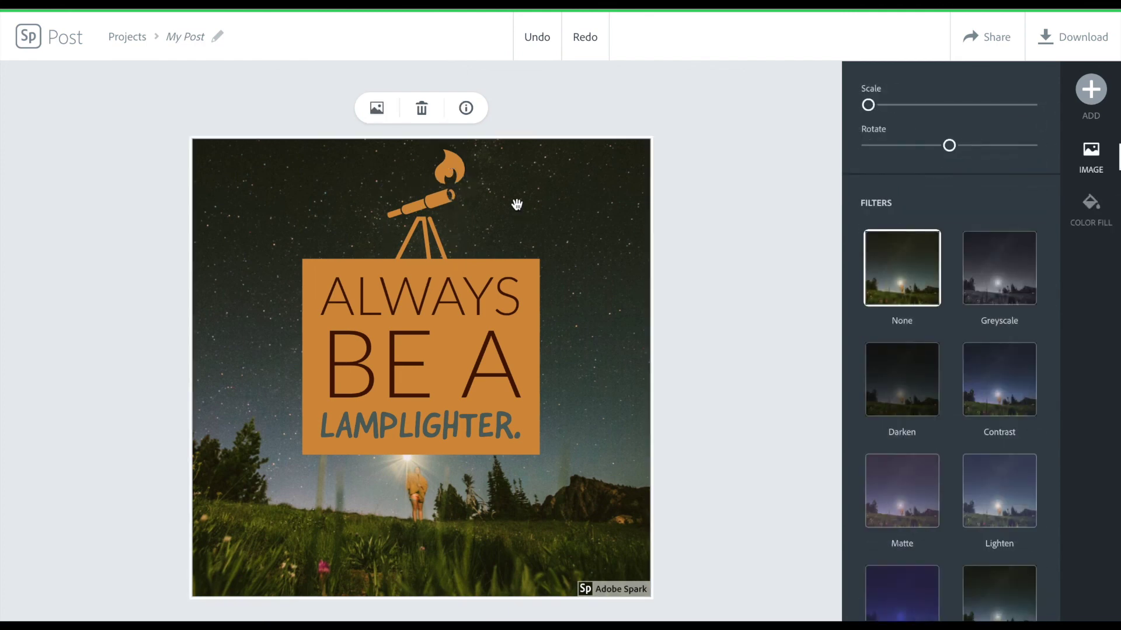
- Add an outlined flame icon from the fire results and move it into the sky to the right of the telescope
click(1090, 89)
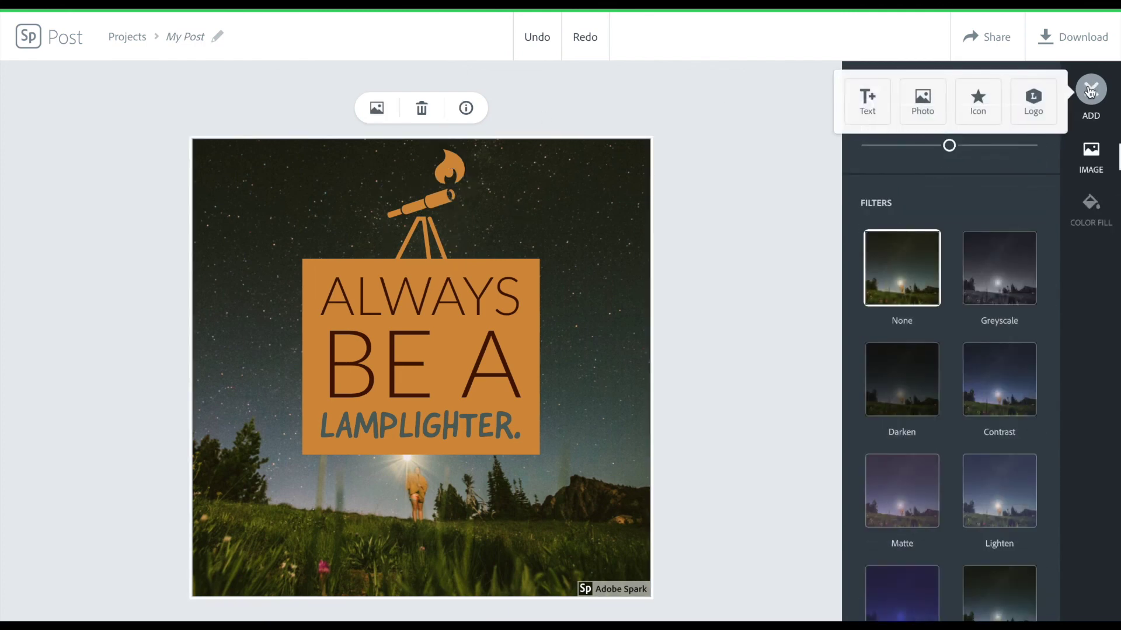
click(978, 104)
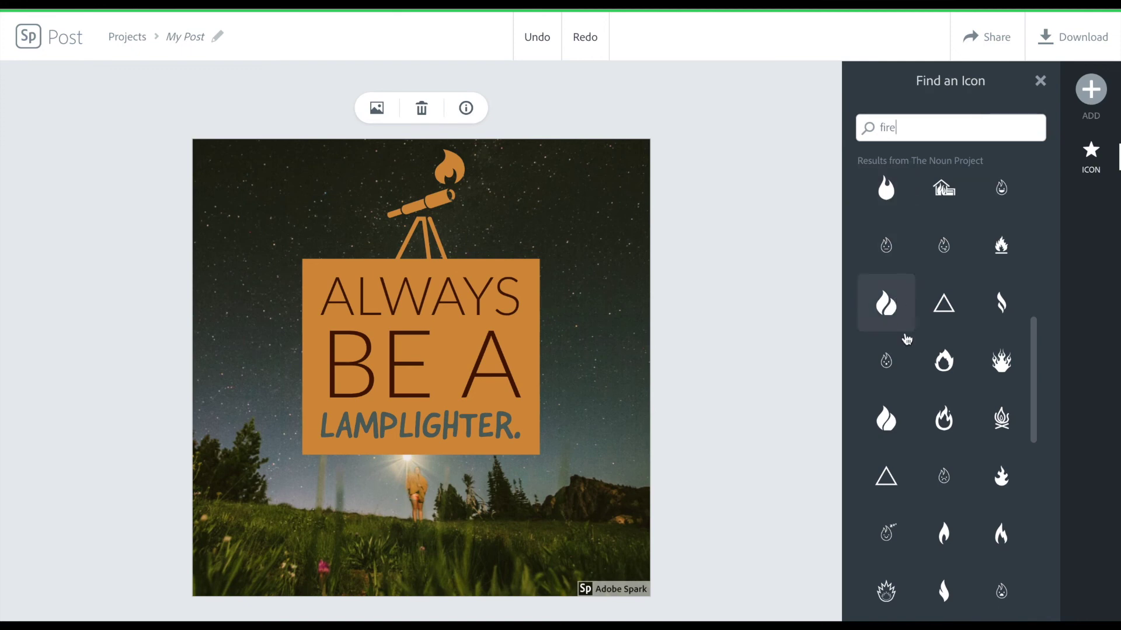
click(945, 423)
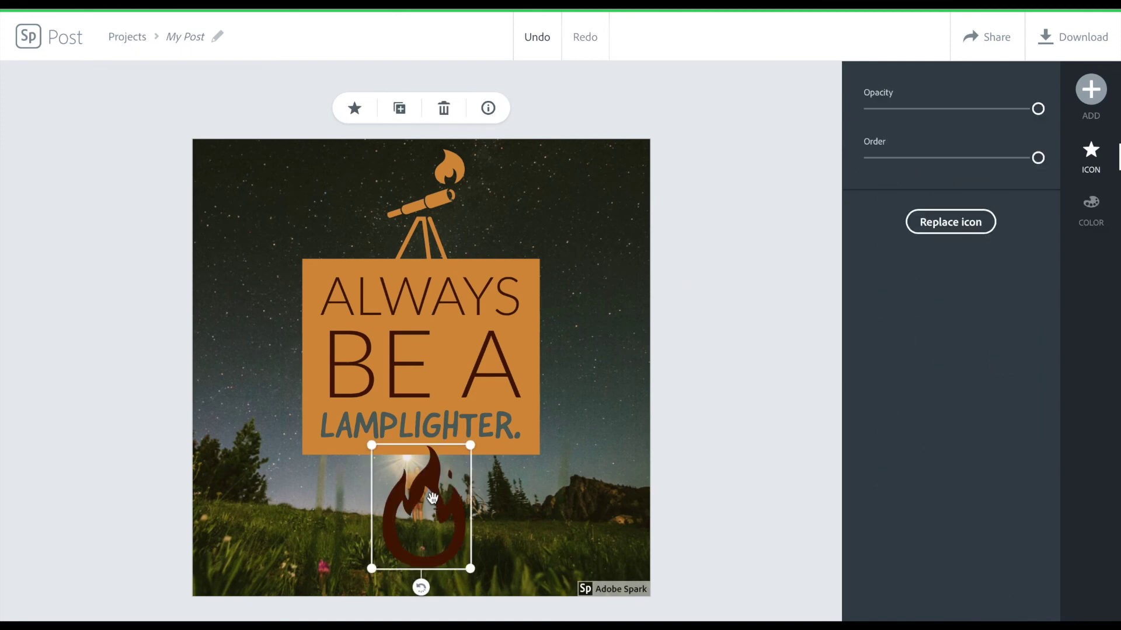
drag(430, 528, 590, 213)
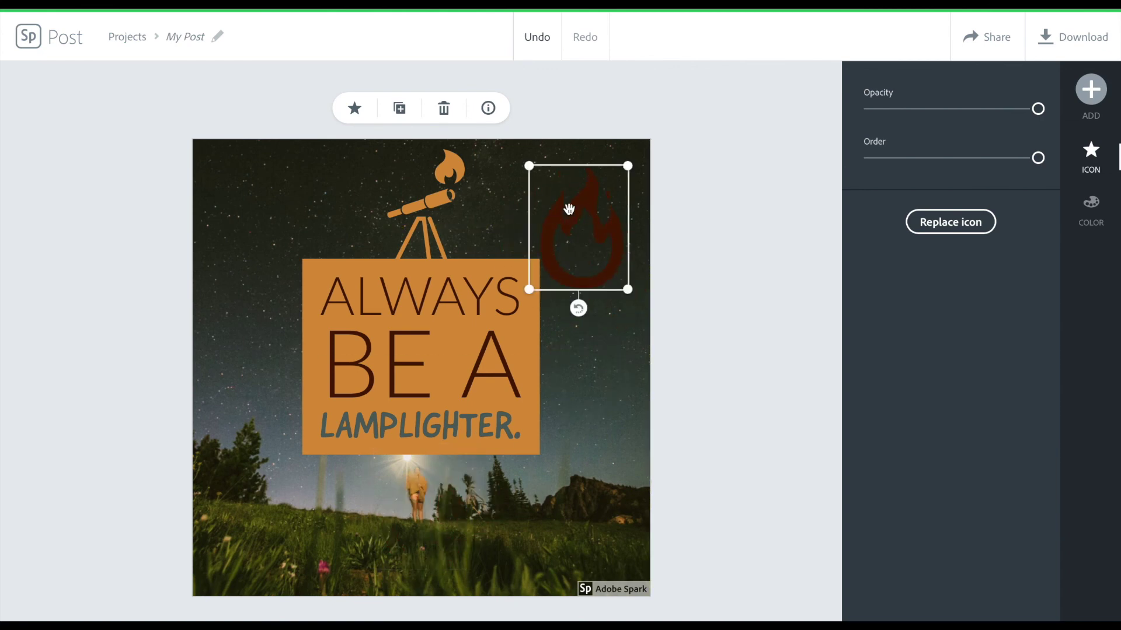
- Recolour the new flame icon with the suggested orange and shrink it to about the size of the telescope's existing flame
click(1089, 215)
click(945, 220)
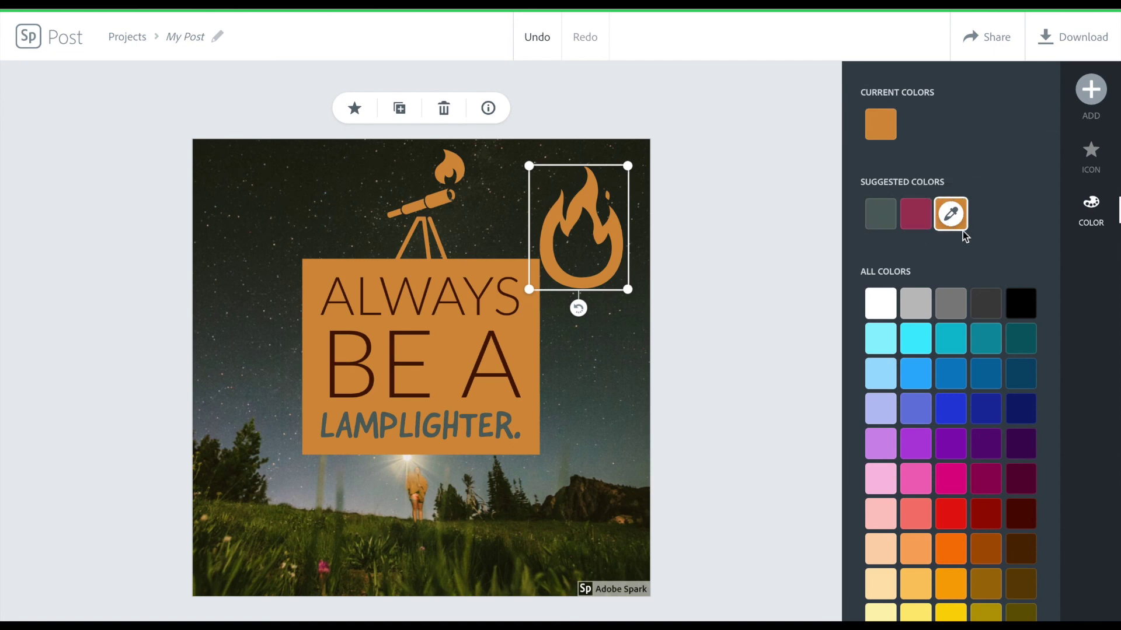
scroll(957, 453, down, 3)
scroll(957, 461, up, 3)
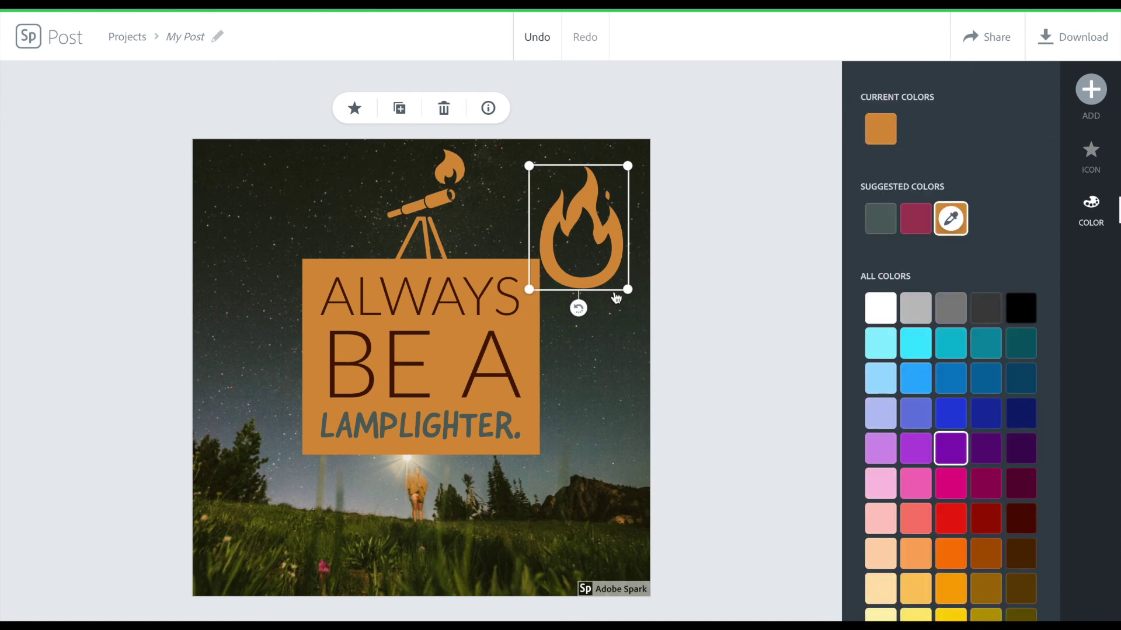
drag(627, 288, 560, 206)
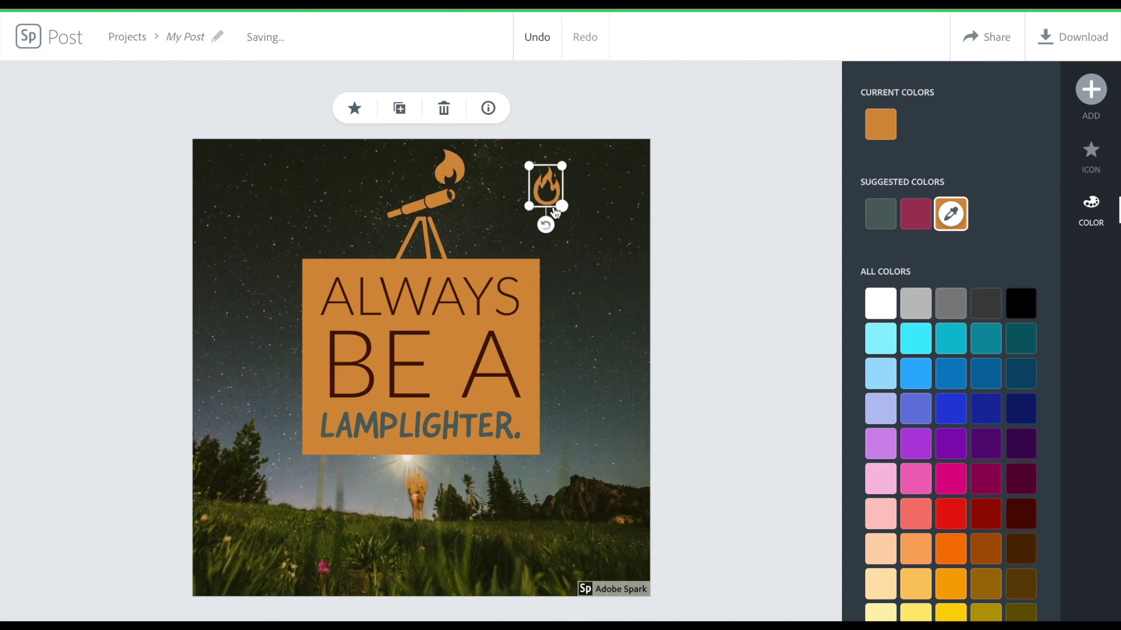
- Delete the old solid flame icon and place the new outlined flame above the telescope's front end
click(445, 165)
click(443, 108)
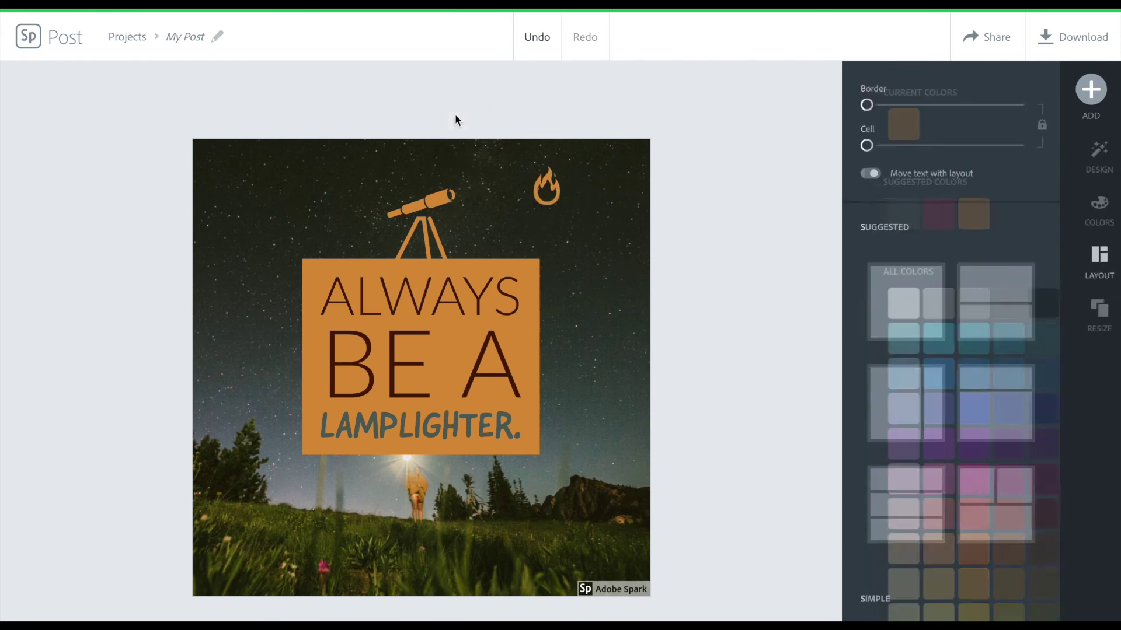
drag(548, 183, 457, 169)
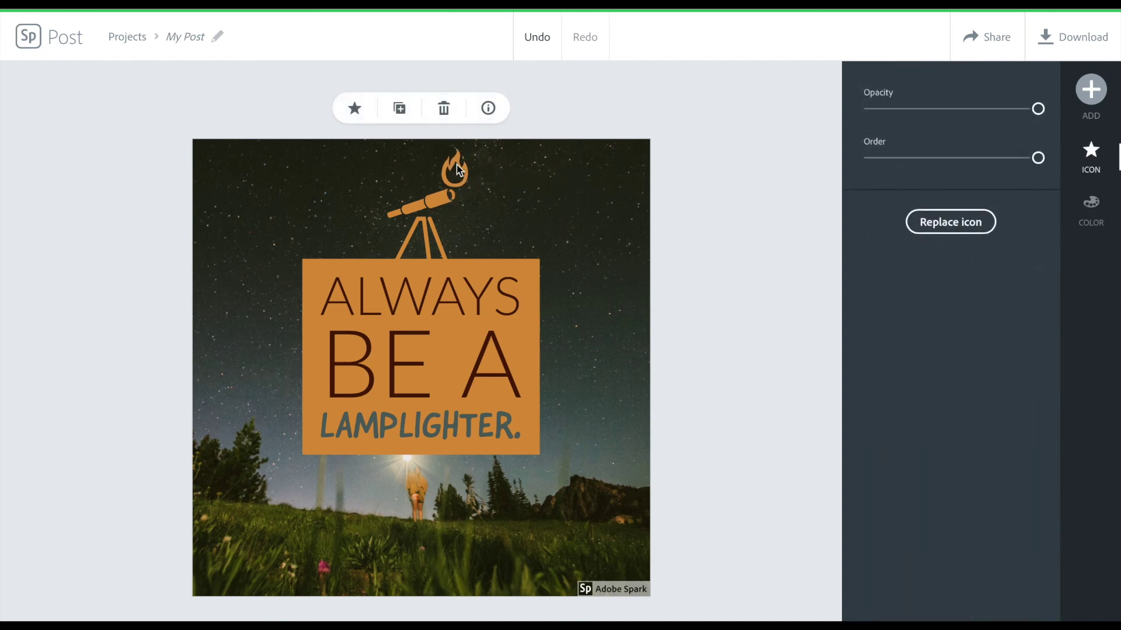
click(525, 226)
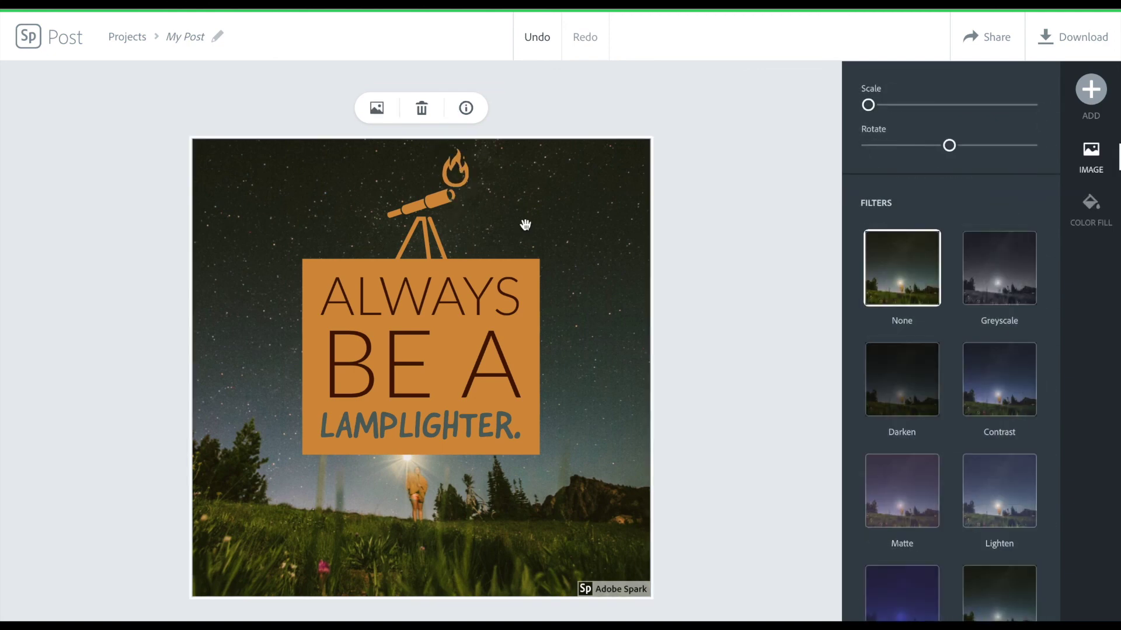